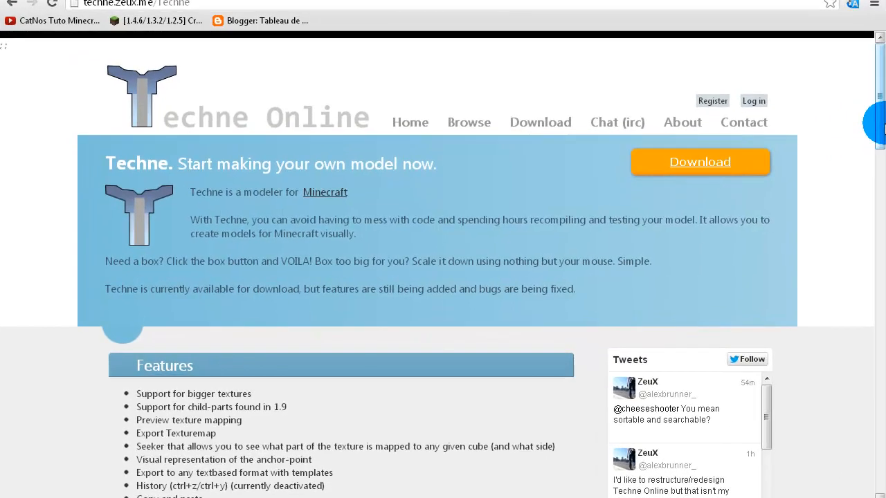
# Request the Techne download from the home page of the Techne website.
pyautogui.moveTo(883, 125); pyautogui.dragTo(883, 124)
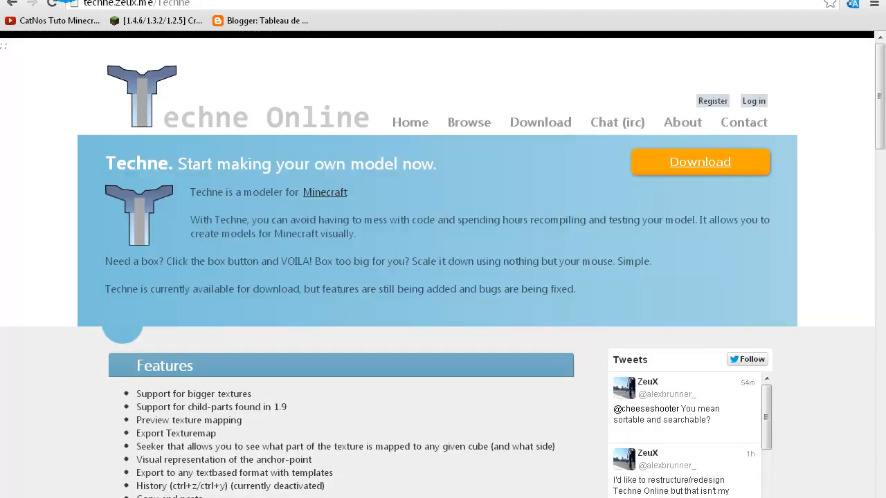
pyautogui.click(232, 126)
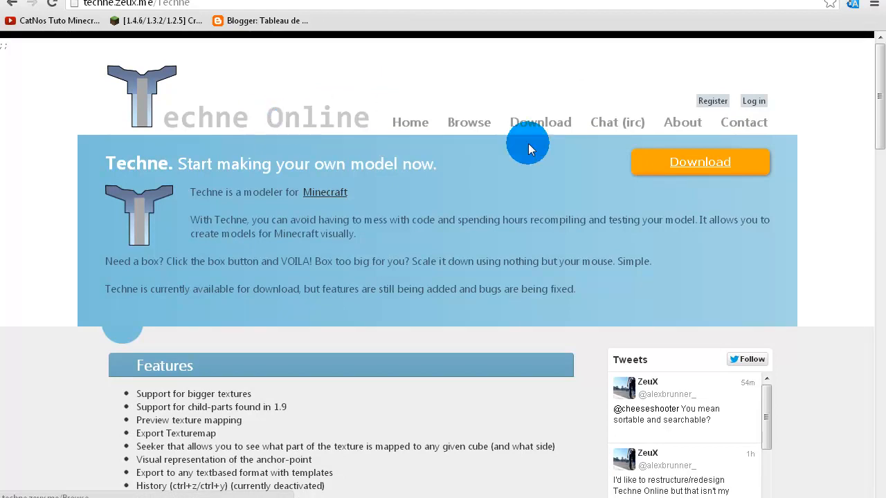
pyautogui.click(716, 172)
pyautogui.click(415, 123)
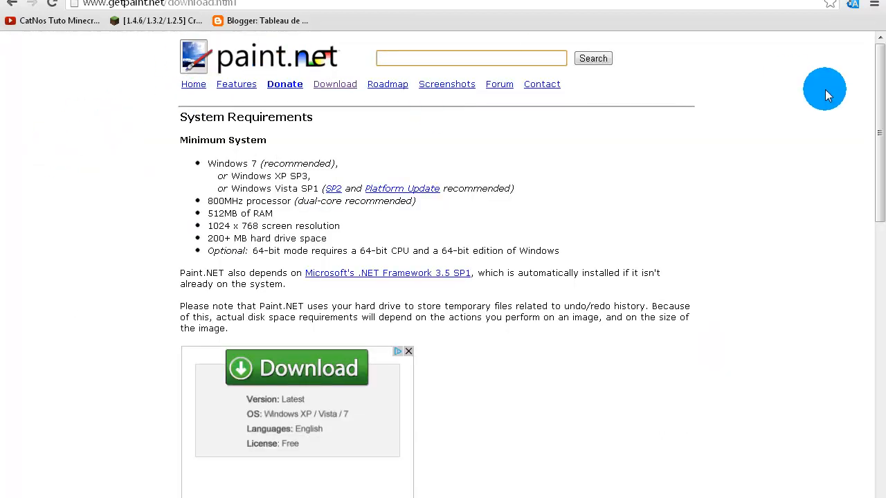
# Examine the Paint.NET download page down to the dotPDN download for version 3.5.10.
pyautogui.moveTo(879, 89); pyautogui.dragTo(881, 200)
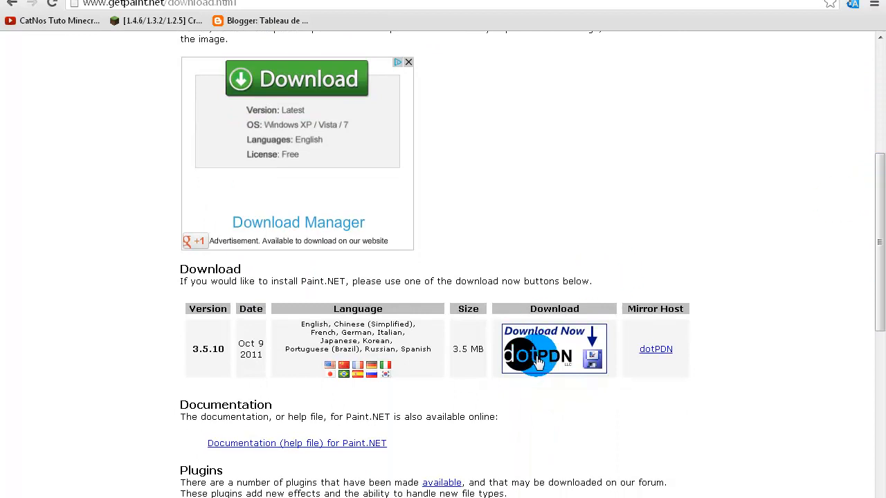
pyautogui.moveTo(878, 277)
pyautogui.mouseDown()
pyautogui.moveTo(876, 165)
pyautogui.moveTo(861, 135)
pyautogui.mouseUp()
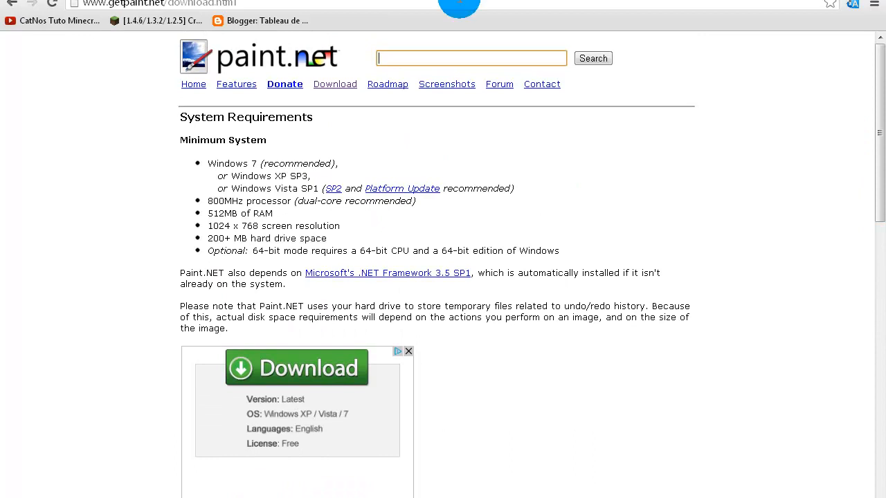
# Show the browser's downloads list and place the downloaded Techne application on the desktop.
pyautogui.click(875, 5)
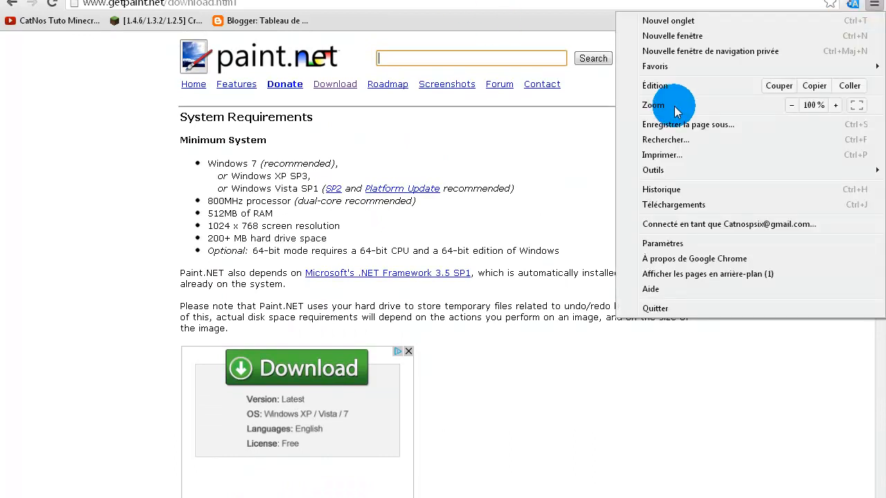
pyautogui.click(664, 205)
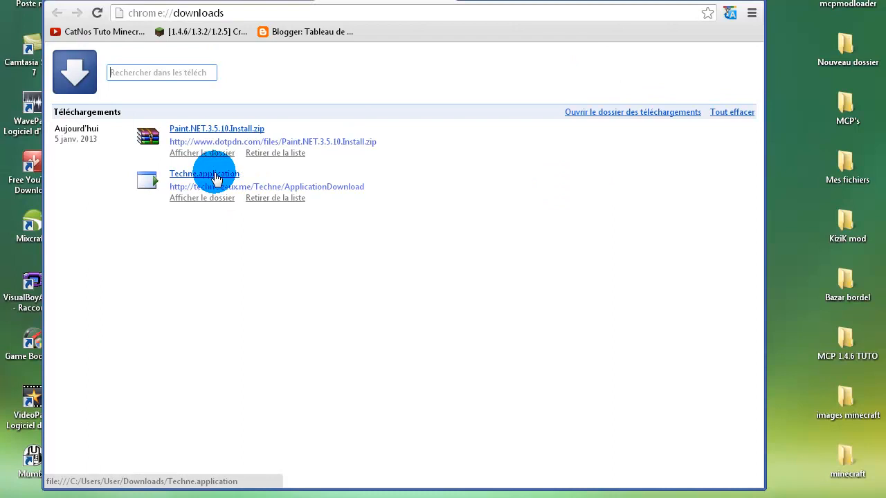
pyautogui.moveTo(154, 162); pyautogui.dragTo(798, 254)
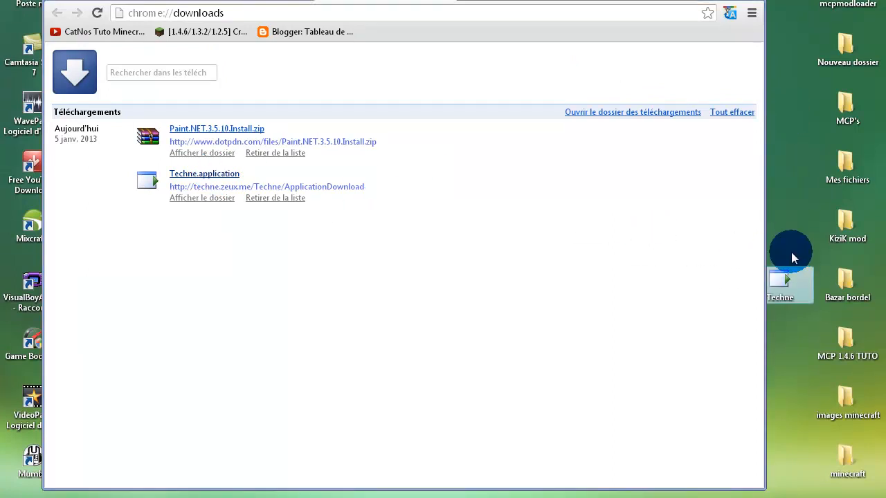
# Run the Paint.NET 3.5.10 installer from its zip with the Rapide method, accept the licence, and close the installer and archive.
pyautogui.click(225, 133)
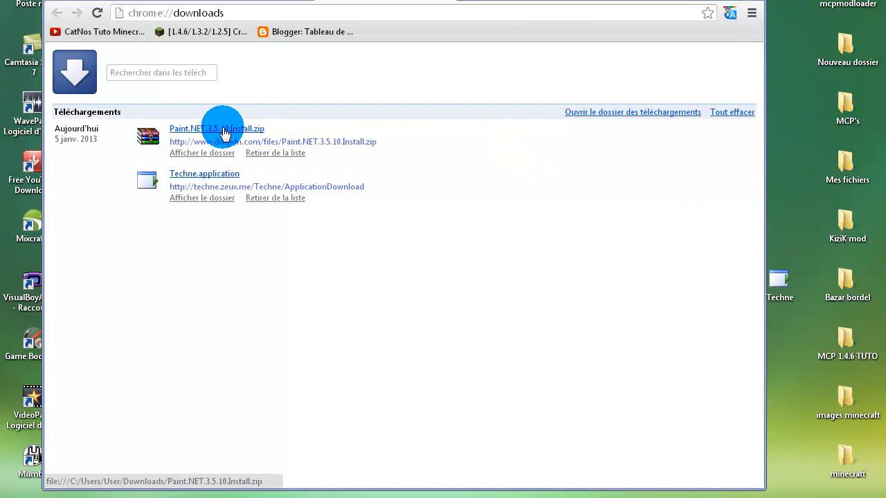
pyautogui.click(331, 316)
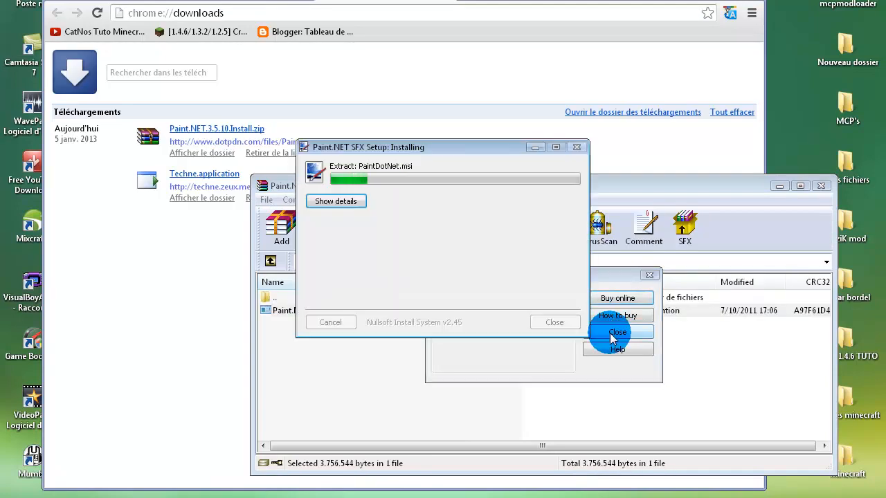
pyautogui.click(616, 333)
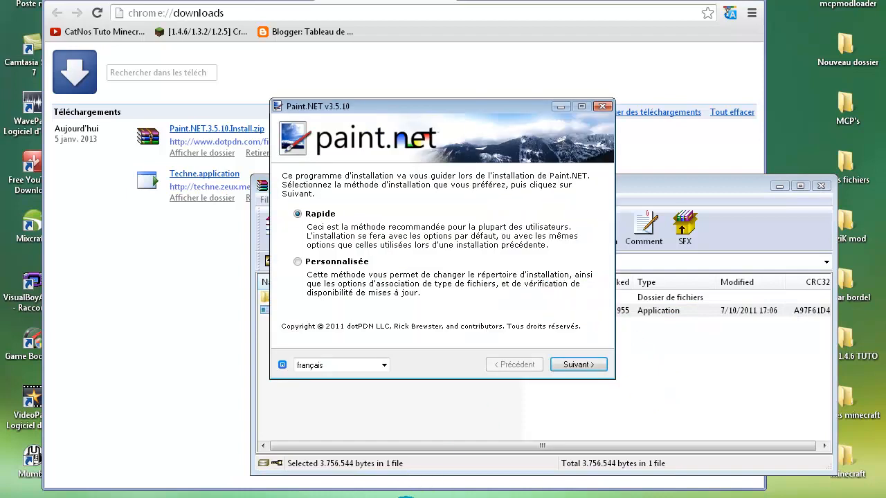
pyautogui.click(578, 365)
pyautogui.click(398, 338)
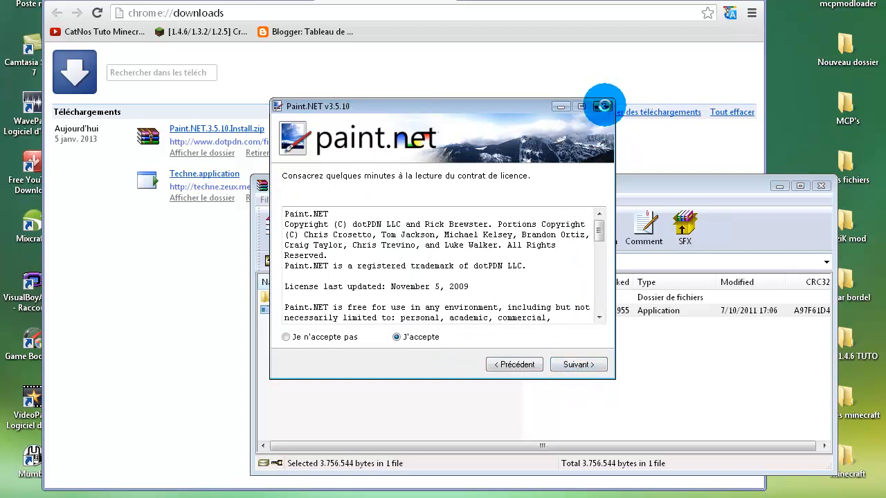
pyautogui.click(603, 107)
pyautogui.click(482, 251)
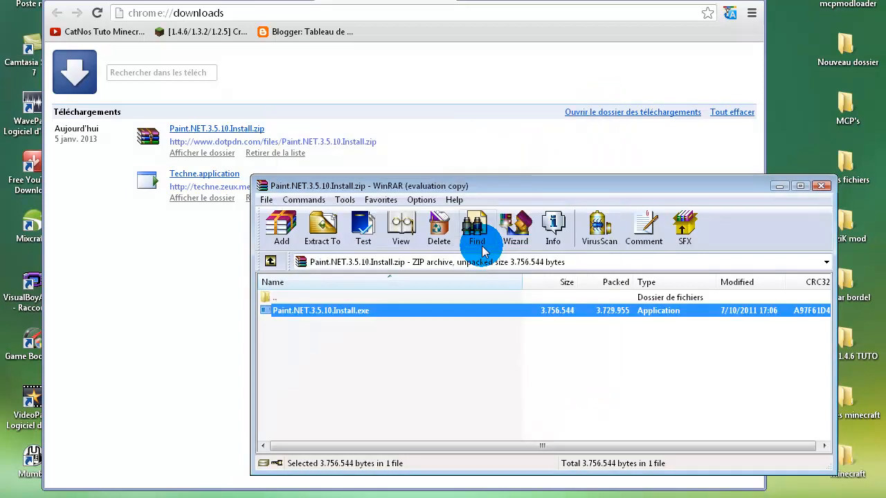
pyautogui.click(821, 186)
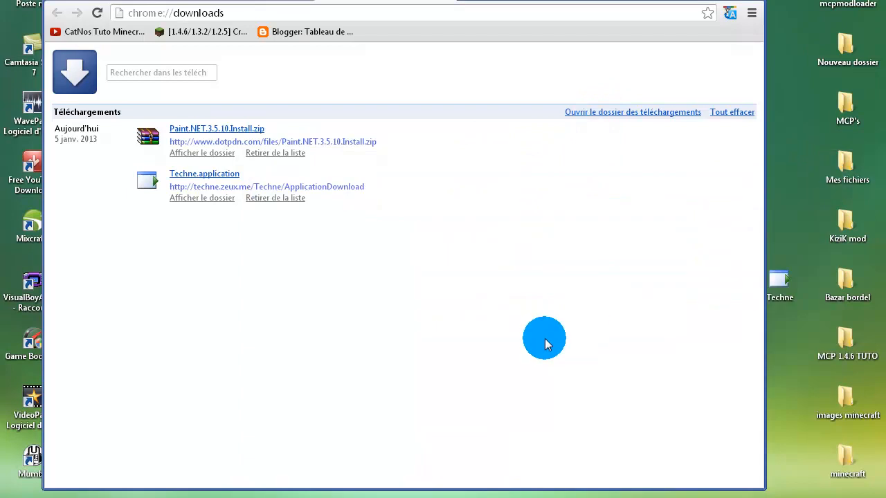
# Put the browser away and launch Techne from its desktop shortcut.
pyautogui.click(292, 3)
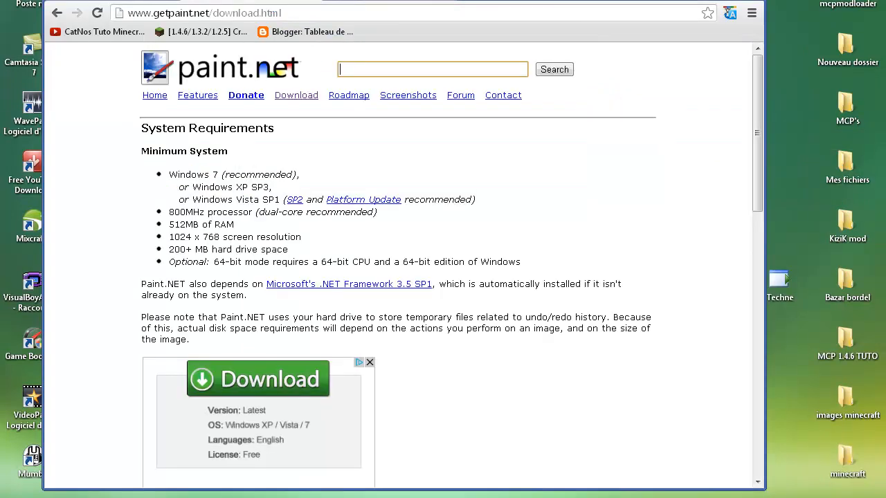
pyautogui.click(741, 1)
pyautogui.moveTo(779, 287); pyautogui.dragTo(223, 411)
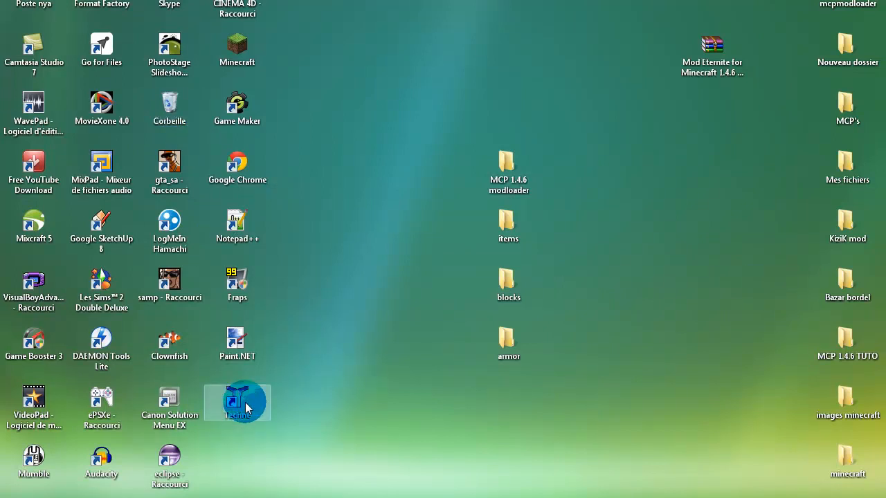
pyautogui.doubleClick(242, 407)
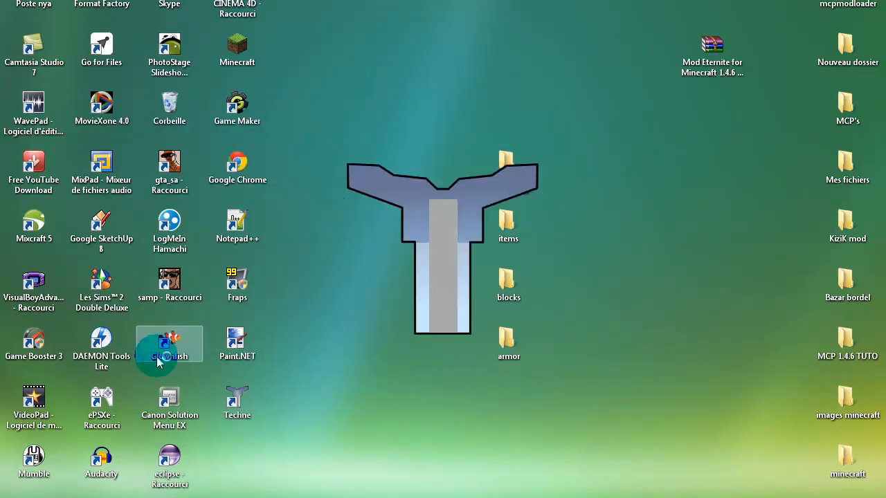
# Look up the Techne entry in the ZeuX and r4wk folder among all installed programs, and return to Techne.
pyautogui.click(9, 493)
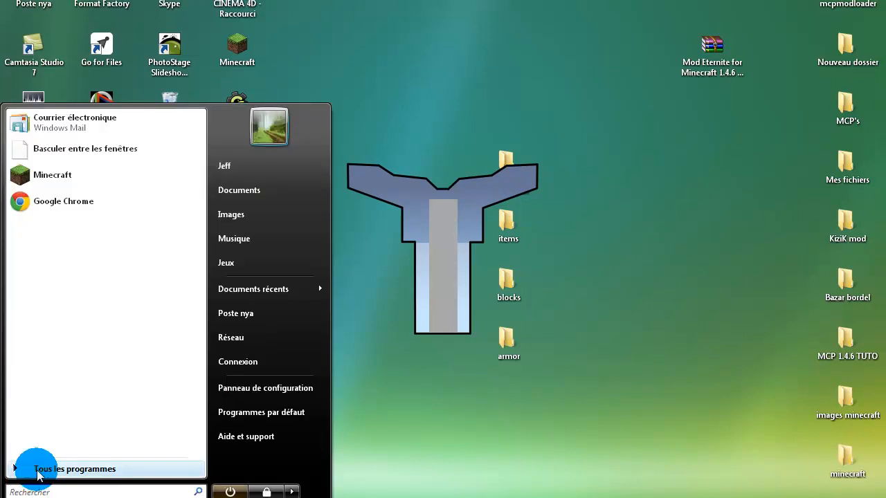
pyautogui.click(32, 469)
pyautogui.moveTo(188, 386)
pyautogui.mouseDown()
pyautogui.moveTo(194, 203)
pyautogui.moveTo(200, 285)
pyautogui.moveTo(190, 385)
pyautogui.mouseUp()
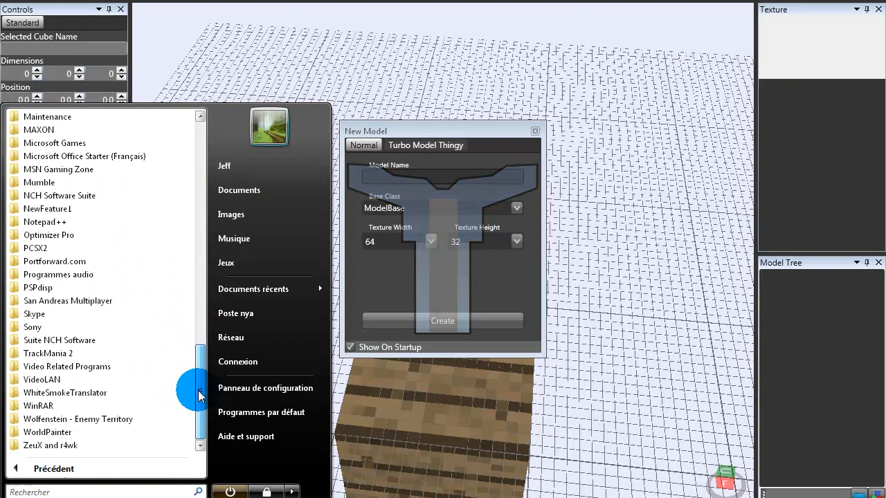
pyautogui.click(68, 447)
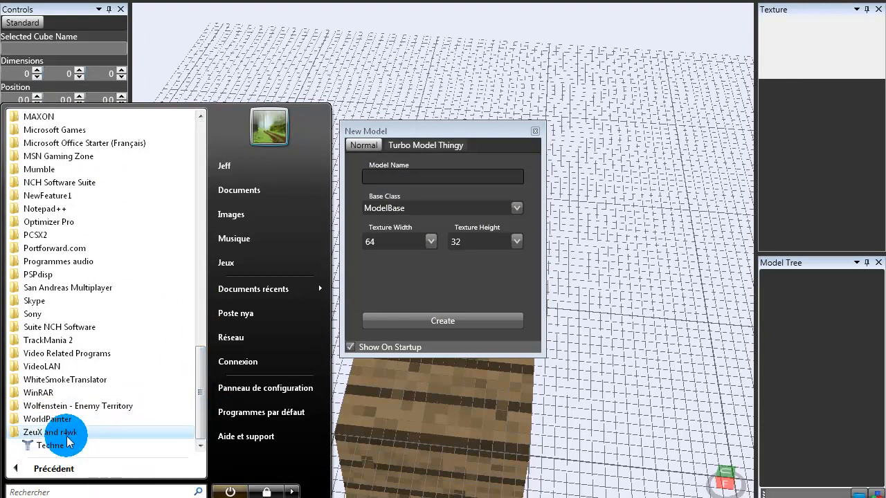
pyautogui.click(484, 320)
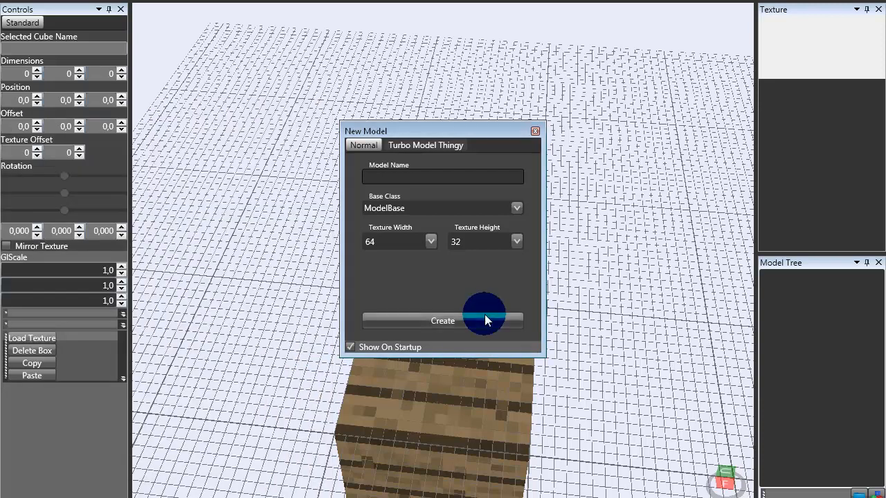
# Create a new model named ModelMiniman with base class ModelBase, texture width 64 and texture height 32.
pyautogui.click(421, 183)
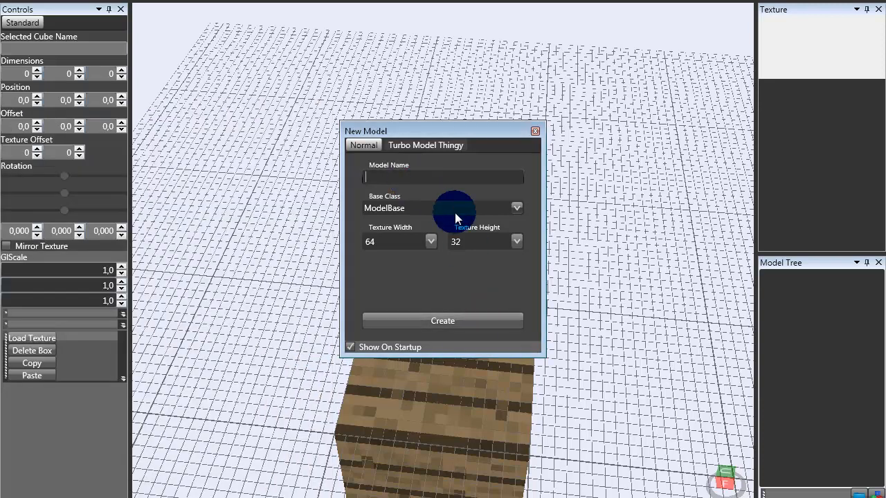
pyautogui.write('ModelMiniman')
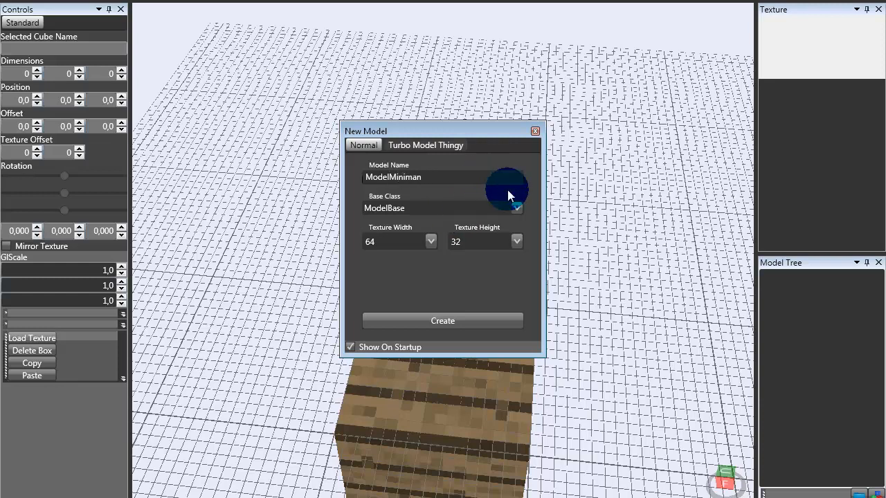
pyautogui.click(517, 208)
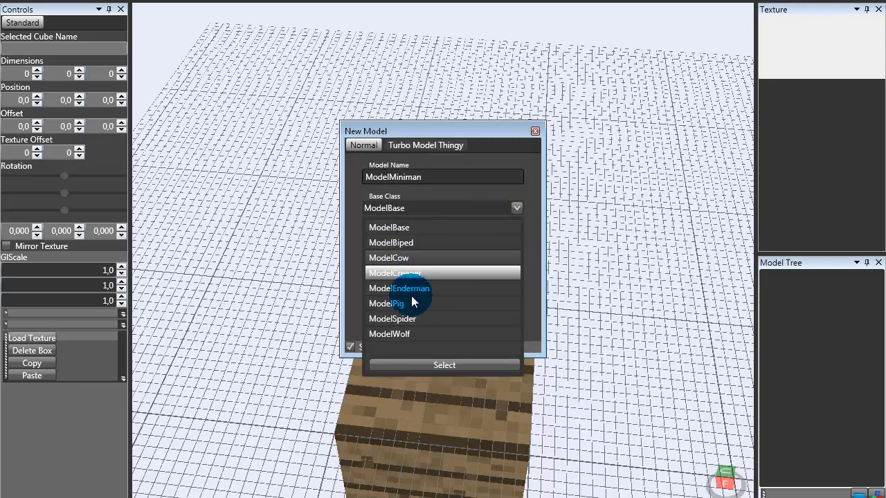
pyautogui.click(512, 181)
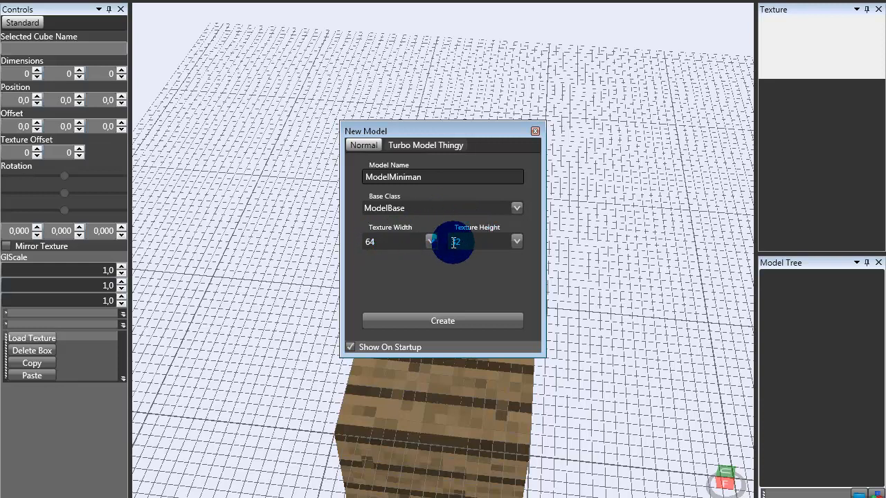
pyautogui.click(445, 325)
# Add a box to the model and set its dimensions to 4, 3 and 4.
pyautogui.moveTo(383, 274); pyautogui.dragTo(428, 263)
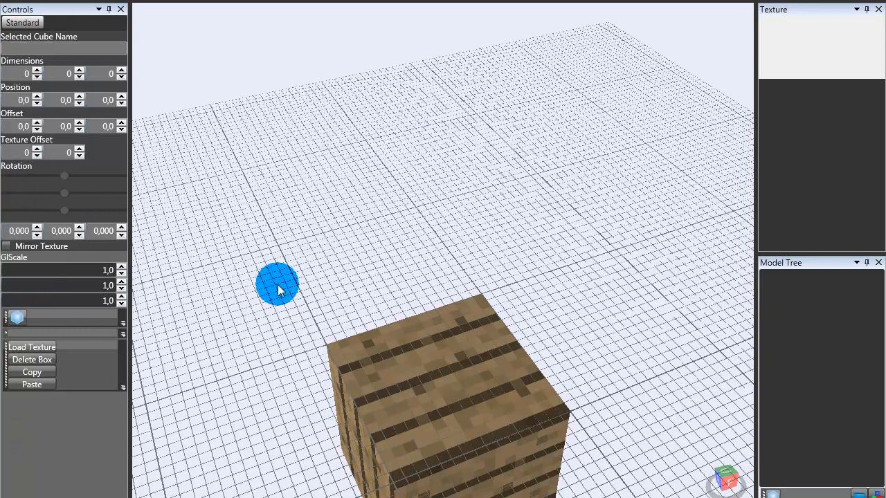
pyautogui.click(19, 318)
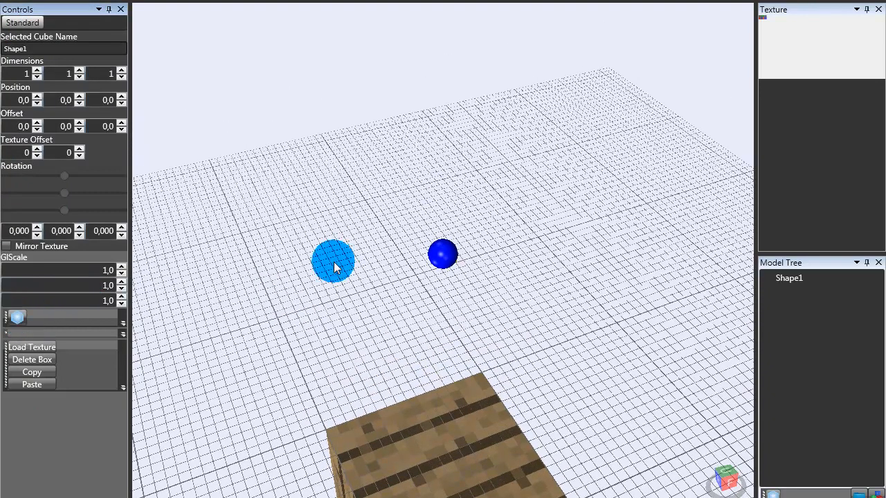
pyautogui.moveTo(326, 271)
pyautogui.mouseDown(button='right')
pyautogui.moveTo(256, 258)
pyautogui.moveTo(281, 269)
pyautogui.moveTo(322, 266)
pyautogui.mouseUp(button='right')
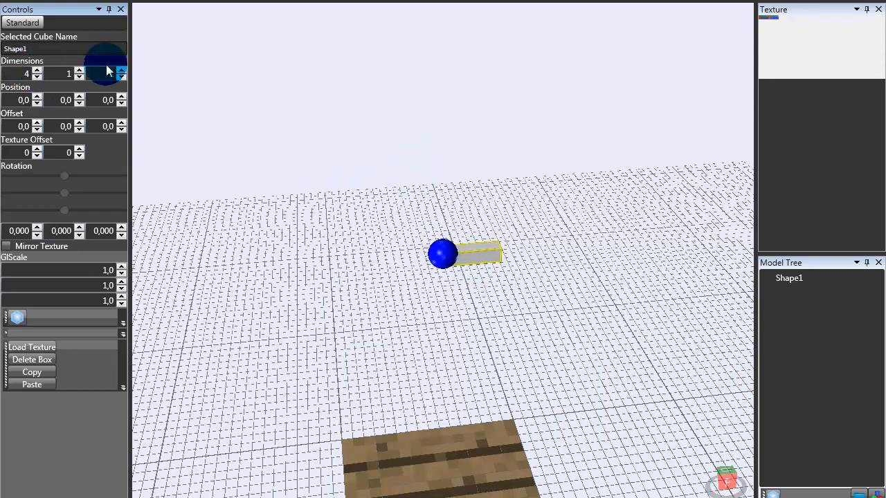
pyautogui.click(80, 72)
pyautogui.click(80, 72)
pyautogui.click(80, 72)
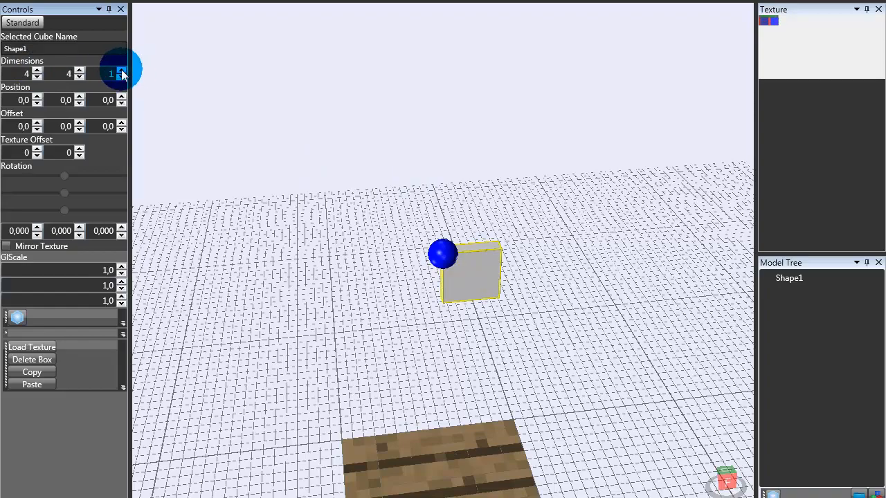
pyautogui.click(122, 72)
pyautogui.click(122, 72)
pyautogui.click(80, 77)
# Set the box's offset to -2, 0 and -2 so it is centred horizontally on its anchor point.
pyautogui.moveTo(267, 183); pyautogui.dragTo(336, 198, button='right')
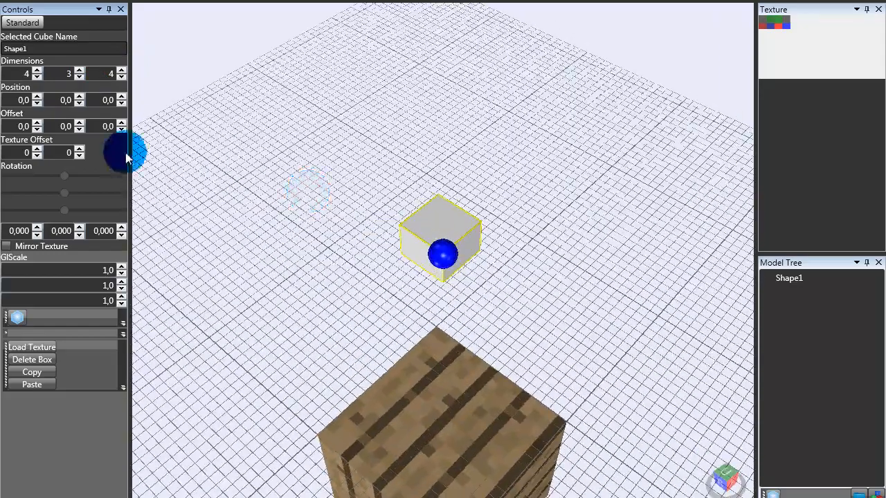
pyautogui.click(39, 123)
pyautogui.click(38, 129)
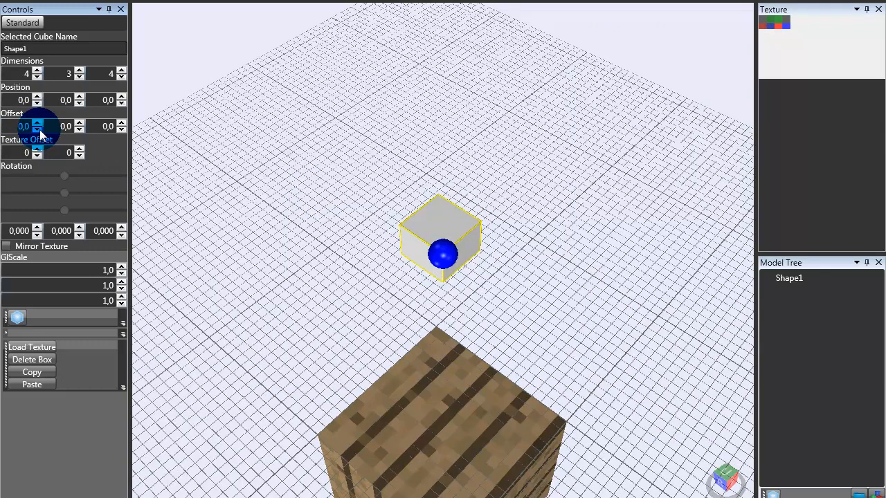
pyautogui.click(38, 130)
pyautogui.moveTo(235, 206); pyautogui.dragTo(159, 229, button='right')
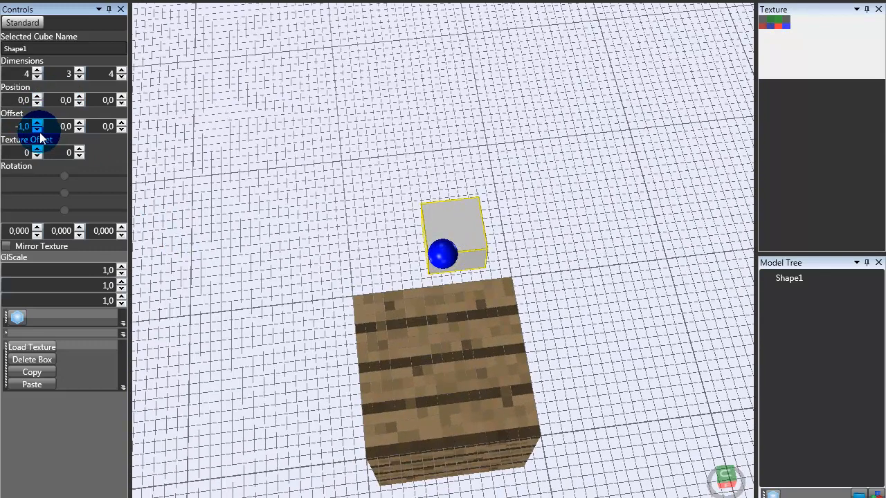
pyautogui.click(38, 130)
pyautogui.click(109, 125)
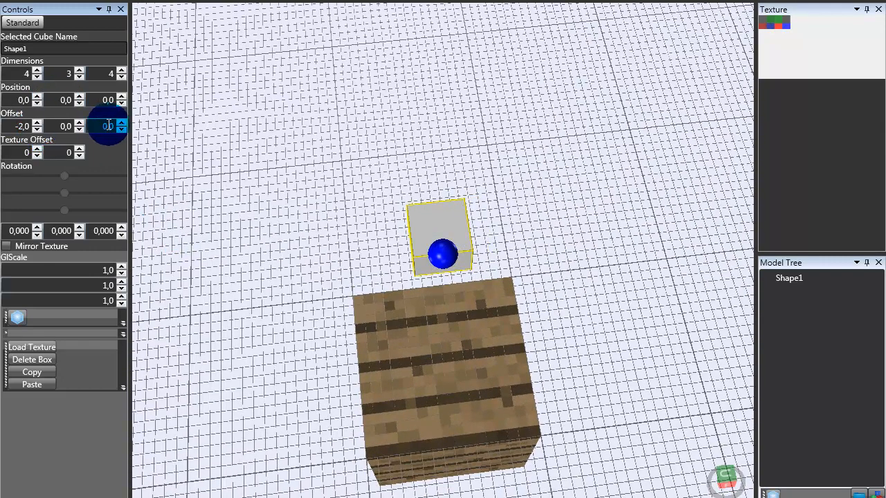
pyautogui.click(123, 129)
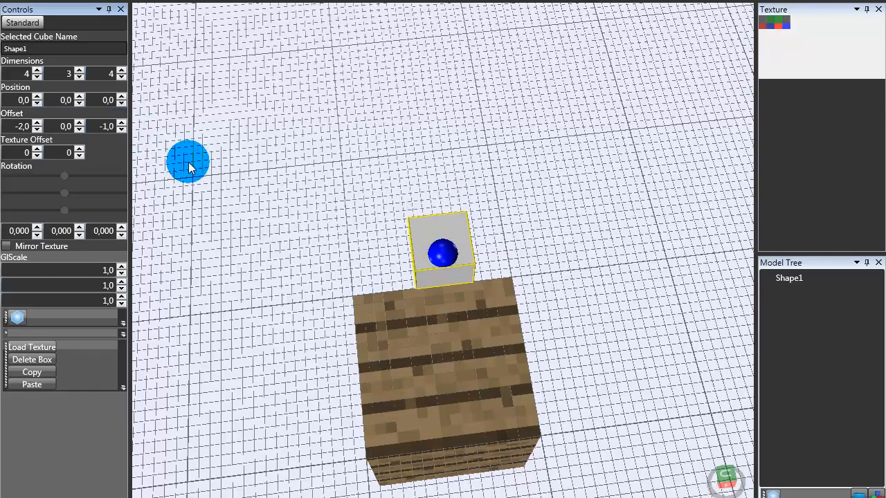
pyautogui.click(123, 129)
pyautogui.moveTo(158, 134); pyautogui.dragTo(117, 131)
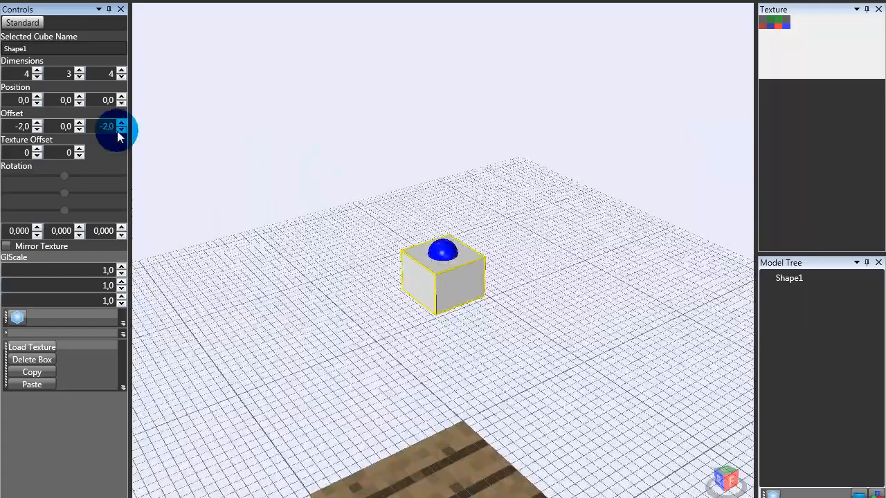
# Raise the box above the ground by setting its position to 0, -4 and 0.
pyautogui.click(38, 104)
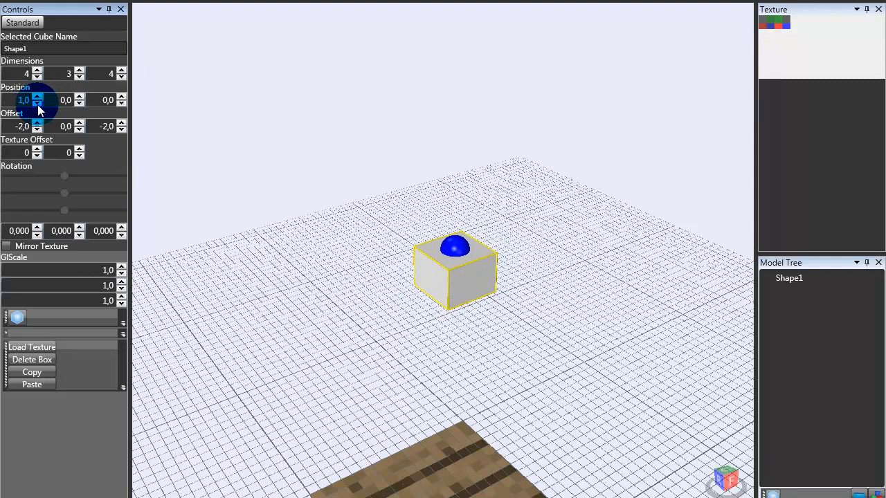
pyautogui.click(79, 98)
pyautogui.click(78, 98)
pyautogui.click(79, 98)
pyautogui.click(80, 104)
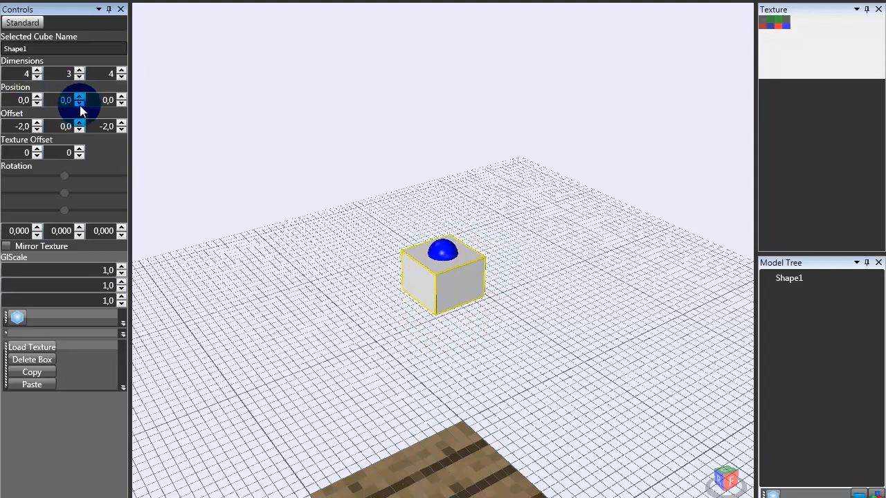
pyautogui.moveTo(335, 318); pyautogui.dragTo(310, 313)
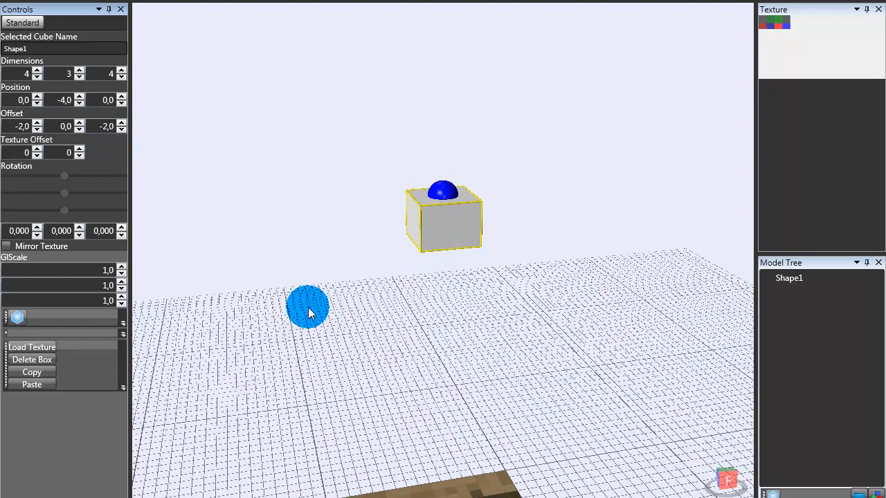
# Rename the box Shape1 as head in the model tree.
pyautogui.click(789, 277)
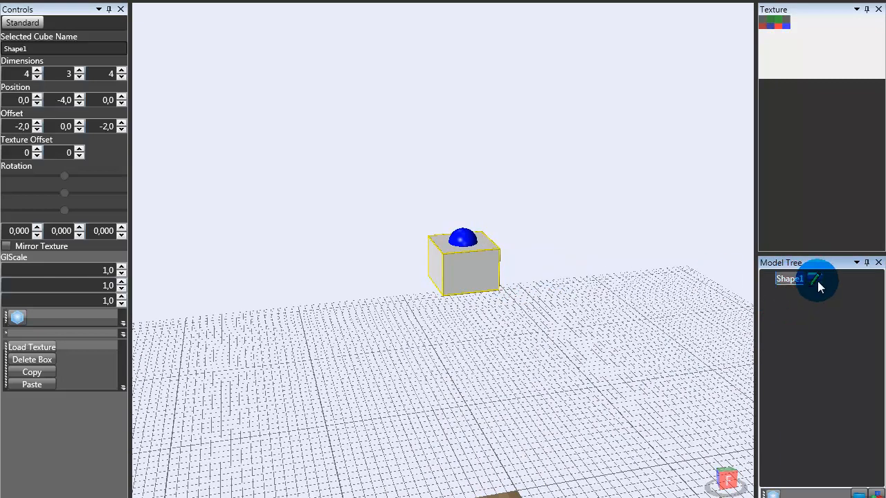
pyautogui.click(856, 283)
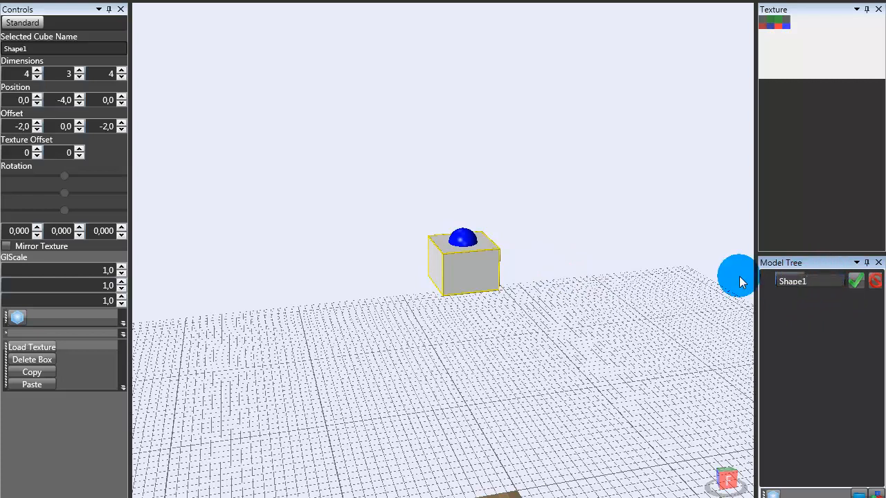
pyautogui.moveTo(819, 288); pyautogui.dragTo(776, 283)
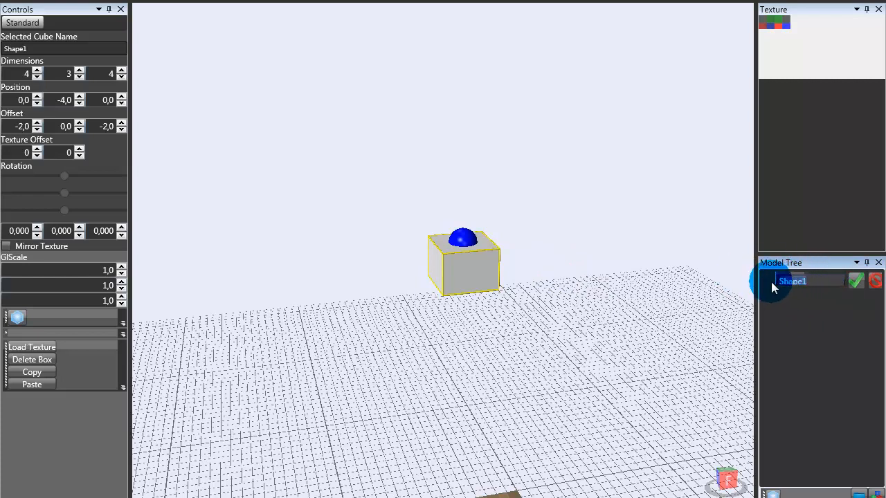
pyautogui.write('head')
pyautogui.click(853, 288)
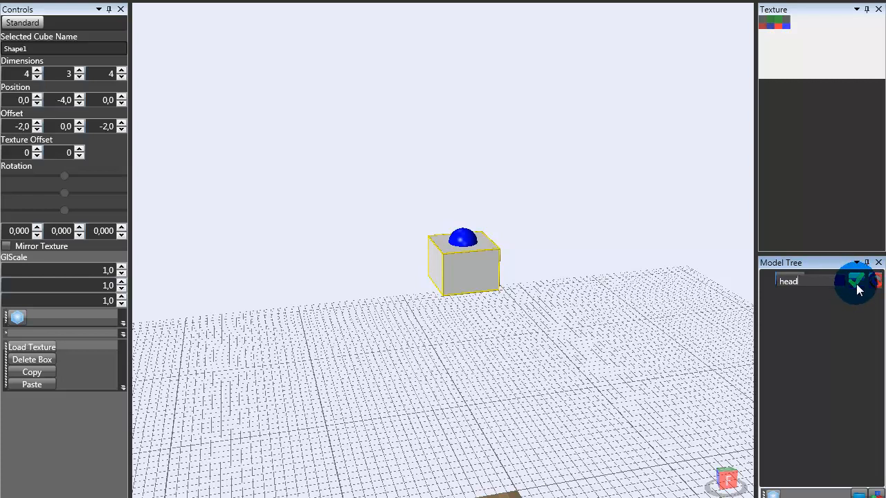
pyautogui.click(857, 282)
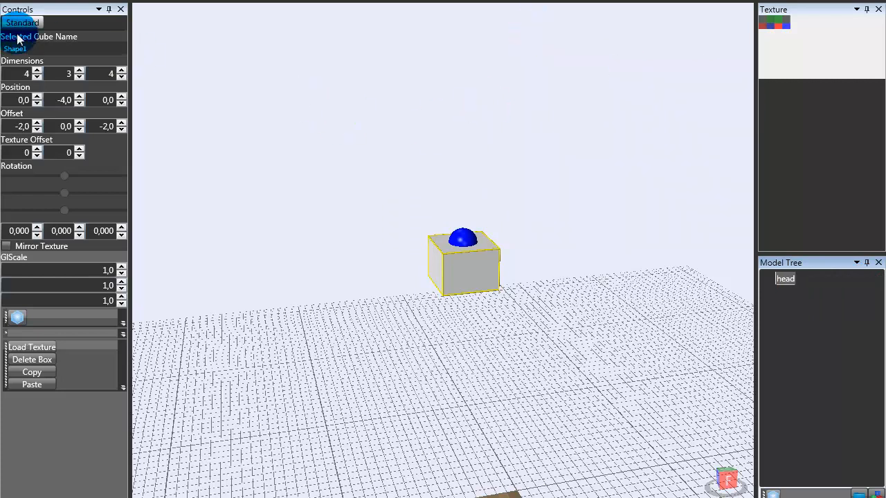
pyautogui.click(38, 71)
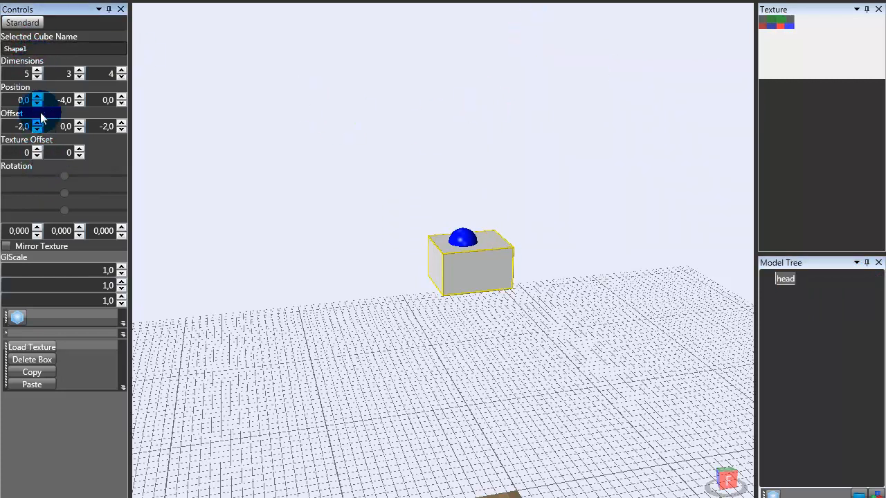
pyautogui.click(37, 76)
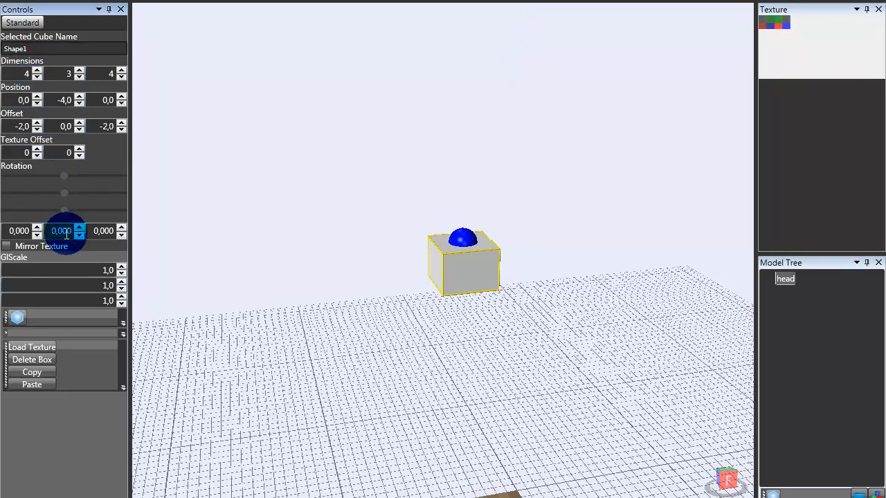
# Add a second box to the model and set its dimensions to 4, 5 and 2.
pyautogui.click(19, 324)
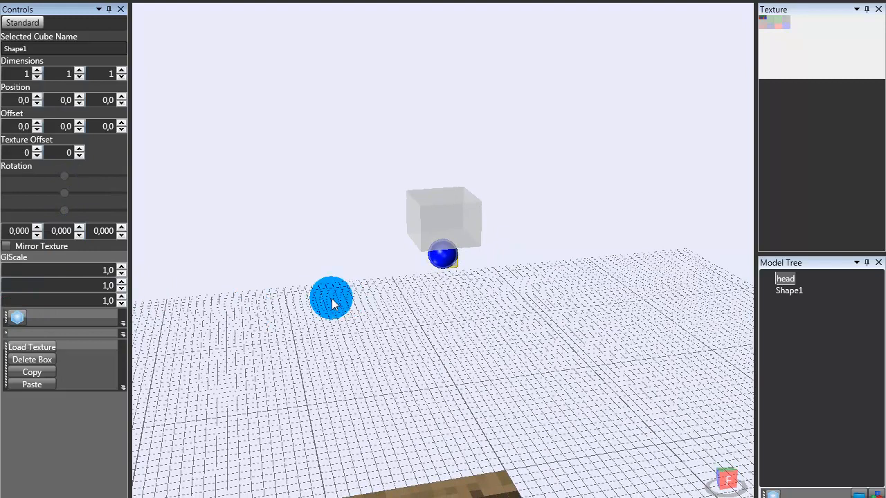
pyautogui.moveTo(343, 300); pyautogui.dragTo(303, 290, button='right')
pyautogui.click(38, 73)
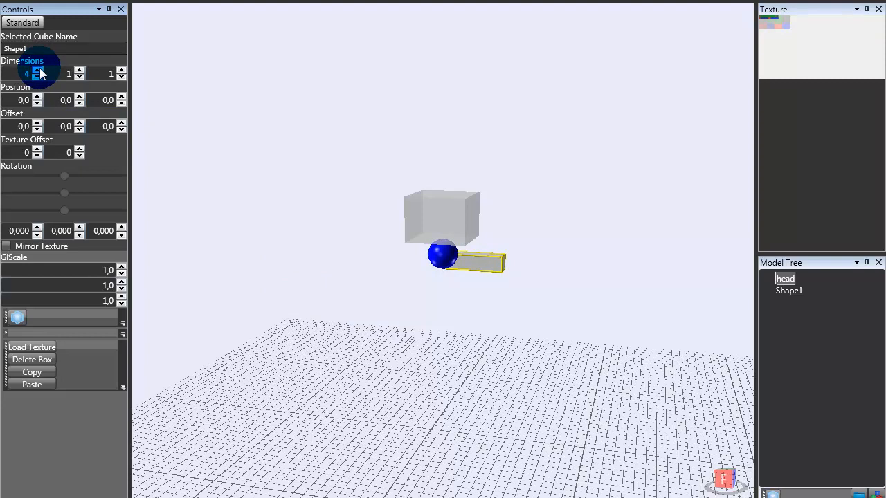
pyautogui.click(77, 79)
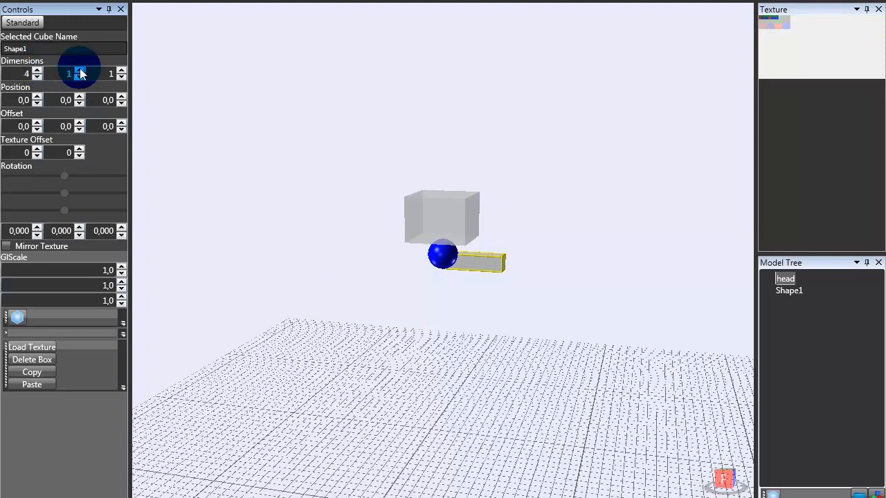
pyautogui.click(80, 71)
pyautogui.click(80, 70)
pyautogui.click(79, 70)
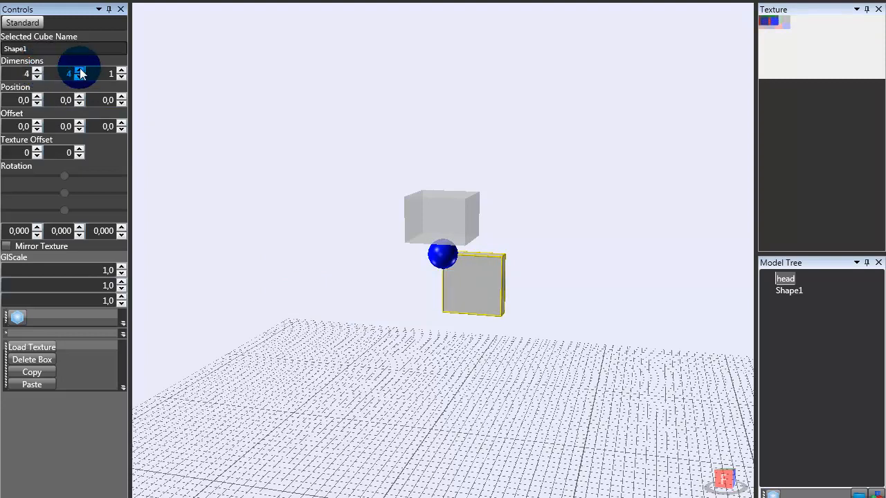
pyautogui.click(80, 71)
pyautogui.click(80, 71)
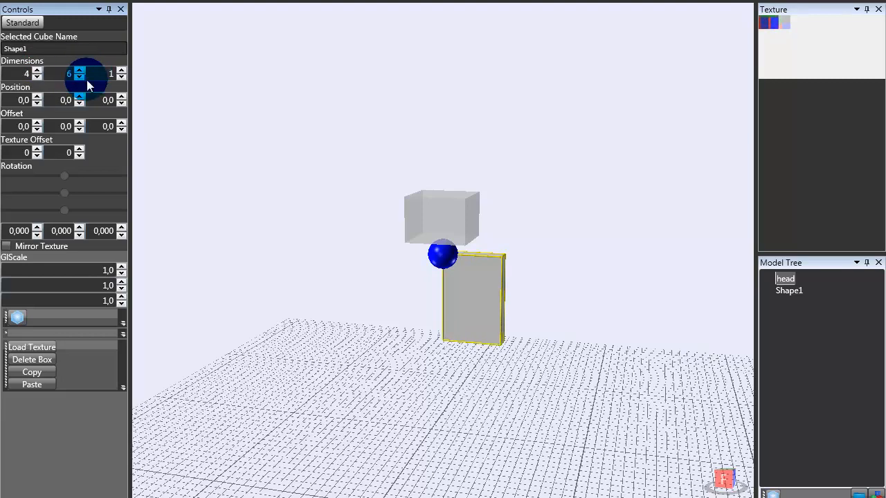
pyautogui.click(82, 78)
pyautogui.moveTo(304, 162); pyautogui.dragTo(200, 166, button='right')
pyautogui.click(122, 70)
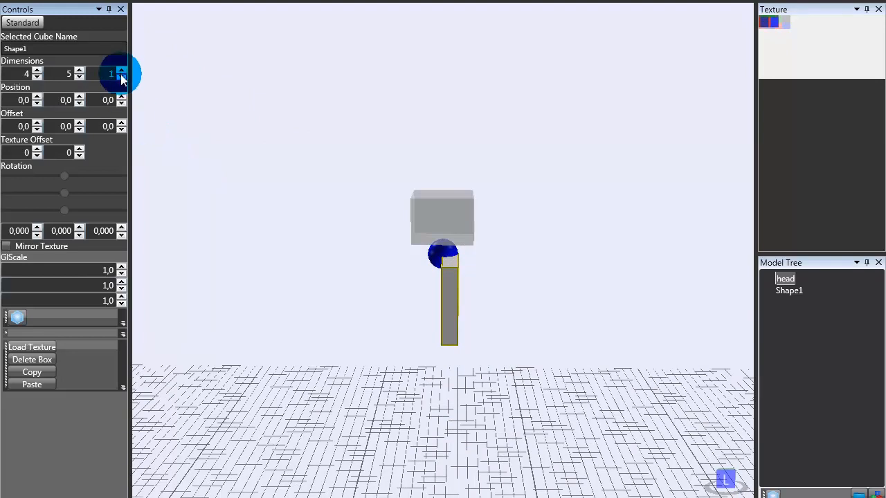
pyautogui.moveTo(350, 202); pyautogui.dragTo(536, 224, button='right')
# Set the second box's offset to -2, 0 and -1 so it is centred horizontally on its anchor point.
pyautogui.click(40, 126)
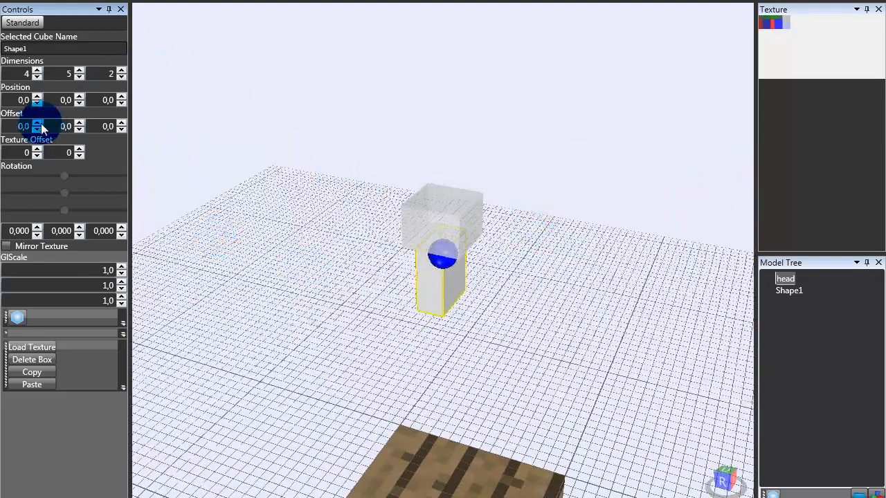
pyautogui.click(38, 124)
pyautogui.click(35, 129)
pyautogui.click(34, 129)
pyautogui.click(34, 129)
pyautogui.moveTo(176, 242); pyautogui.dragTo(246, 261, button='right')
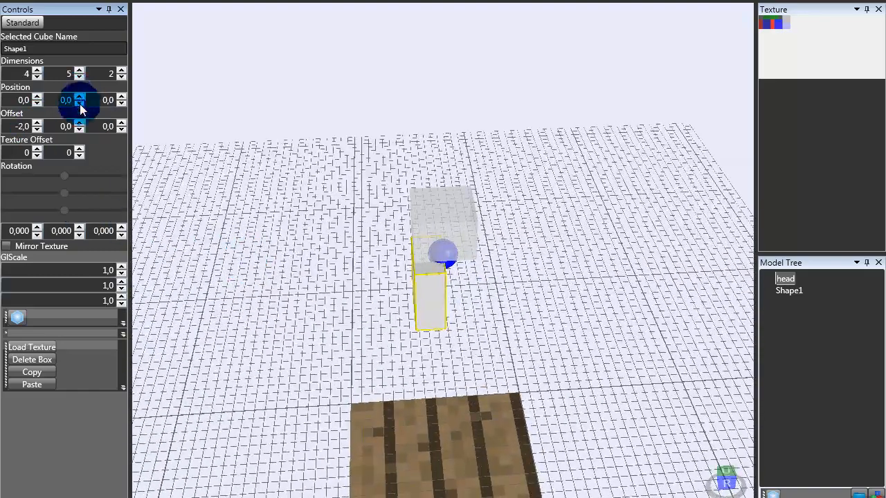
pyautogui.click(123, 123)
pyautogui.click(122, 129)
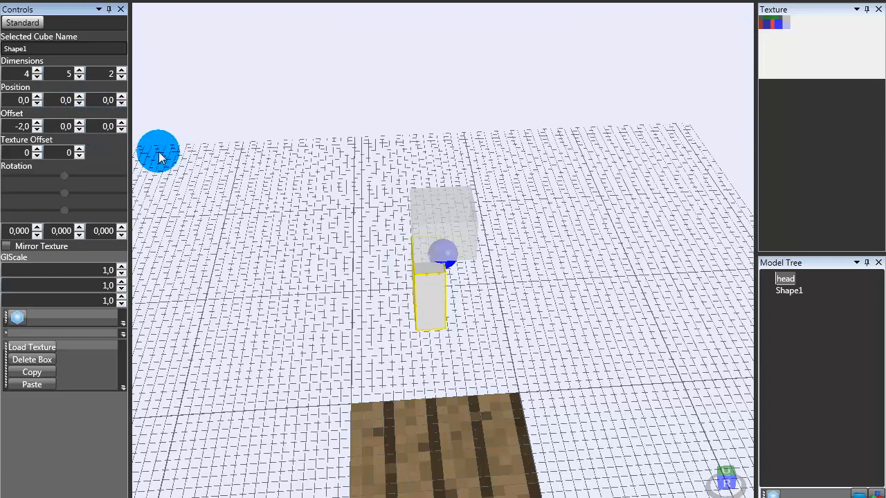
pyautogui.click(122, 130)
pyautogui.moveTo(233, 217); pyautogui.dragTo(326, 306, button='right')
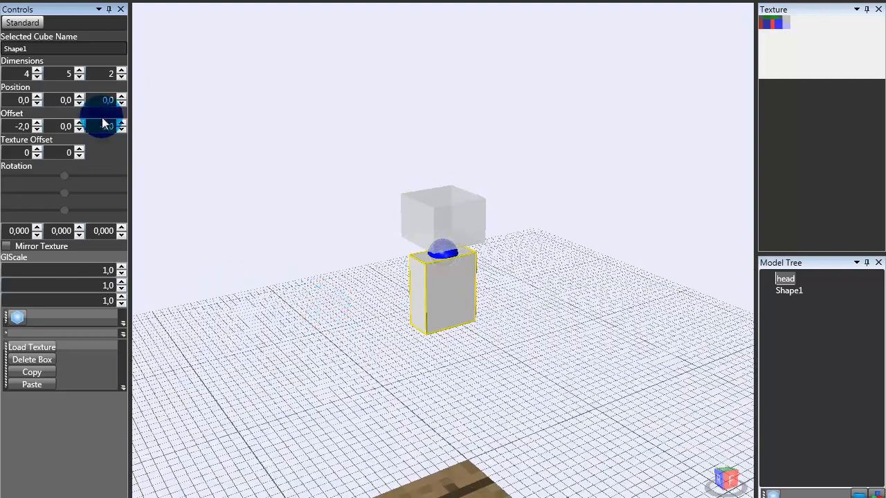
pyautogui.click(79, 104)
pyautogui.click(79, 104)
pyautogui.click(79, 98)
pyautogui.click(80, 98)
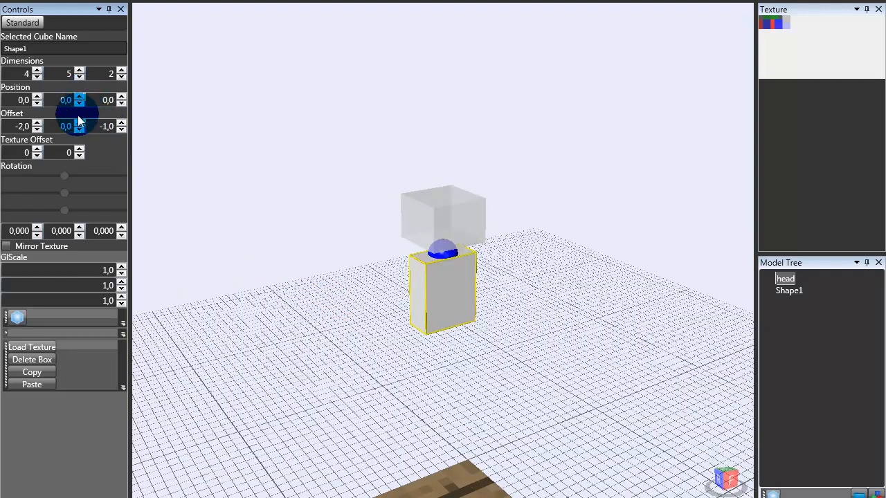
# Move the second box back along the Z axis, clear of the space under the head.
pyautogui.click(122, 98)
pyautogui.click(122, 98)
pyautogui.click(121, 98)
pyautogui.click(121, 97)
pyautogui.click(121, 97)
pyautogui.click(122, 98)
# Select the head box, raise it to a vertical position of -7, and deselect it.
pyautogui.click(445, 230)
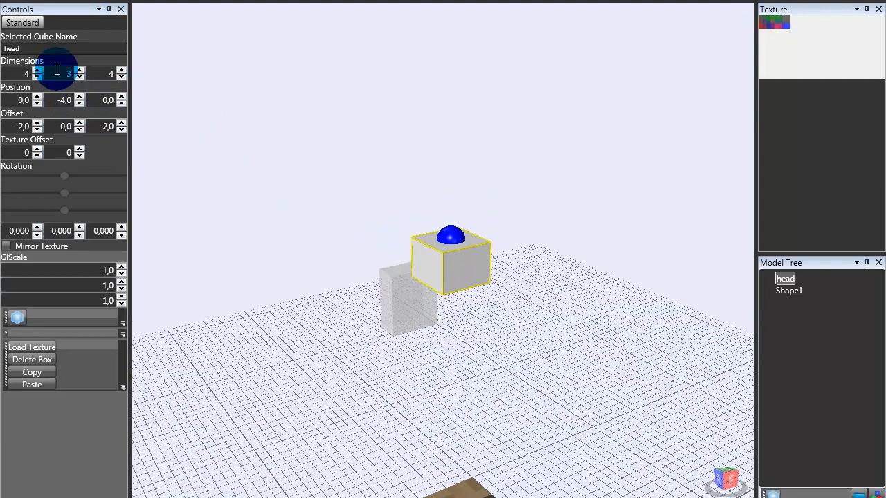
pyautogui.click(80, 102)
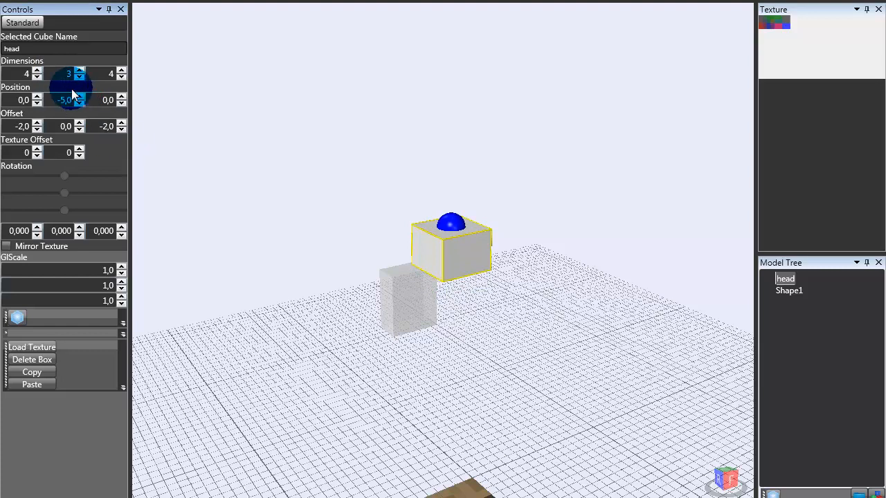
pyautogui.click(79, 97)
pyautogui.click(79, 97)
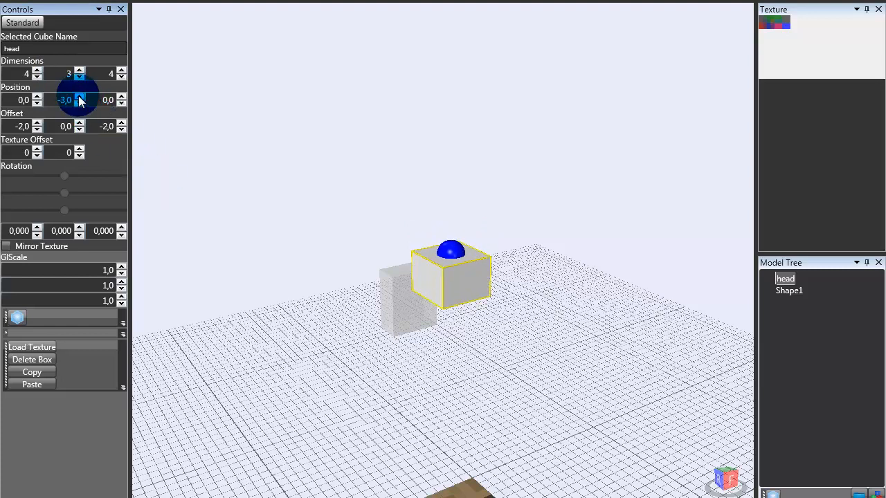
pyautogui.click(79, 97)
pyautogui.click(79, 103)
pyautogui.click(79, 103)
pyautogui.click(79, 104)
pyautogui.click(79, 103)
pyautogui.click(79, 103)
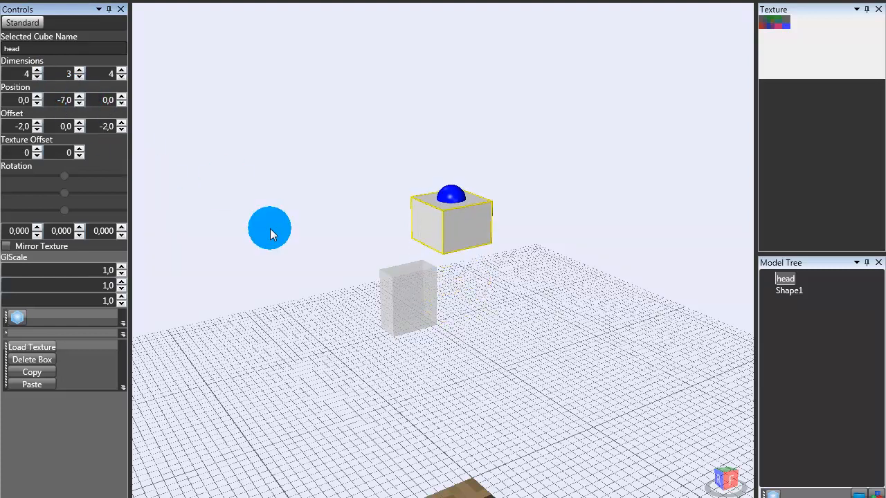
pyautogui.click(270, 229)
pyautogui.moveTo(342, 313)
pyautogui.mouseDown(button='right')
pyautogui.moveTo(281, 291)
pyautogui.moveTo(308, 316)
pyautogui.moveTo(344, 317)
pyautogui.mouseUp(button='right')
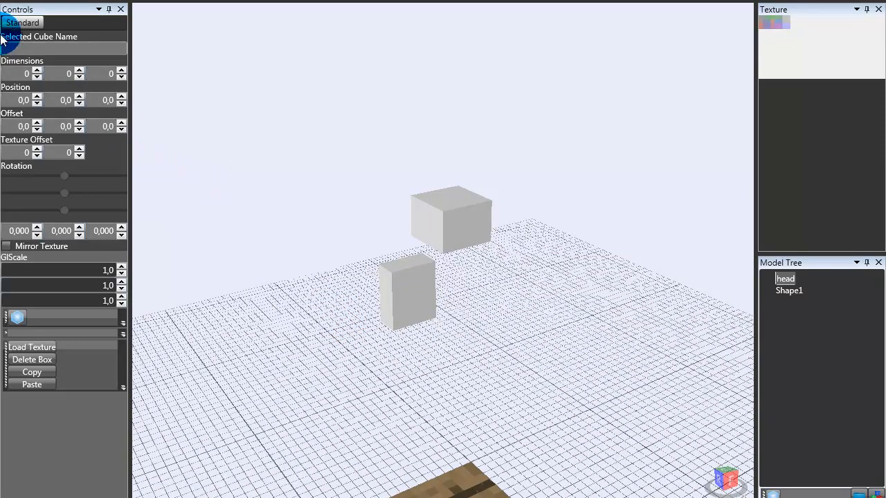
# Add a third box to the model and set its dimensions to 2, 4 and 2.
pyautogui.click(17, 320)
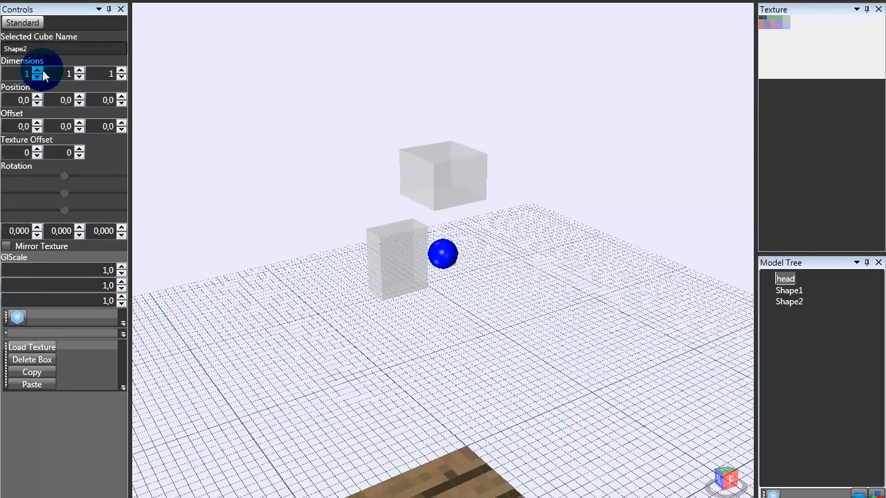
pyautogui.click(36, 76)
pyautogui.click(40, 71)
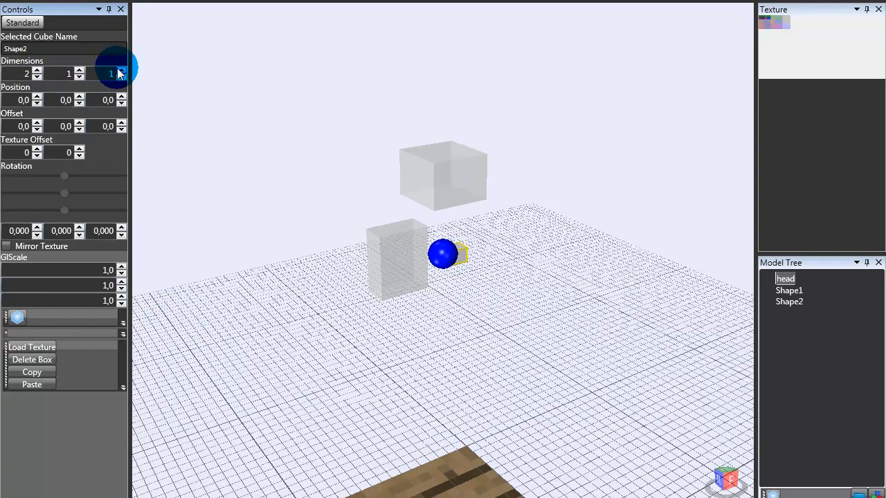
pyautogui.click(120, 70)
pyautogui.click(120, 69)
pyautogui.click(120, 74)
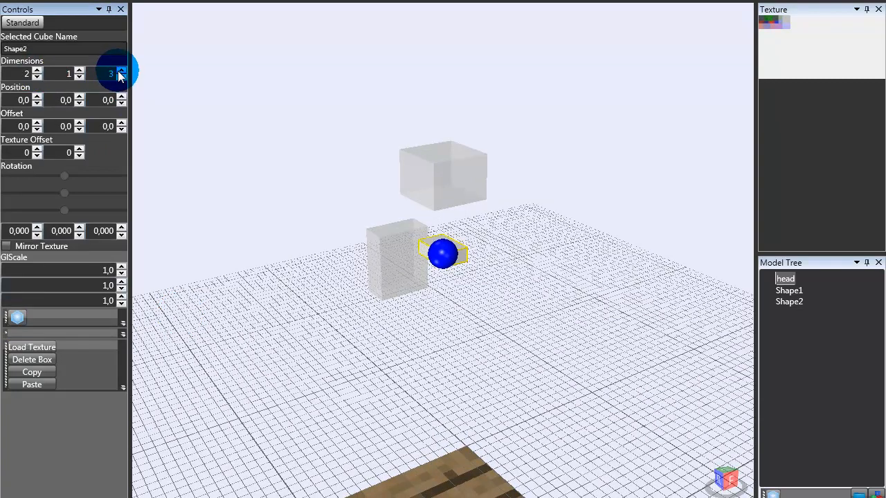
pyautogui.click(120, 77)
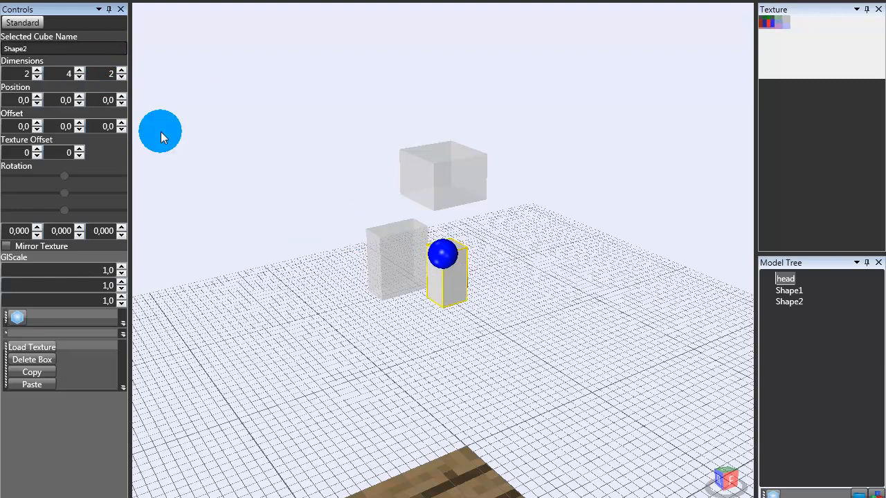
pyautogui.moveTo(346, 251)
pyautogui.mouseDown(button='right')
pyautogui.moveTo(191, 210)
pyautogui.moveTo(202, 200)
pyautogui.moveTo(336, 246)
pyautogui.mouseUp(button='right')
pyautogui.moveTo(396, 260); pyautogui.dragTo(208, 154, button='right')
pyautogui.click(95, 78)
pyautogui.click(81, 77)
# Set the third box's offset to -1, 0 and -1 to centre it horizontally on its anchor point.
pyautogui.moveTo(166, 132); pyautogui.dragTo(194, 179, button='right')
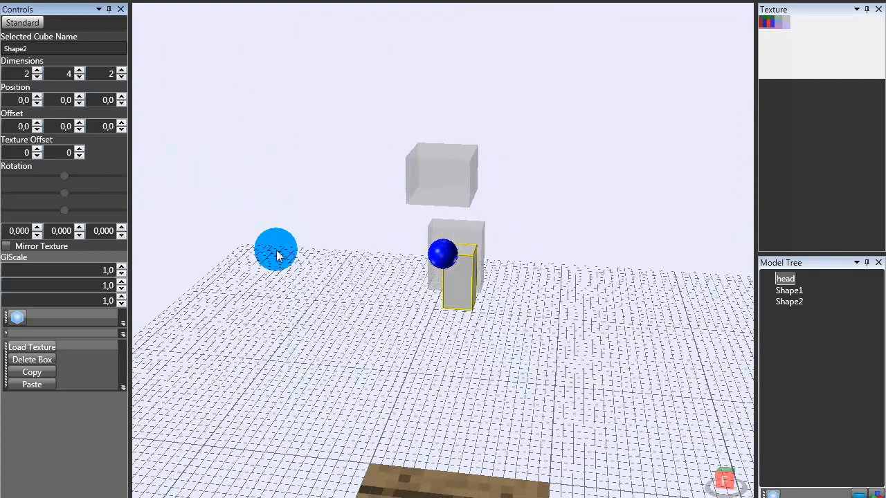
pyautogui.click(37, 123)
pyautogui.click(37, 129)
pyautogui.click(37, 130)
pyautogui.click(81, 126)
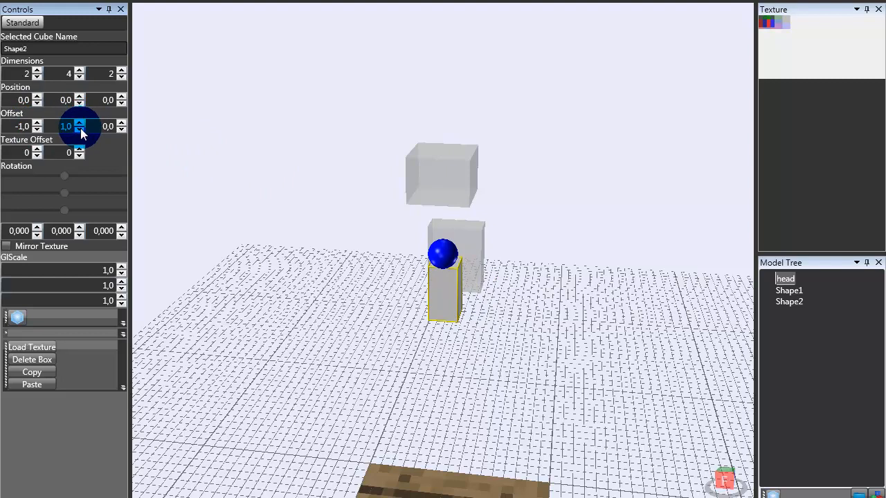
pyautogui.click(80, 131)
pyautogui.click(120, 130)
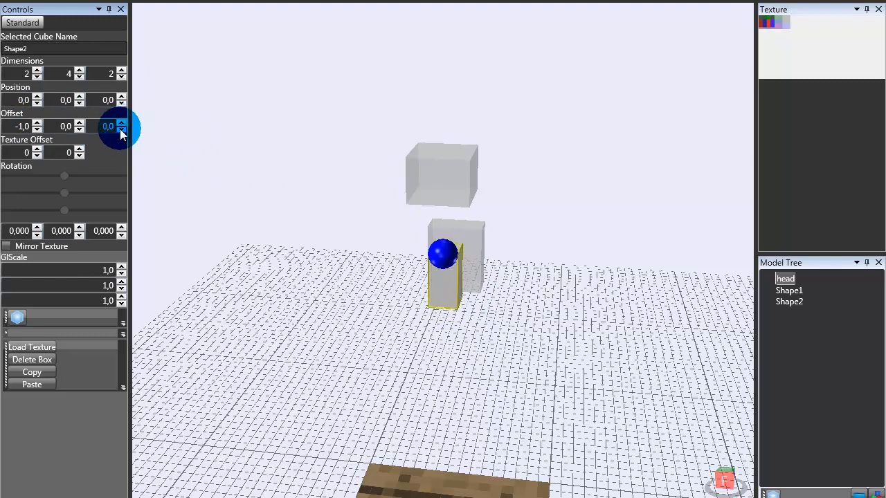
pyautogui.click(121, 130)
pyautogui.moveTo(277, 208); pyautogui.dragTo(589, 201)
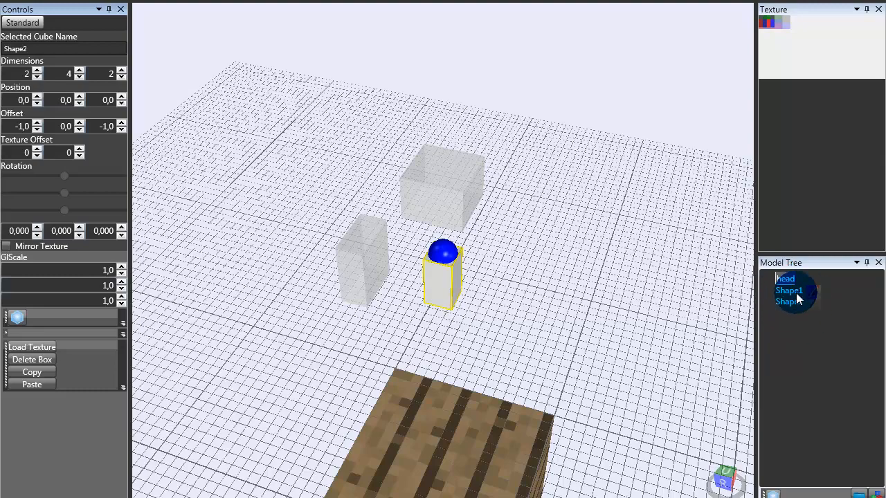
# Move the third box sideways to position -8, 0 and 0, and copy the box.
pyautogui.moveTo(548, 275); pyautogui.dragTo(300, 313)
pyautogui.click(81, 102)
pyautogui.click(80, 97)
pyautogui.click(37, 98)
pyautogui.moveTo(37, 103); pyautogui.dragTo(36, 104)
pyautogui.moveTo(328, 293); pyautogui.dragTo(217, 298)
pyautogui.click(34, 371)
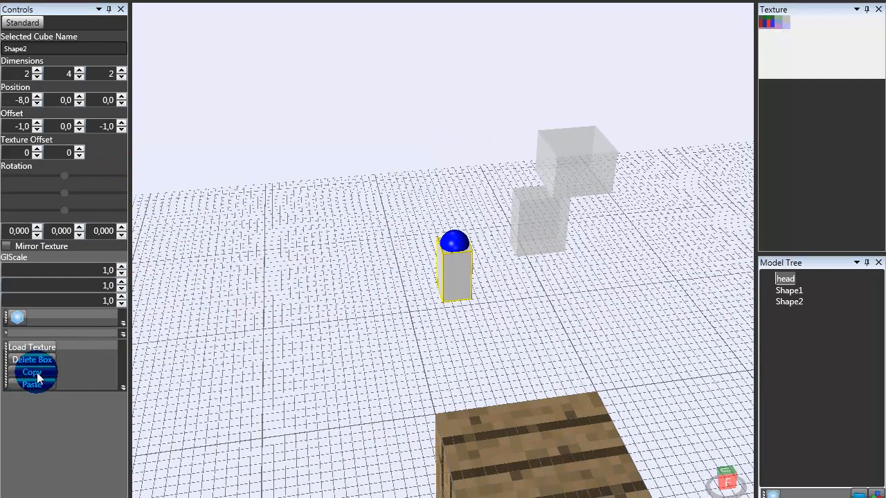
# Paste the copied arm box, set the new box's offset to -1, 0 and -1, and deselect it.
pyautogui.click(32, 384)
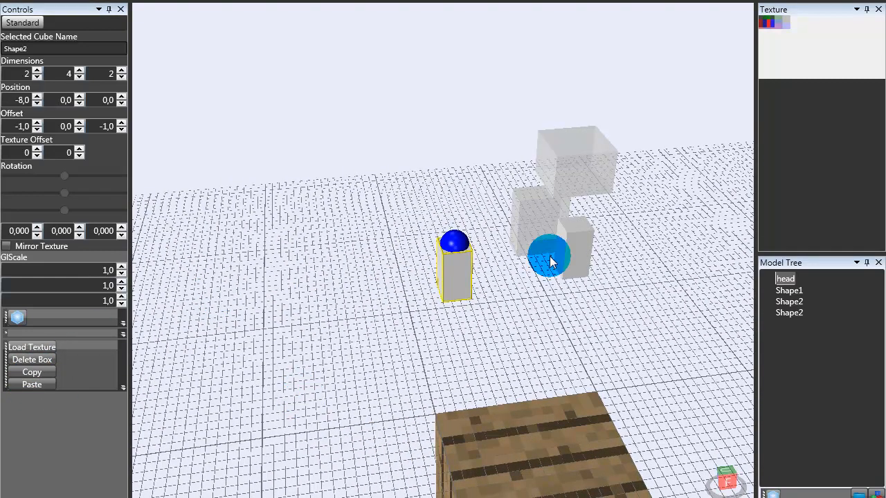
pyautogui.moveTo(567, 263); pyautogui.dragTo(483, 308)
pyautogui.click(36, 129)
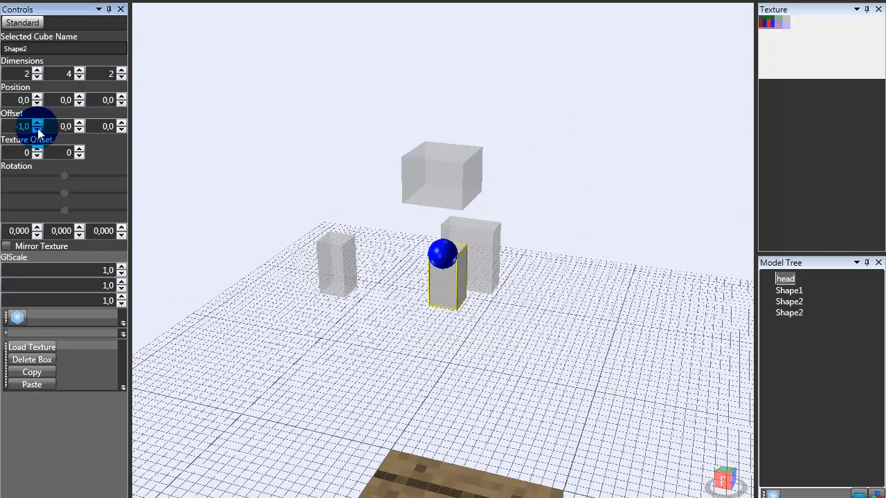
pyautogui.click(121, 122)
pyautogui.click(122, 130)
pyautogui.click(121, 131)
pyautogui.moveTo(187, 158); pyautogui.dragTo(283, 178)
pyautogui.moveTo(283, 179); pyautogui.dragTo(298, 181, button='right')
pyautogui.click(186, 124)
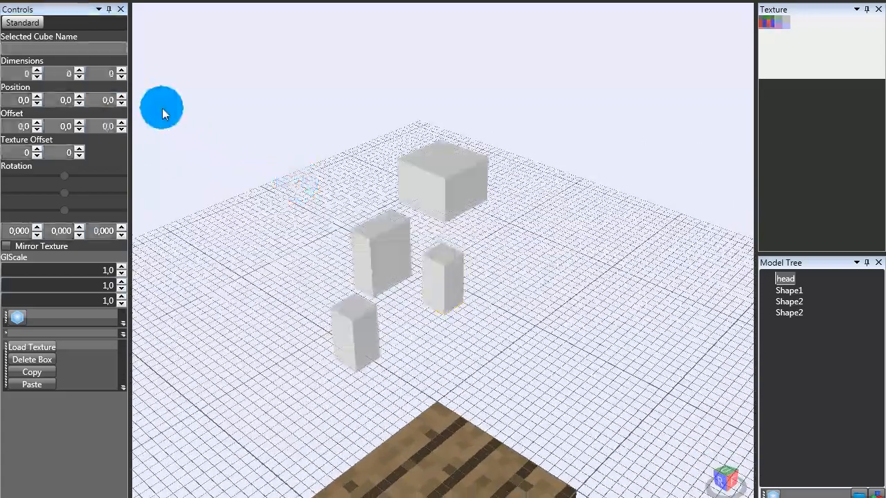
# Move the pasted arm sideways to position 6, 0 and 0 and deselect it.
pyautogui.click(418, 272)
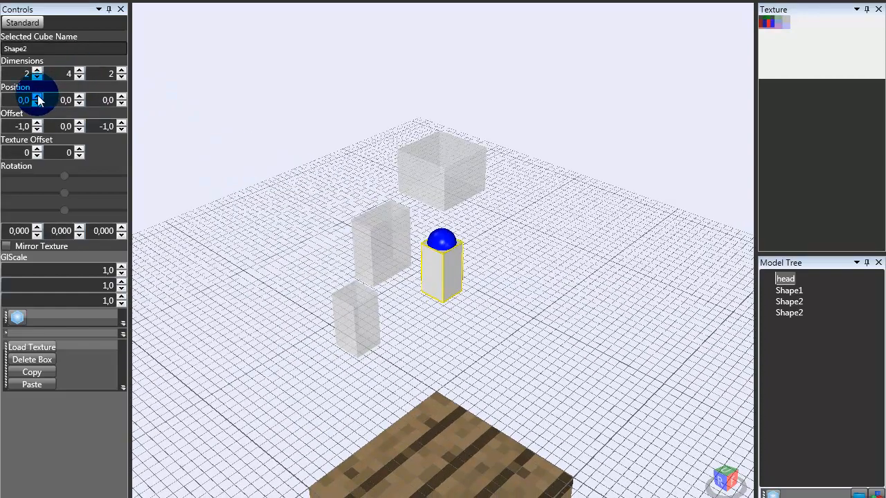
pyautogui.click(37, 97)
pyautogui.moveTo(301, 241); pyautogui.dragTo(228, 241)
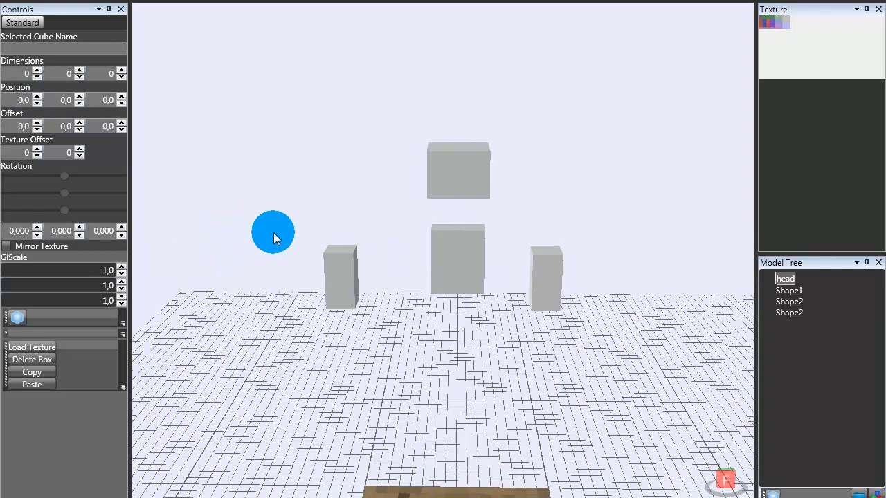
# Duplicate the arm at sideways position -8 and set the copy's height to 6 for a leg.
pyautogui.click(357, 276)
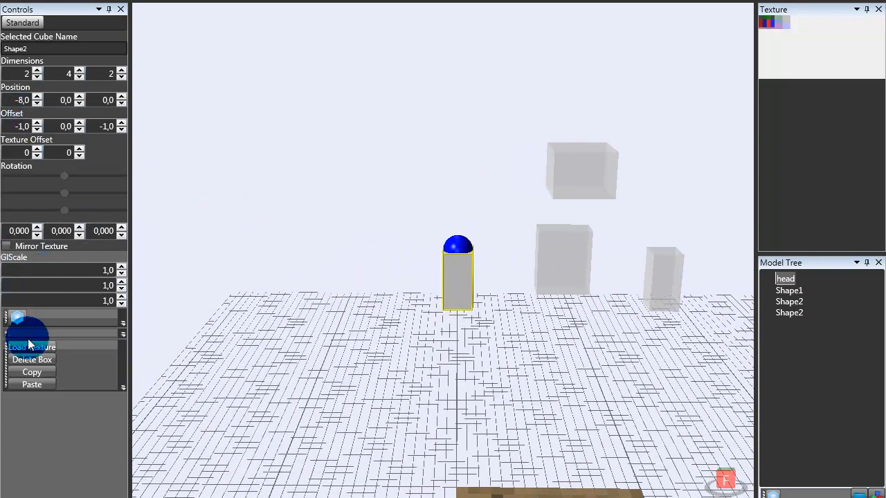
pyautogui.click(31, 374)
pyautogui.click(32, 383)
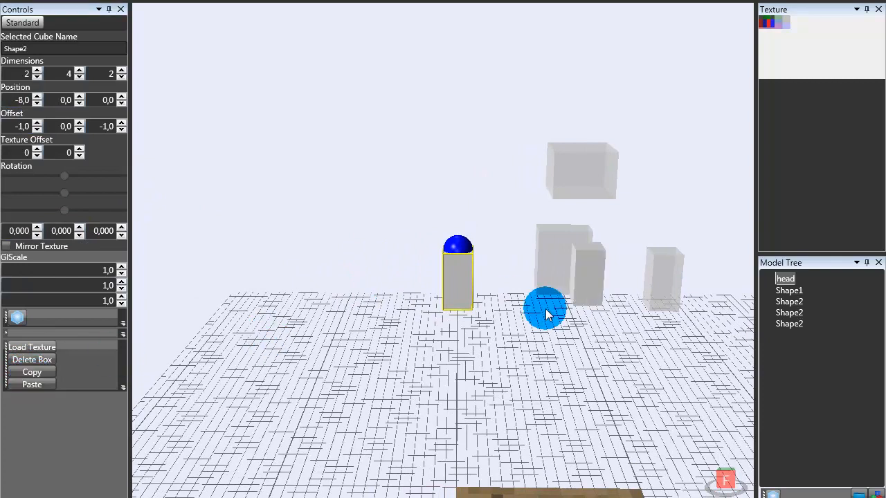
pyautogui.click(591, 279)
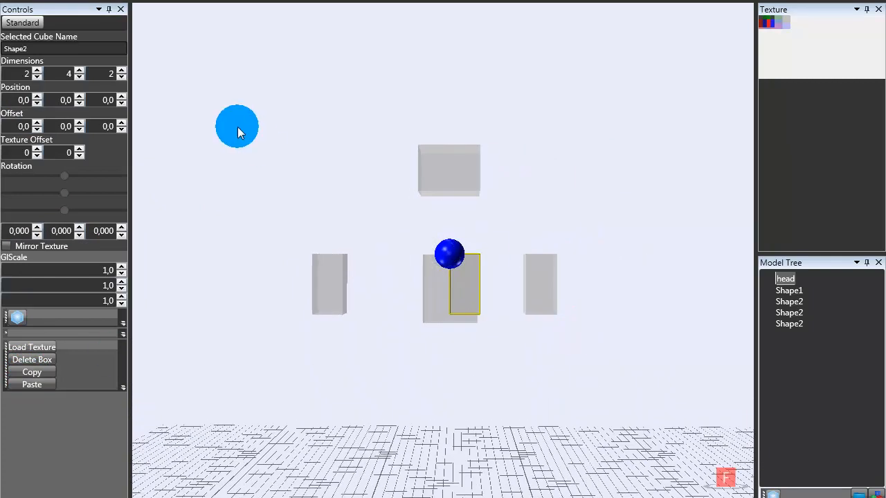
pyautogui.click(80, 71)
pyautogui.click(79, 71)
pyautogui.moveTo(300, 309); pyautogui.dragTo(337, 348, button='right')
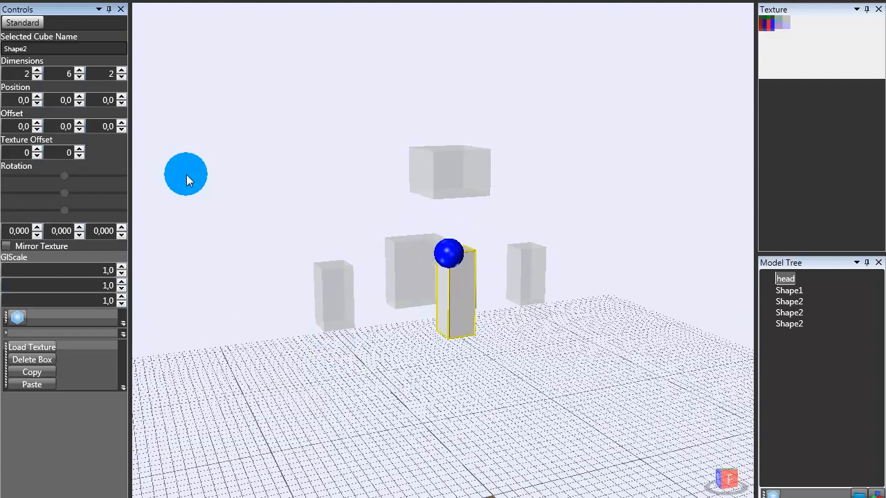
# Set the new leg's offset to -1, 0 and -1 to centre it on its anchor point.
pyautogui.click(79, 103)
pyautogui.click(78, 99)
pyautogui.click(79, 130)
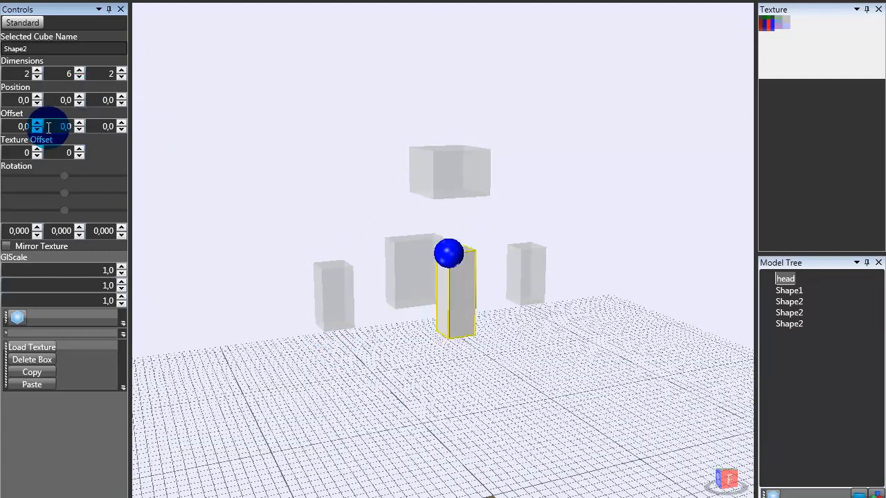
pyautogui.click(37, 130)
pyautogui.click(122, 123)
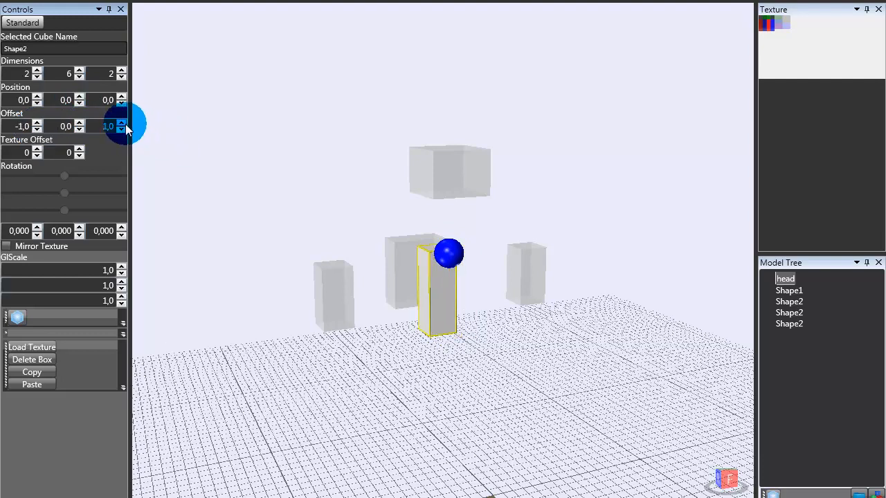
pyautogui.doubleClick(124, 127)
pyautogui.moveTo(241, 241); pyautogui.dragTo(300, 274)
pyautogui.moveTo(275, 270); pyautogui.dragTo(276, 267, button='right')
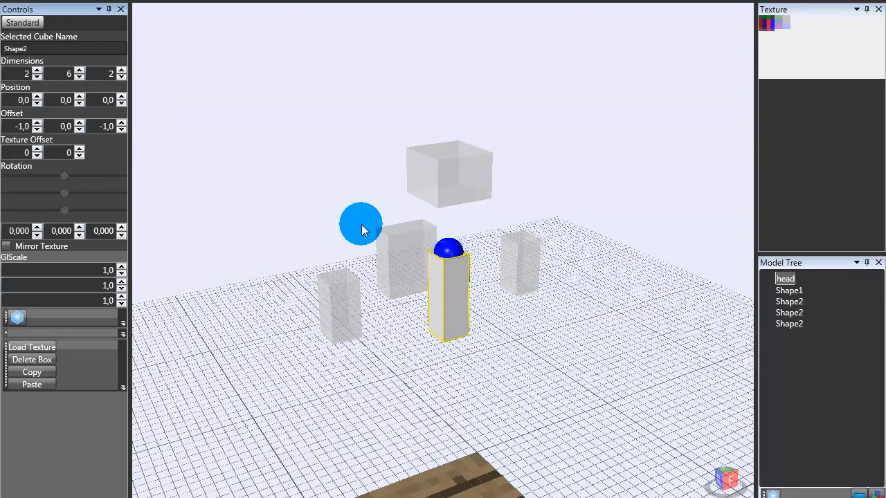
pyautogui.moveTo(343, 232)
pyautogui.mouseDown(button='right')
pyautogui.moveTo(277, 235)
pyautogui.moveTo(350, 242)
pyautogui.moveTo(352, 234)
pyautogui.mouseUp(button='right')
# Move the leg below the body to position 3, 8 and 0.
pyautogui.click(53, 100)
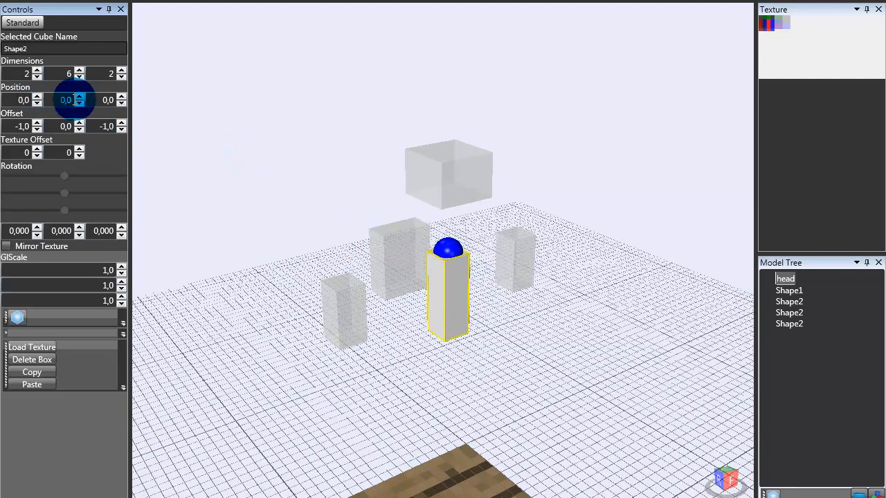
pyautogui.moveTo(78, 100); pyautogui.dragTo(36, 101)
pyautogui.moveTo(208, 282); pyautogui.dragTo(157, 274, button='right')
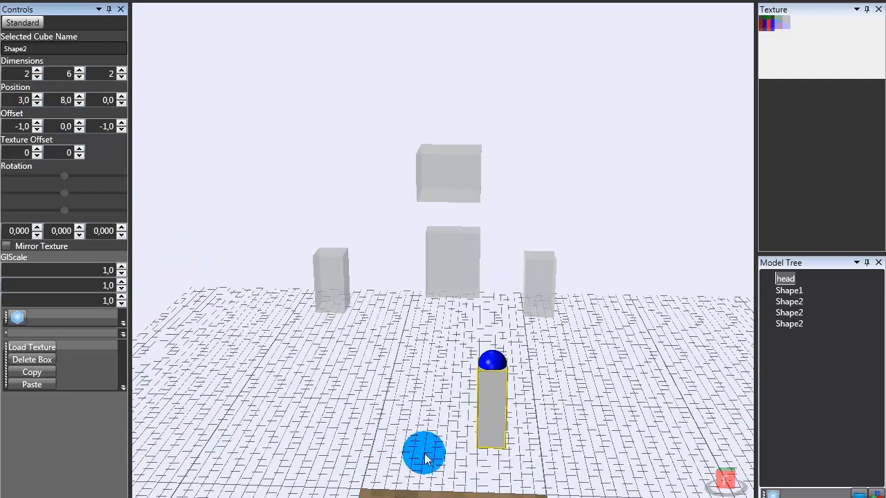
# Duplicate the leg and set the copy's sideways position to -3.
pyautogui.click(24, 386)
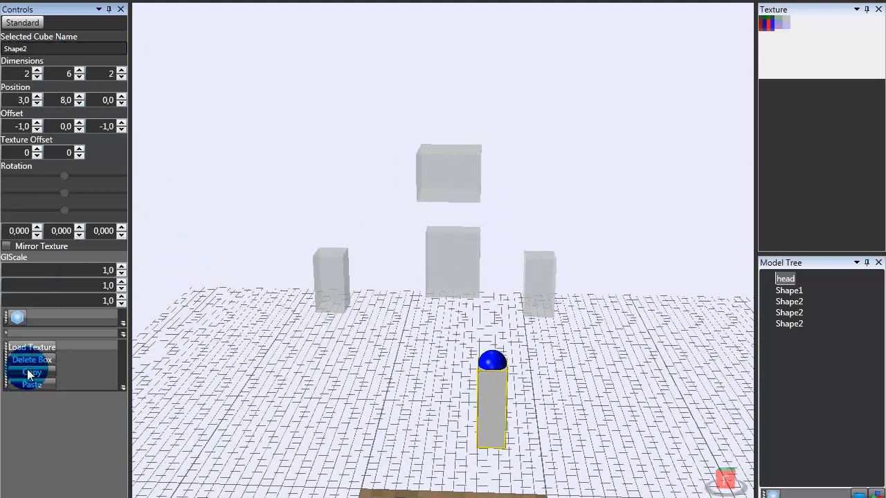
pyautogui.click(31, 386)
pyautogui.click(468, 325)
pyautogui.click(67, 100)
pyautogui.click(37, 97)
pyautogui.click(36, 103)
pyautogui.click(36, 103)
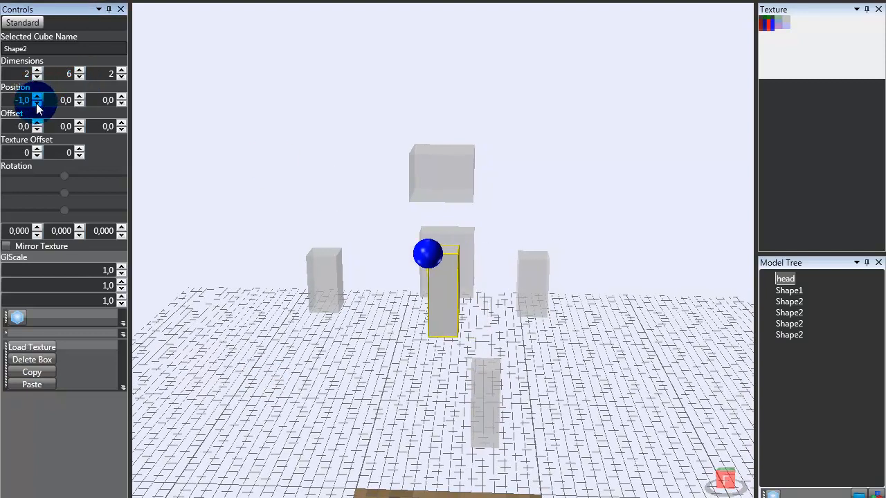
pyautogui.click(36, 103)
pyautogui.click(36, 103)
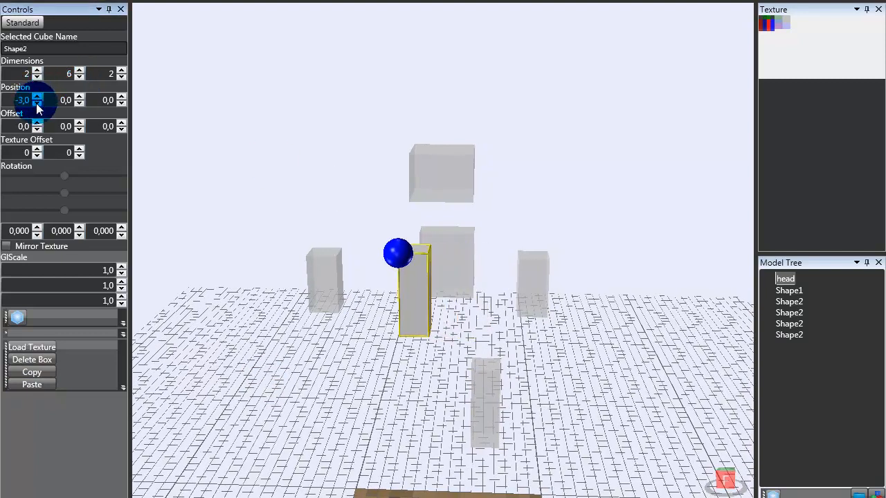
# Set the second leg's vertical position to 9 and its offset to -1, 0 and -1.
pyautogui.click(77, 82)
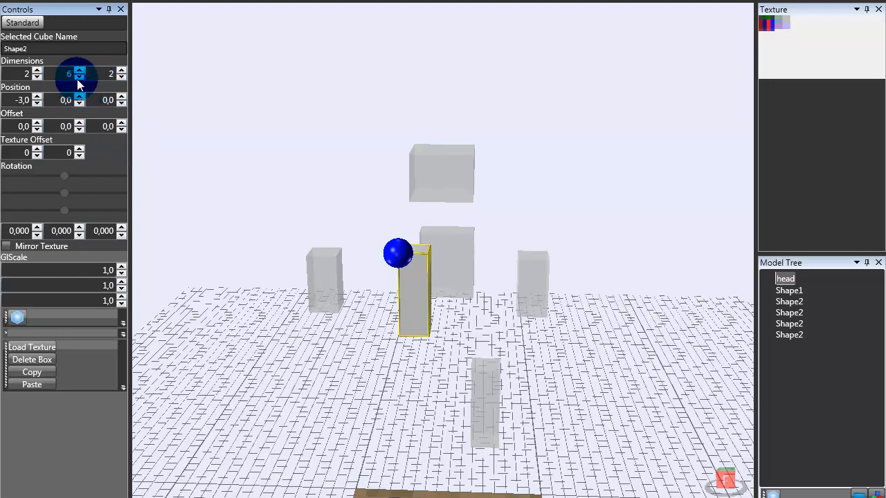
pyautogui.click(78, 77)
pyautogui.click(80, 70)
pyautogui.click(80, 71)
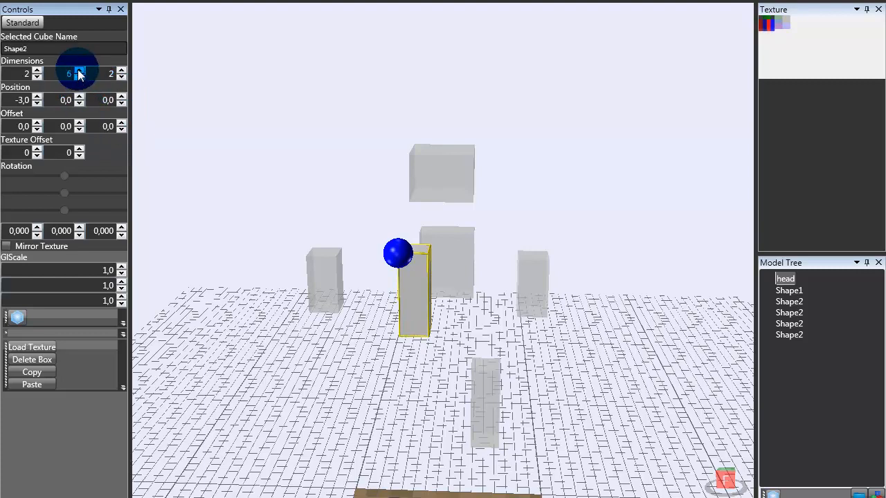
pyautogui.moveTo(79, 102); pyautogui.dragTo(79, 100)
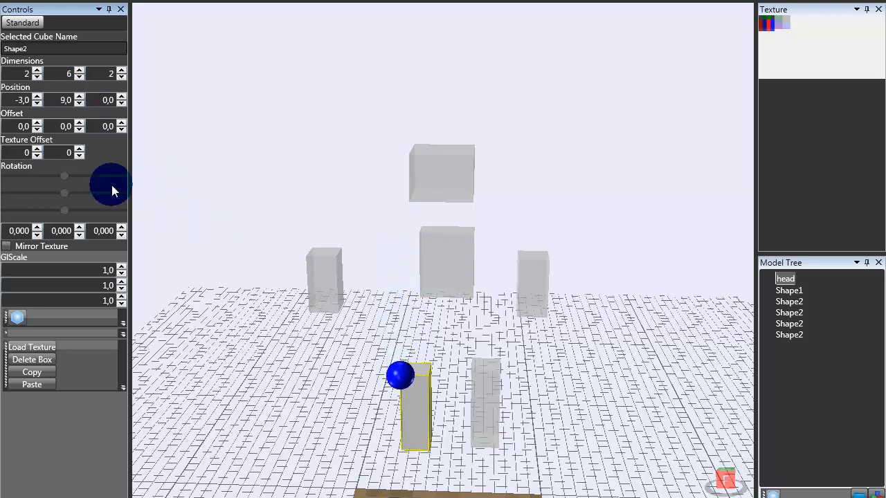
pyautogui.click(37, 129)
pyautogui.click(121, 129)
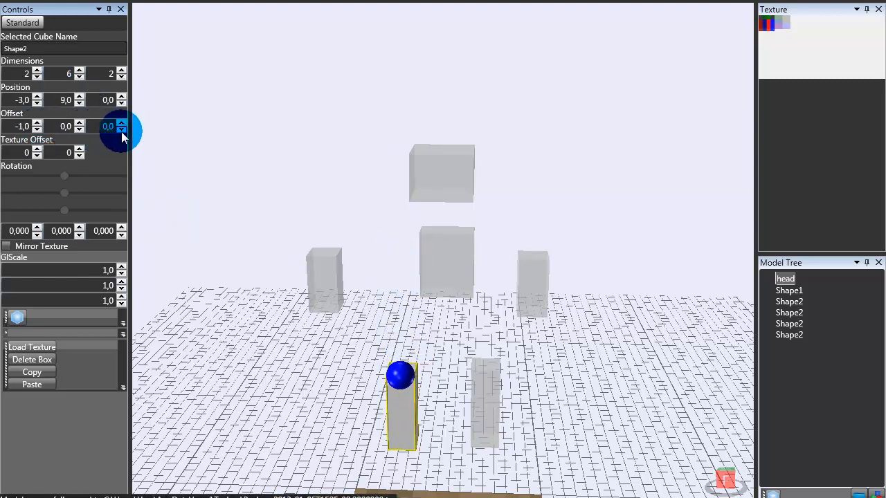
pyautogui.moveTo(303, 330)
pyautogui.mouseDown(button='middle')
pyautogui.moveTo(381, 351)
pyautogui.moveTo(452, 335)
pyautogui.moveTo(406, 300)
pyautogui.moveTo(382, 292)
pyautogui.moveTo(346, 311)
pyautogui.moveTo(312, 293)
pyautogui.mouseUp(button='middle')
# Select the body box and set its height to 6.
pyautogui.click(430, 313)
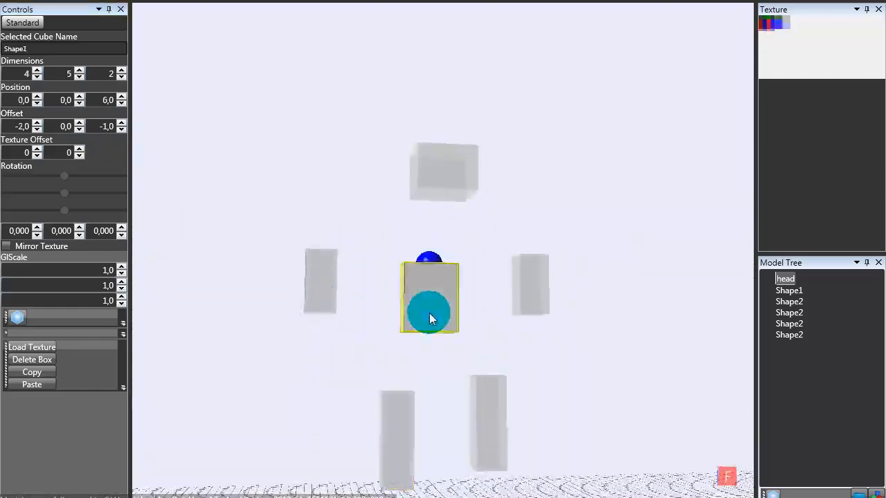
pyautogui.click(78, 75)
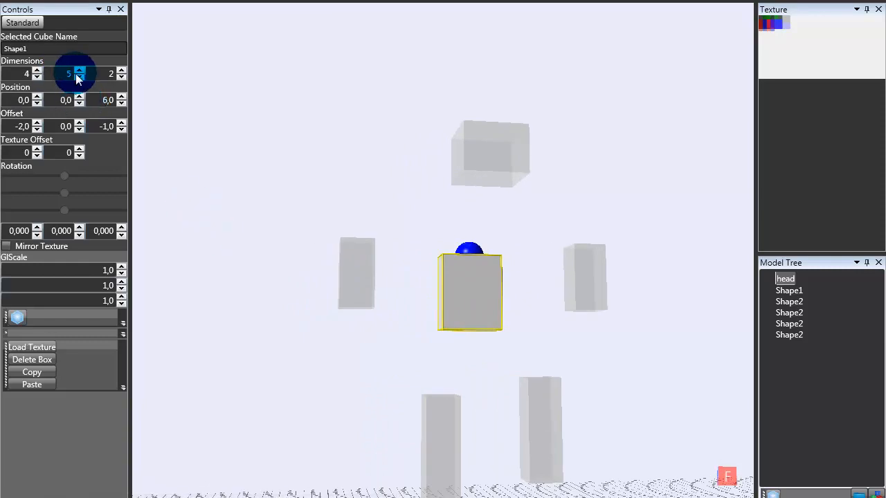
pyautogui.click(79, 72)
pyautogui.click(238, 263)
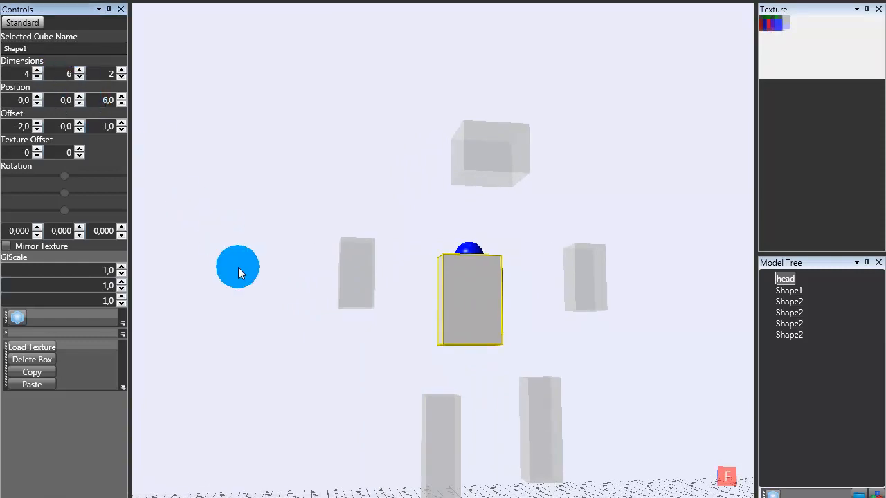
# Set the height of both arm boxes to 6.
pyautogui.click(443, 338)
pyautogui.moveTo(346, 355); pyautogui.dragTo(367, 251, button='right')
pyautogui.click(368, 252)
pyautogui.click(79, 70)
pyautogui.click(79, 72)
pyautogui.click(596, 295)
pyautogui.click(80, 77)
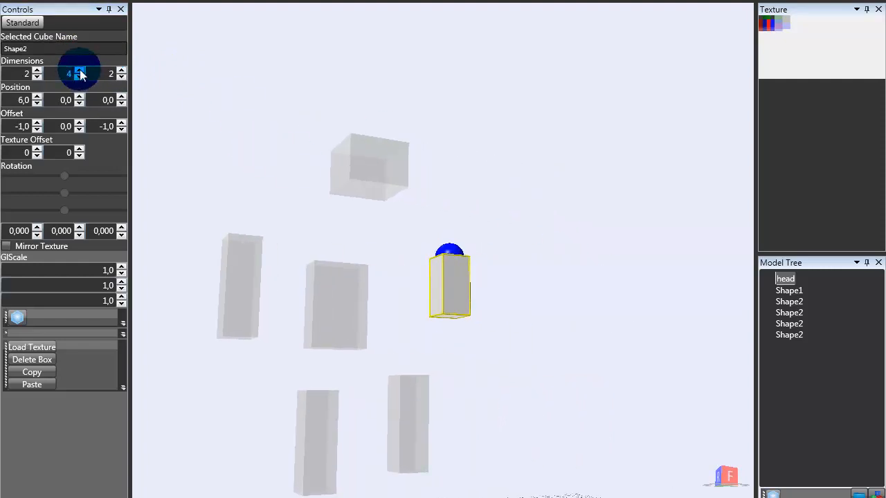
pyautogui.click(79, 69)
pyautogui.click(80, 70)
# Set the height of the body and of the leg at sideways position -3 to 7.
pyautogui.click(350, 310)
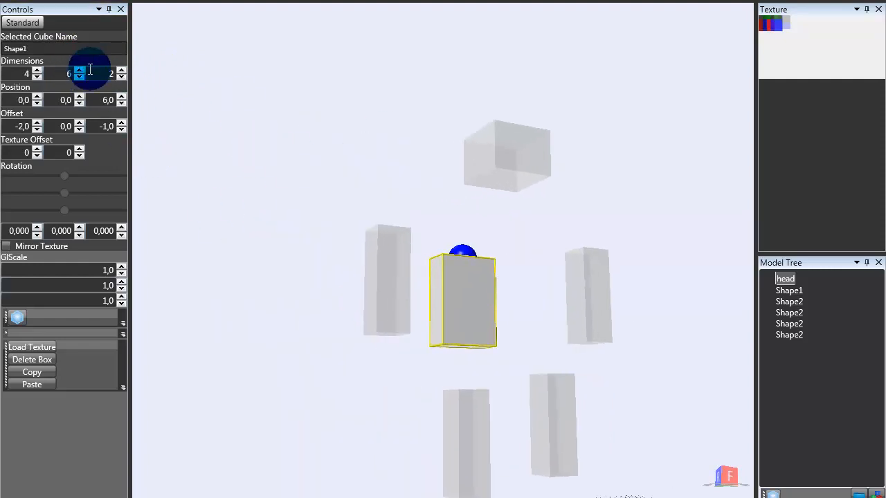
pyautogui.click(78, 70)
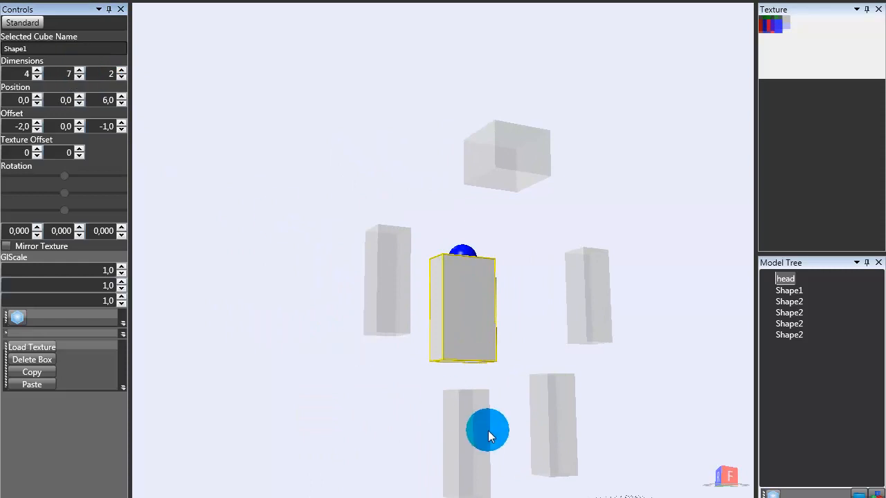
pyautogui.click(488, 430)
pyautogui.click(80, 70)
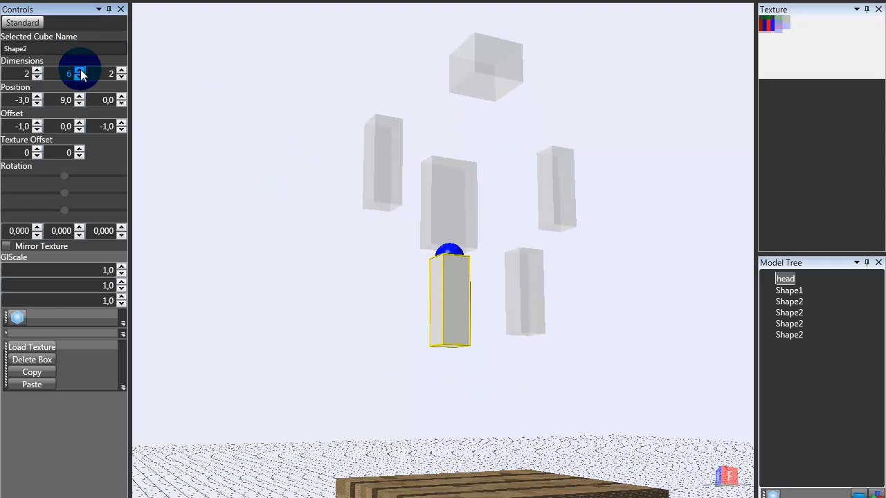
pyautogui.click(80, 70)
pyautogui.moveTo(435, 183); pyautogui.dragTo(131, 104)
pyautogui.click(79, 76)
pyautogui.click(207, 248)
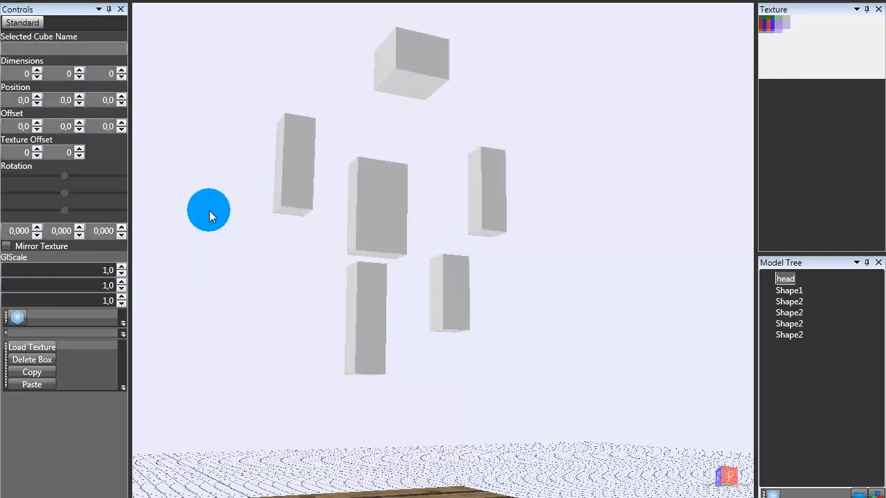
# Set the height of the leg at sideways position 3 to 7 and deselect it.
pyautogui.click(477, 303)
pyautogui.click(78, 71)
pyautogui.click(178, 164)
pyautogui.moveTo(356, 330); pyautogui.dragTo(447, 324)
pyautogui.click(447, 324)
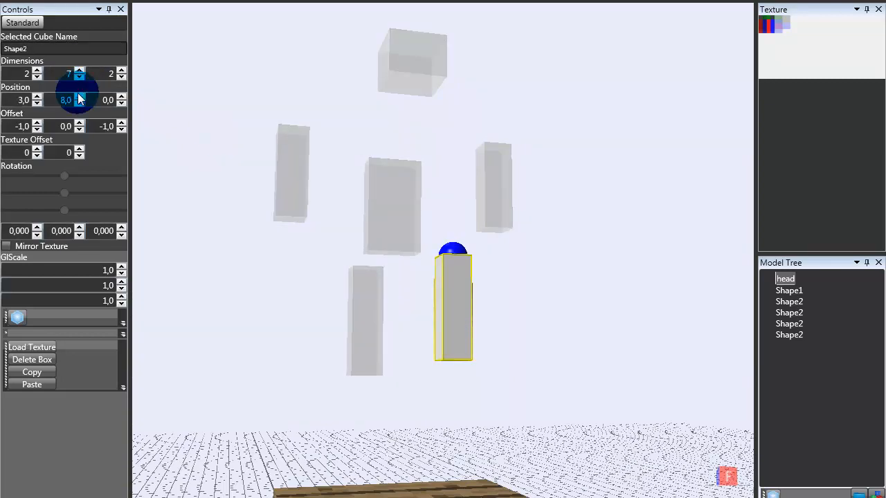
pyautogui.click(154, 190)
# Select the leg at sideways position -3 and lower it to a vertical position of 17, keeping its height at 7.
pyautogui.moveTo(223, 344); pyautogui.dragTo(310, 348)
pyautogui.click(358, 319)
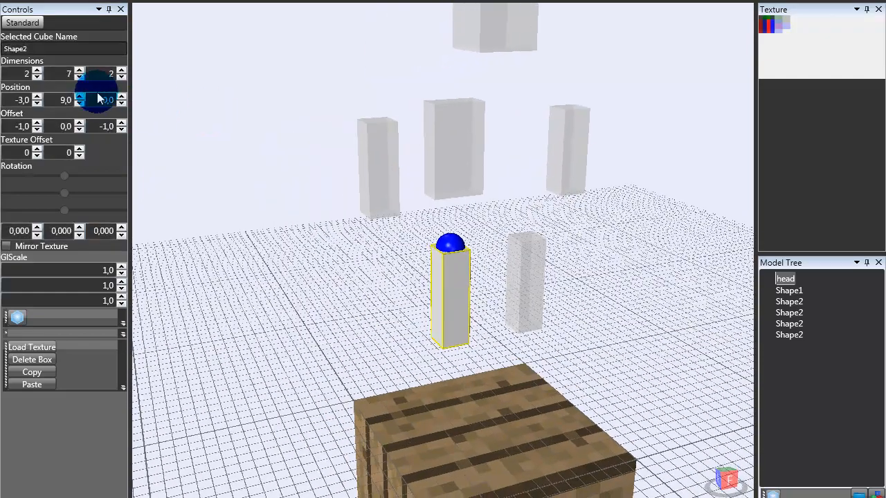
pyautogui.click(82, 74)
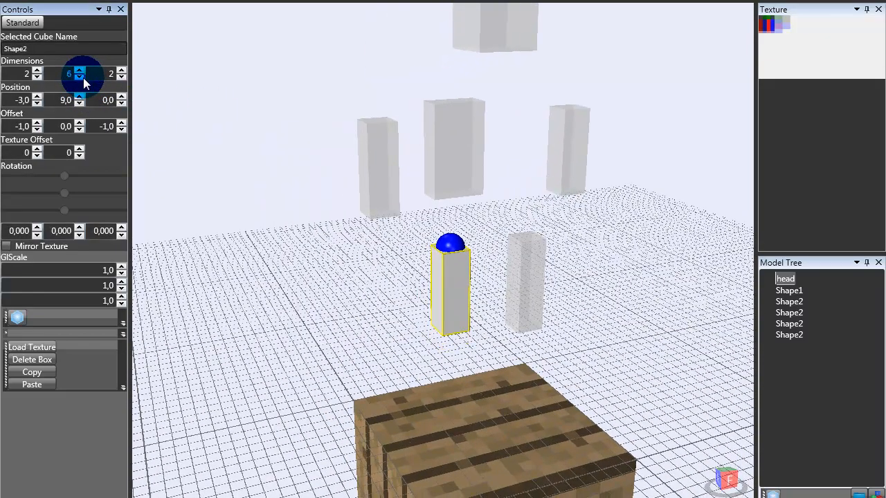
pyautogui.click(82, 100)
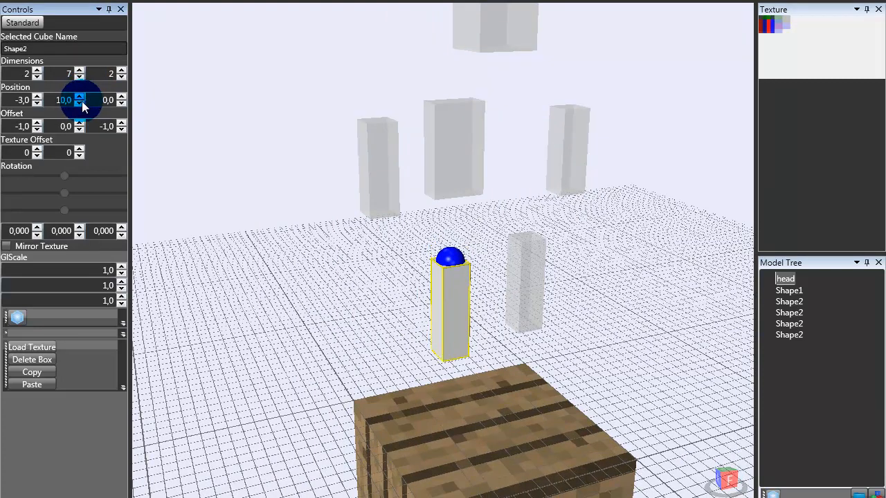
pyautogui.click(81, 97)
pyautogui.click(80, 97)
pyautogui.click(80, 98)
pyautogui.click(81, 98)
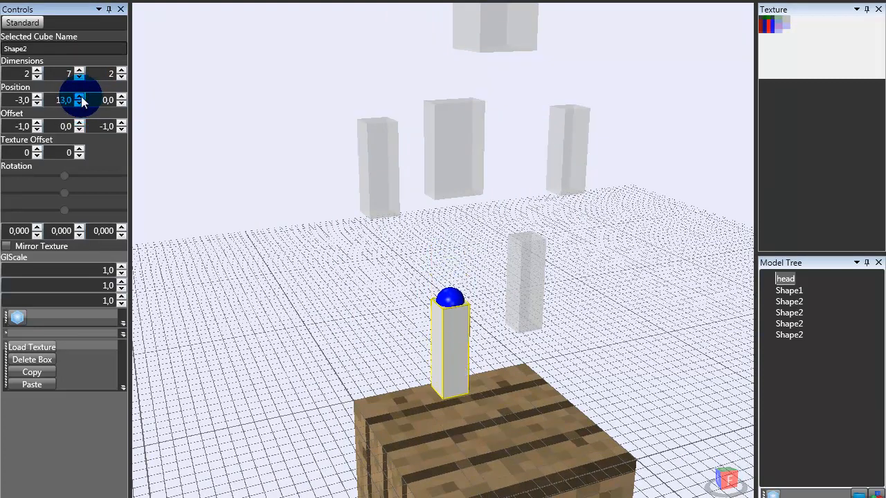
pyautogui.click(80, 98)
pyautogui.click(80, 98)
pyautogui.click(80, 98)
pyautogui.click(80, 98)
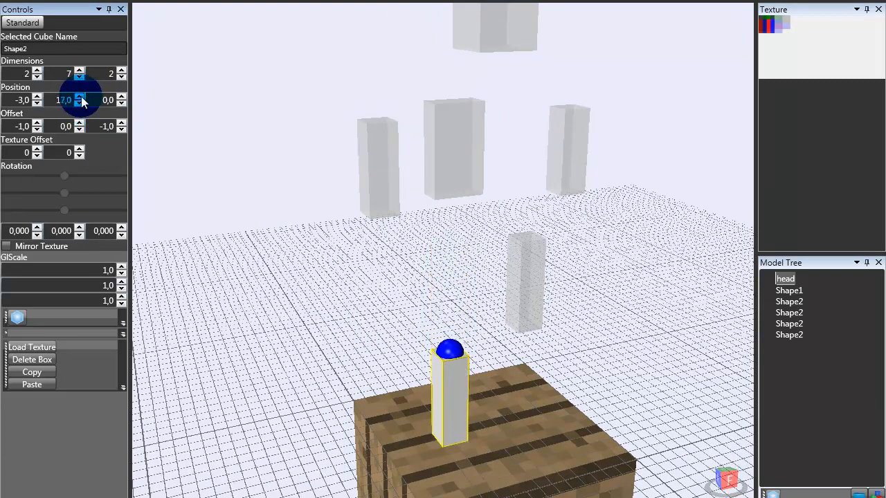
pyautogui.click(81, 98)
pyautogui.click(82, 104)
pyautogui.click(338, 394)
pyautogui.moveTo(338, 396); pyautogui.dragTo(329, 381, button='right')
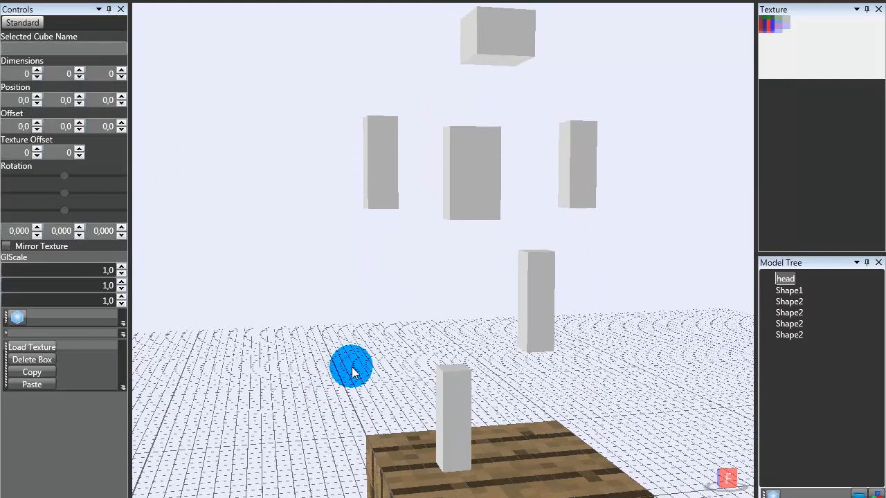
# Lower the leg at sideways position 3 to a vertical position of 17 and deselect it.
pyautogui.click(554, 338)
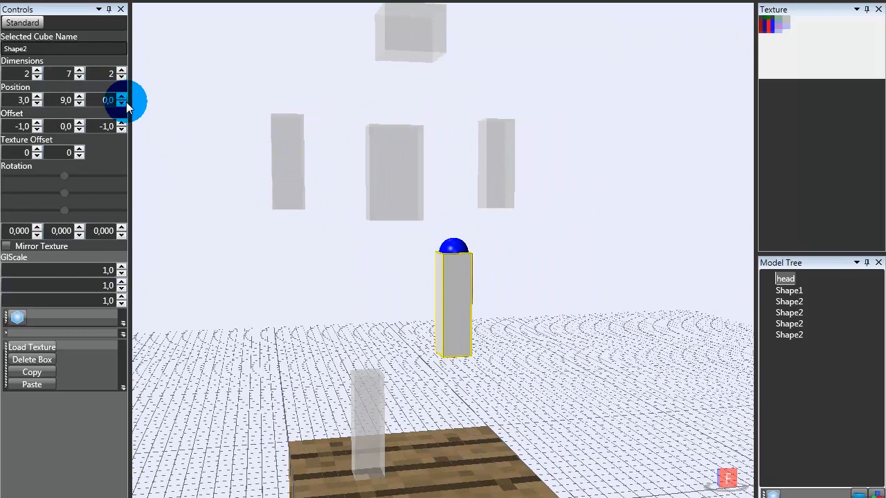
pyautogui.click(80, 98)
pyautogui.click(80, 98)
pyautogui.click(80, 98)
pyautogui.click(80, 98)
pyautogui.click(80, 98)
pyautogui.click(80, 99)
pyautogui.click(80, 98)
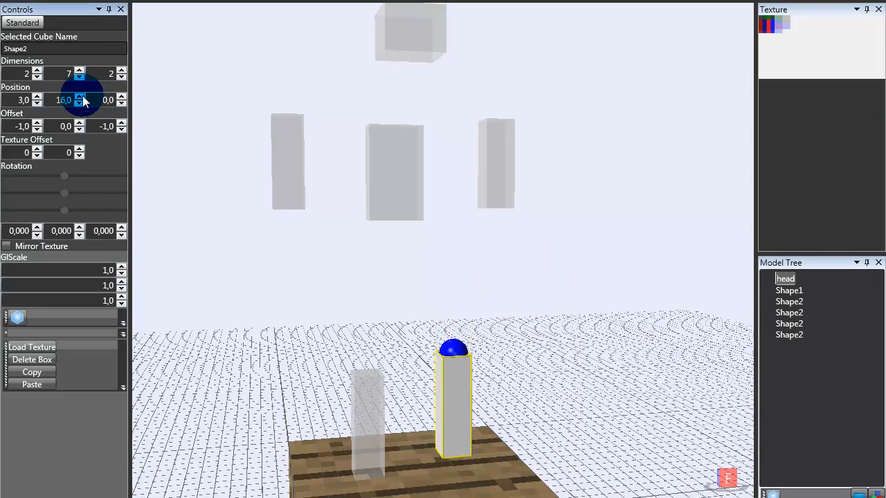
pyautogui.click(79, 97)
pyautogui.click(80, 97)
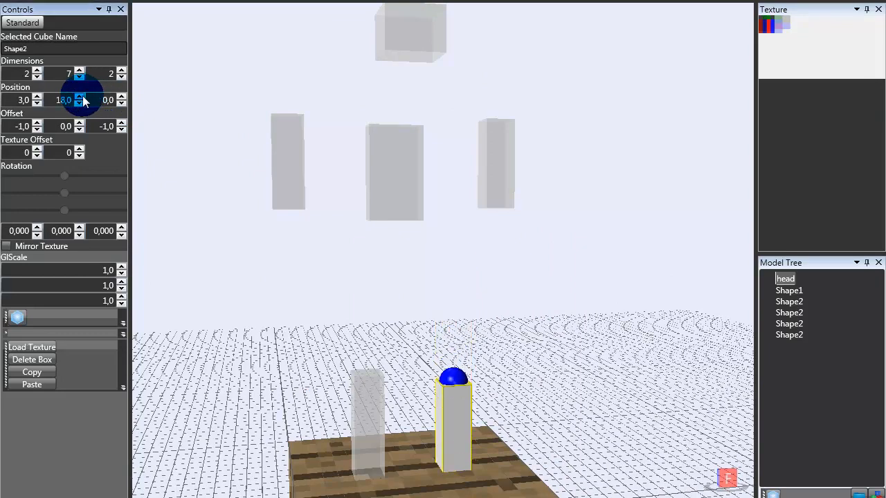
pyautogui.click(82, 105)
pyautogui.click(180, 202)
pyautogui.moveTo(238, 265); pyautogui.dragTo(218, 265, button='right')
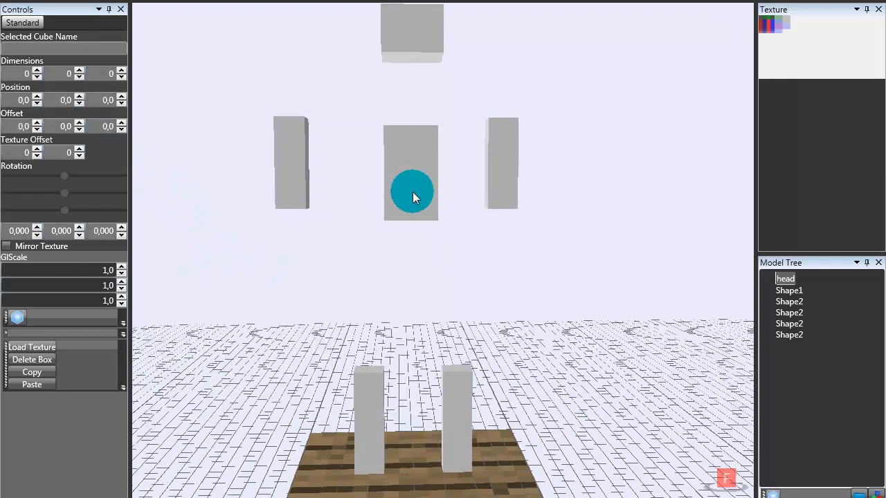
# Select the body box and set its depth to 1 and its width to 6.
pyautogui.click(416, 188)
pyautogui.doubleClick(415, 188)
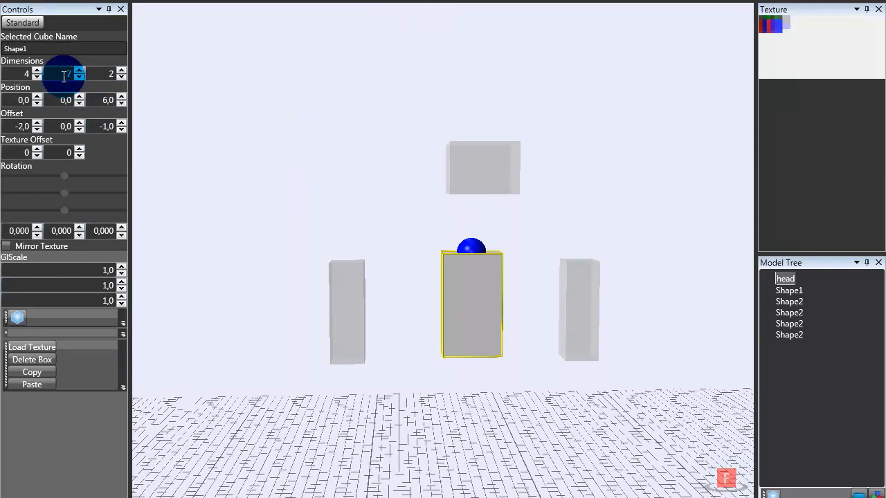
pyautogui.click(122, 74)
pyautogui.click(121, 72)
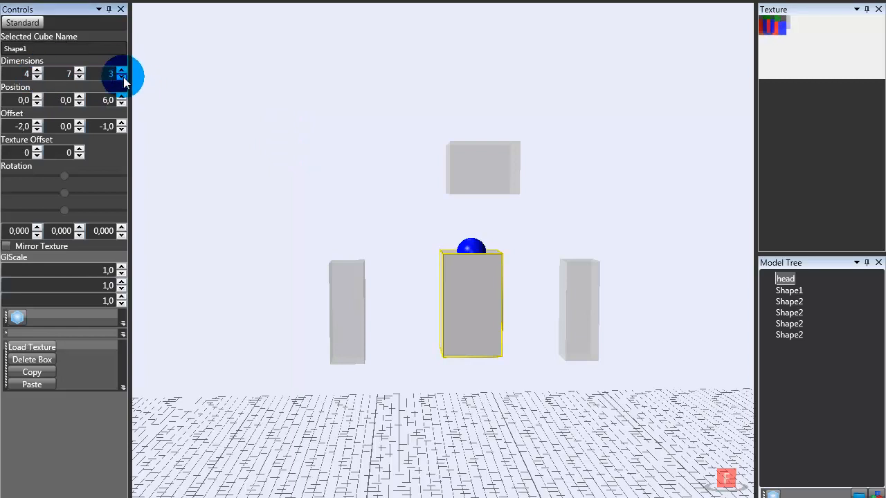
pyautogui.doubleClick(122, 77)
pyautogui.click(38, 72)
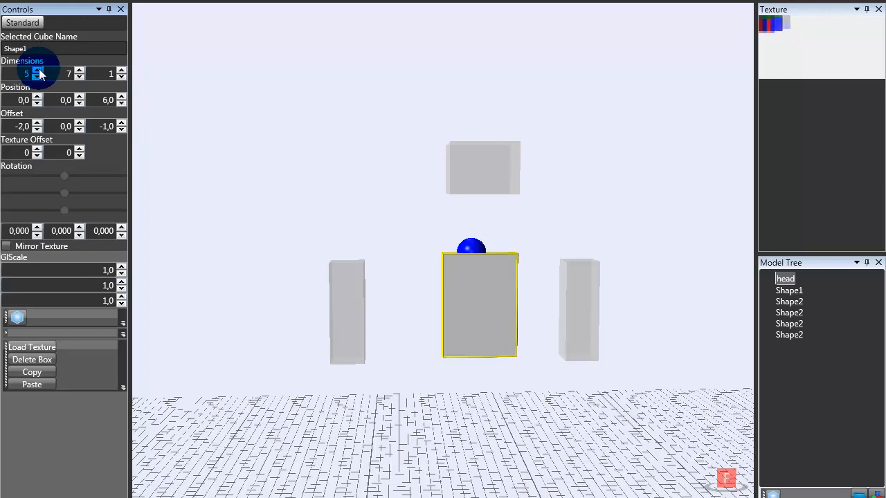
pyautogui.click(38, 72)
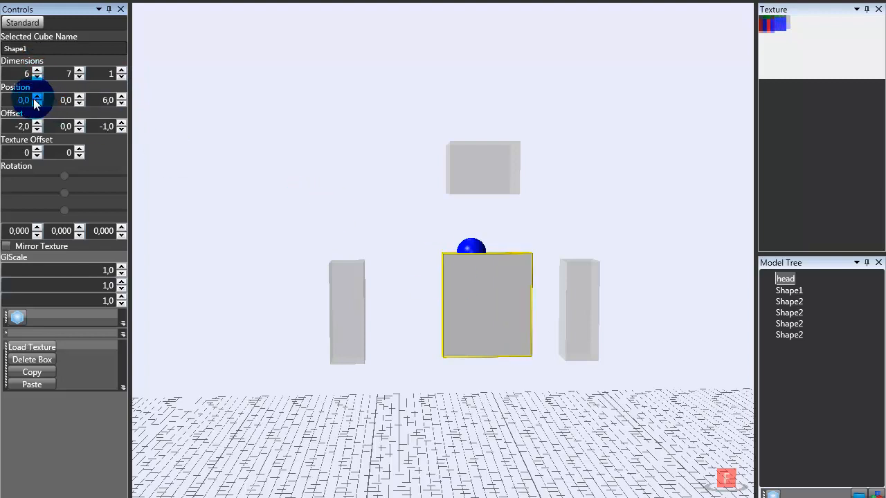
# Set the body's sideways offset to -3 to center it on its rotation point.
pyautogui.click(37, 124)
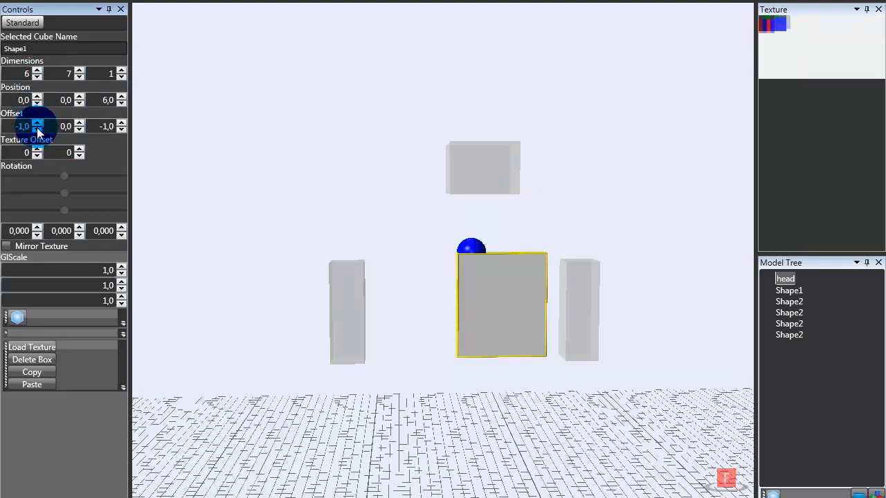
pyautogui.click(37, 128)
pyautogui.click(40, 130)
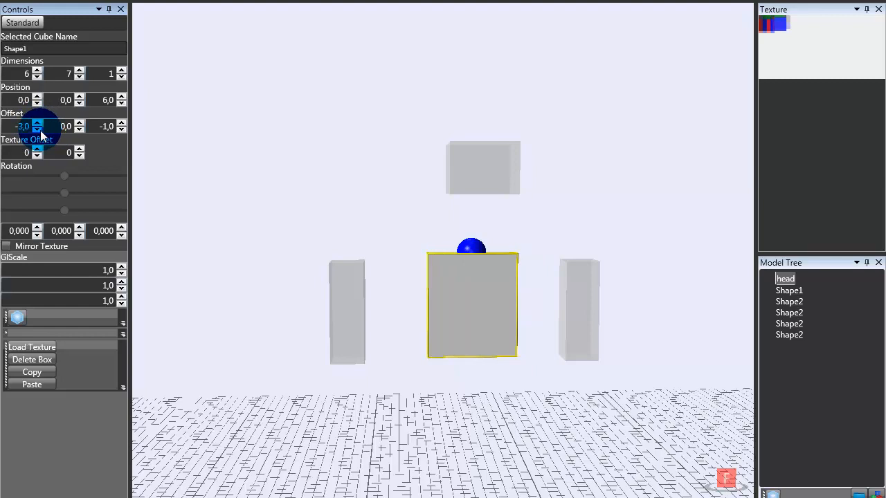
# Set the body's depth to 2 and deselect it.
pyautogui.moveTo(284, 225); pyautogui.dragTo(224, 254)
pyautogui.moveTo(224, 253)
pyautogui.mouseDown(button='right')
pyautogui.moveTo(199, 256)
pyautogui.moveTo(231, 253)
pyautogui.mouseUp(button='right')
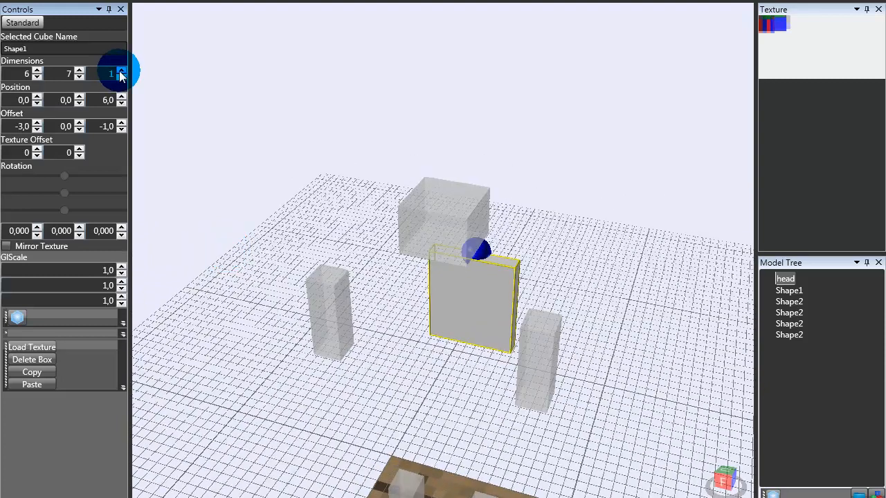
pyautogui.click(121, 70)
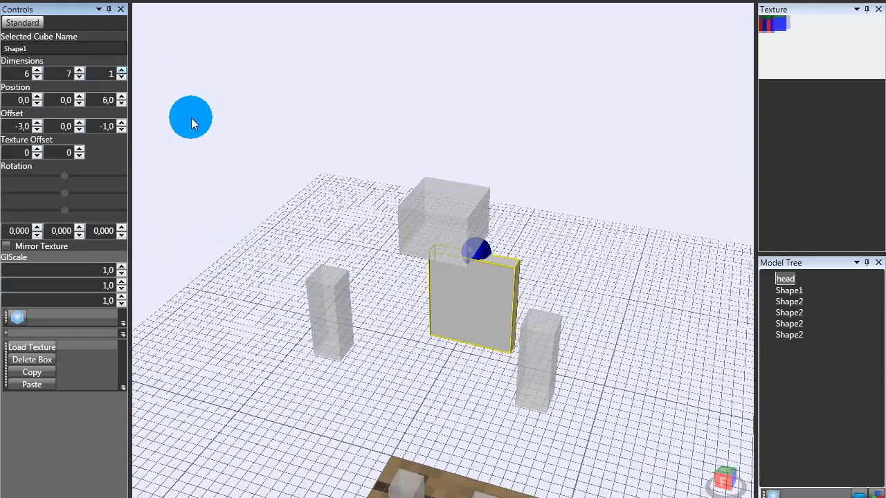
pyautogui.click(265, 205)
pyautogui.moveTo(264, 204); pyautogui.dragTo(344, 311, button='right')
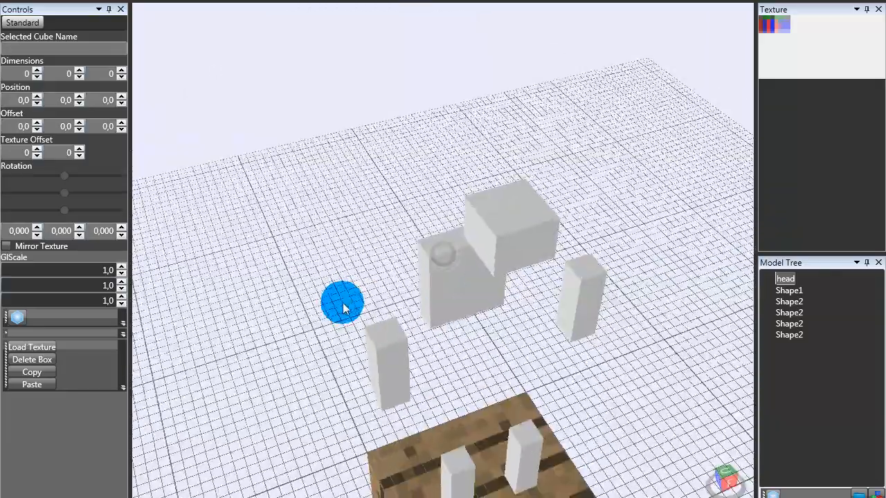
# Select the model's boxes in turn to examine their placement, ending on the body.
pyautogui.click(465, 309)
pyautogui.click(408, 334)
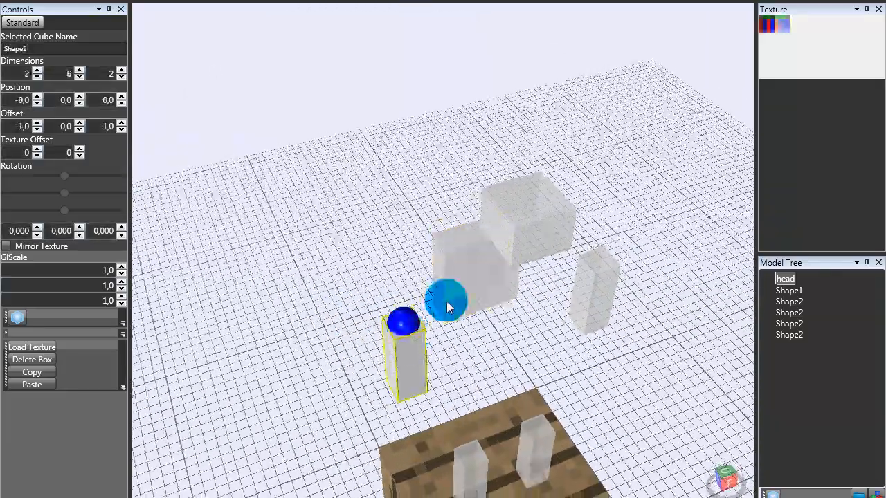
pyautogui.moveTo(409, 335); pyautogui.dragTo(539, 207, button='middle')
pyautogui.click(557, 150)
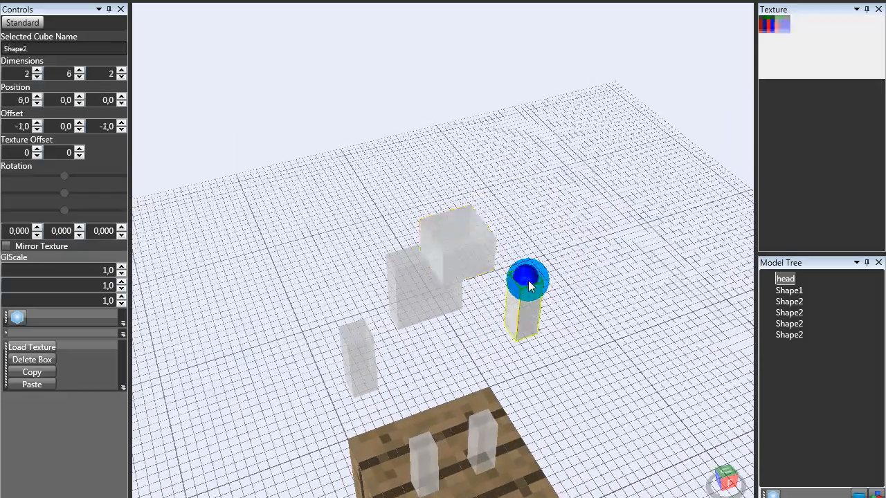
pyautogui.click(528, 281)
pyautogui.click(412, 414)
pyautogui.click(385, 308)
pyautogui.click(456, 41)
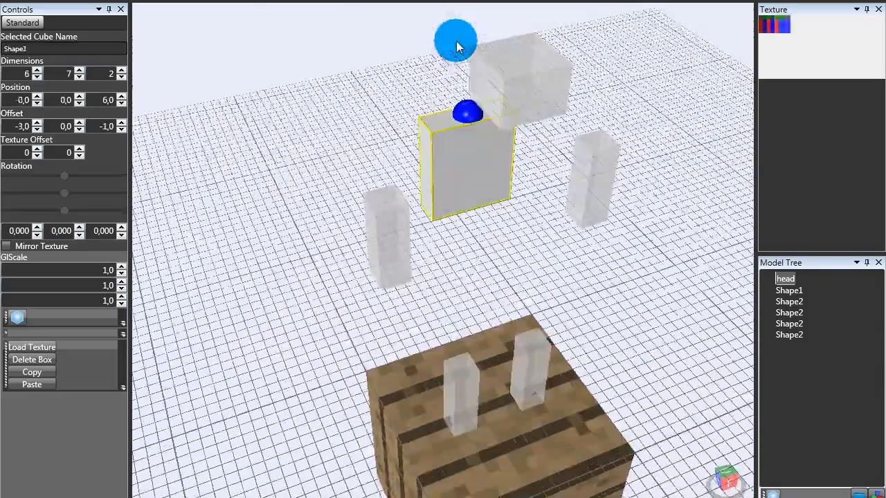
pyautogui.moveTo(323, 238); pyautogui.dragTo(298, 178, button='right')
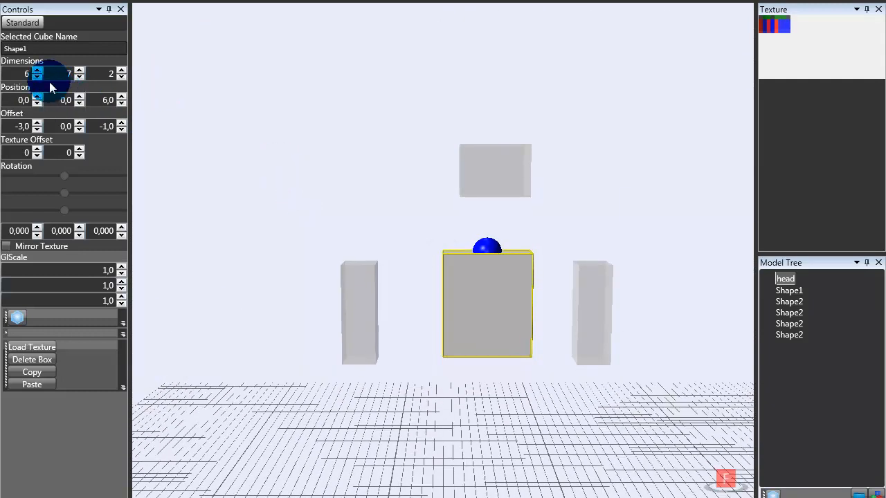
pyautogui.click(38, 103)
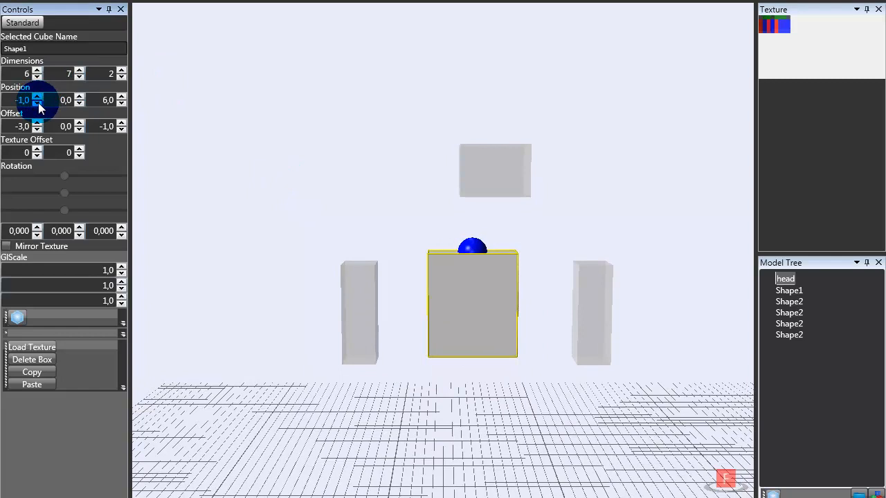
pyautogui.click(38, 98)
pyautogui.click(78, 102)
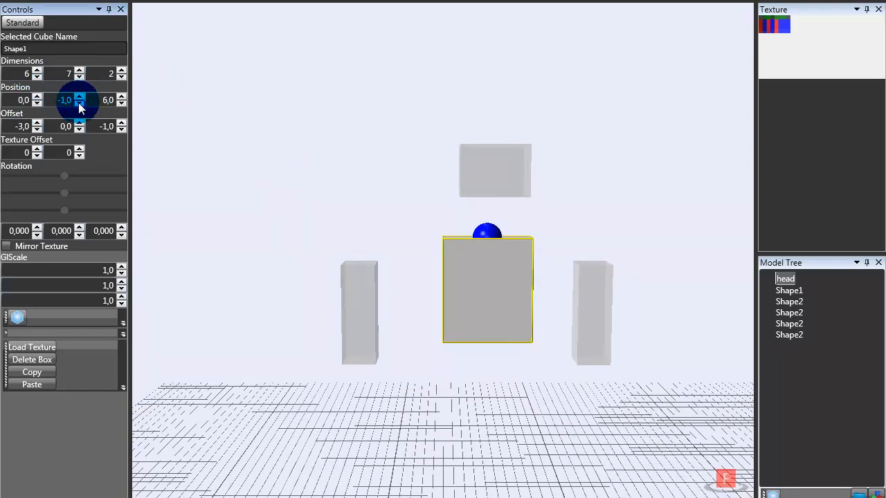
pyautogui.click(78, 103)
pyautogui.click(78, 102)
pyautogui.click(78, 103)
# Lower the body to a vertical position of 7 and check its distance from the legs.
pyautogui.click(79, 99)
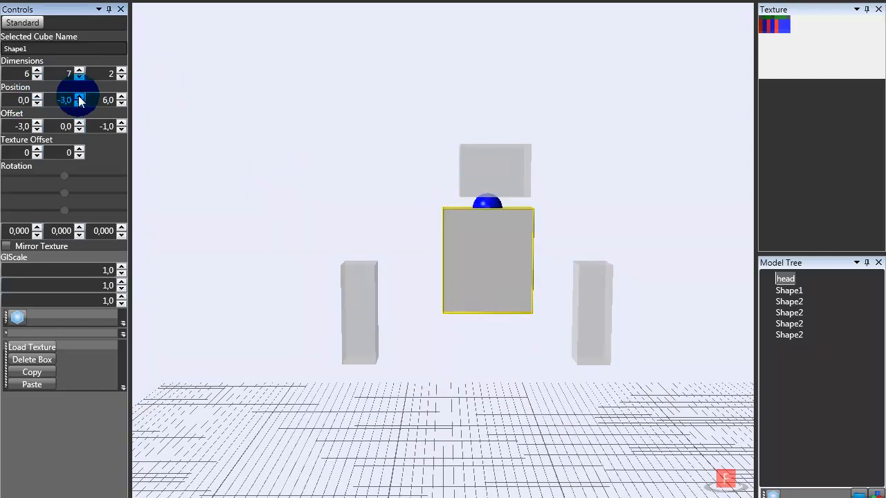
pyautogui.click(79, 99)
pyautogui.click(79, 99)
pyautogui.click(79, 99)
pyautogui.click(79, 99)
pyautogui.click(79, 99)
pyautogui.click(79, 99)
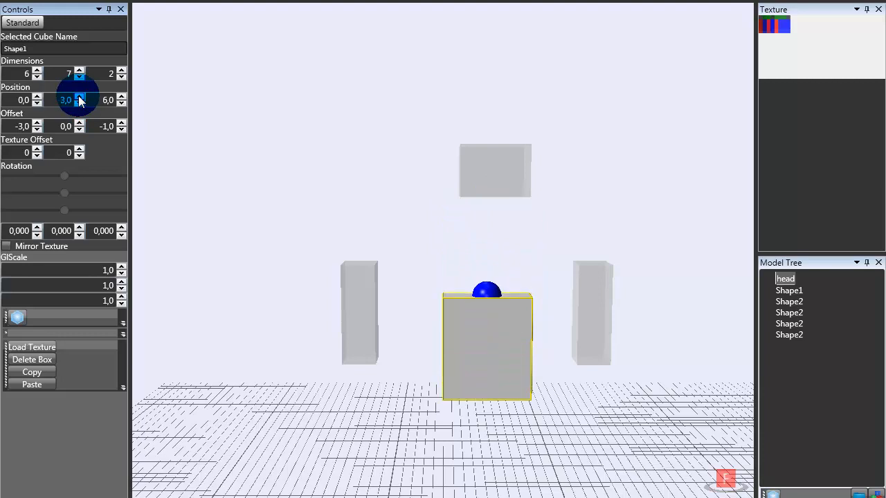
pyautogui.click(79, 98)
pyautogui.click(79, 98)
pyautogui.click(79, 98)
pyautogui.click(79, 98)
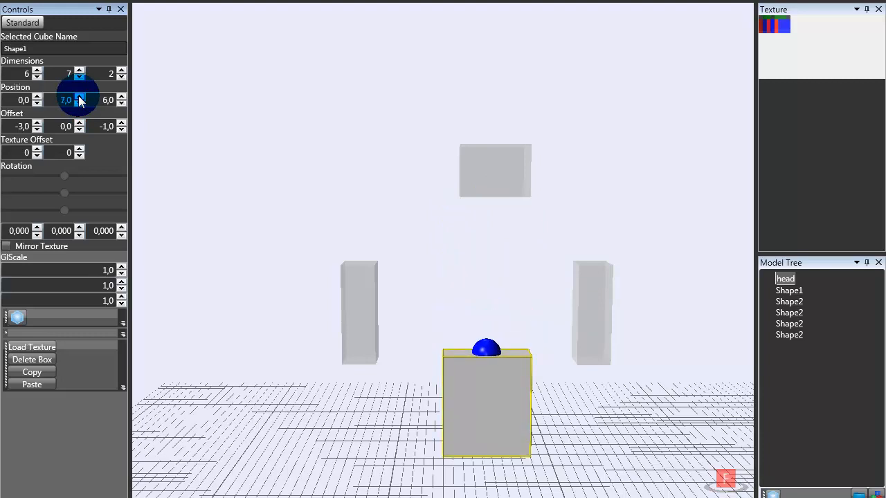
pyautogui.hotkey('shift', 'Up')
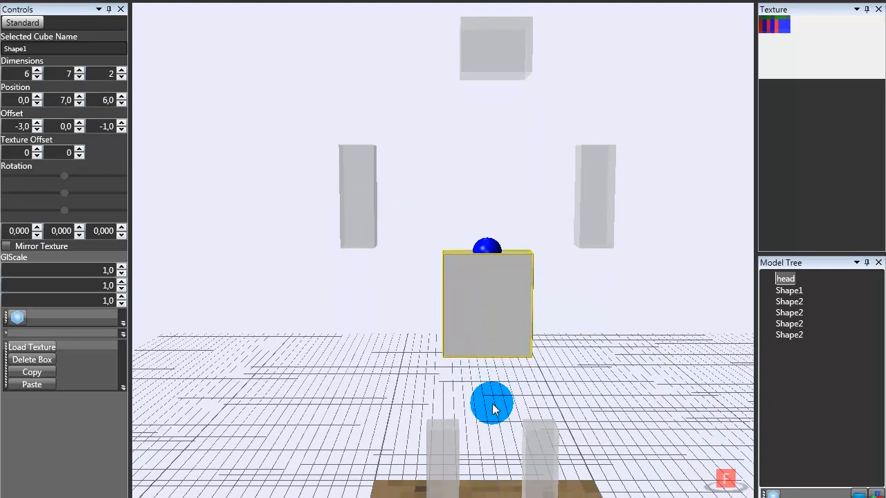
# Lower the body further to a vertical position of 10, down to the tops of the legs.
pyautogui.click(84, 102)
pyautogui.click(81, 99)
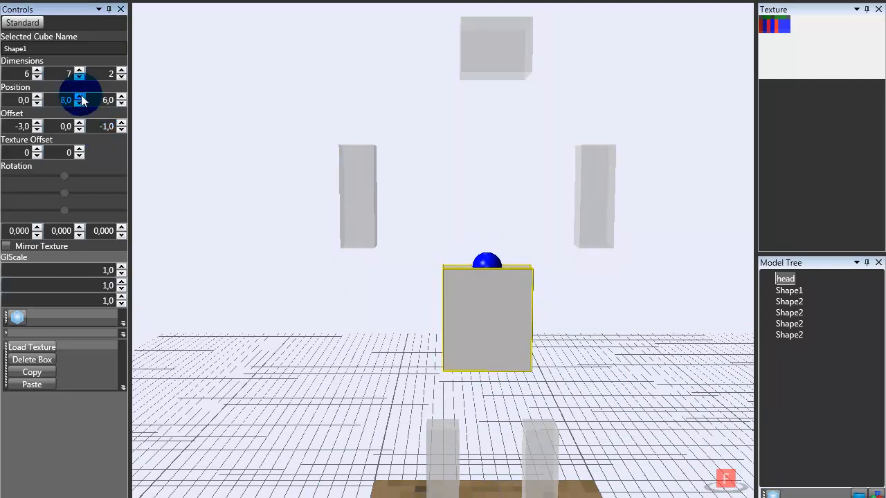
pyautogui.click(81, 99)
pyautogui.click(536, 349)
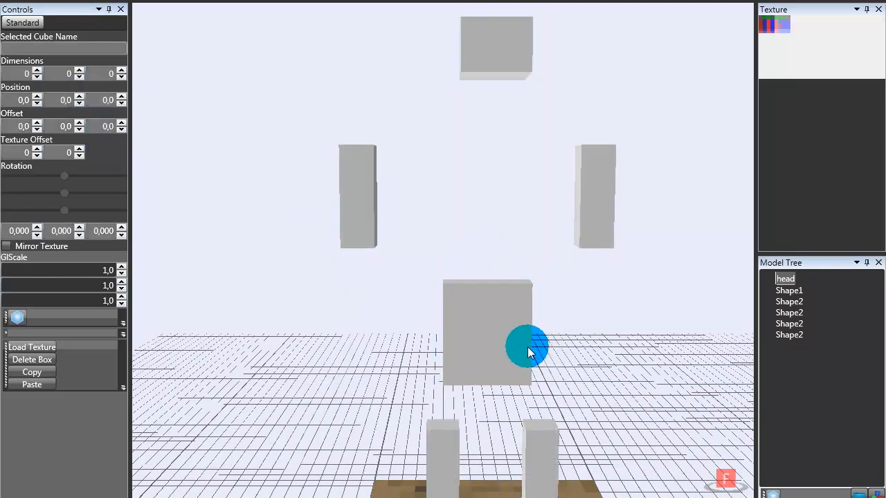
pyautogui.click(519, 344)
pyautogui.hotkey('shift', 'Up')
pyautogui.moveTo(519, 344); pyautogui.dragTo(522, 319)
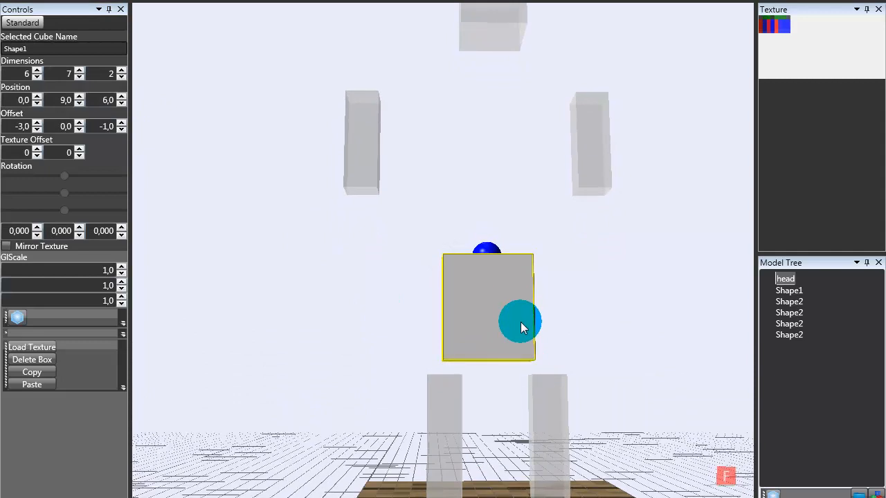
pyautogui.click(96, 98)
pyautogui.click(79, 99)
# Move the two legs inward under the body, to sideways positions -2 and 2.
pyautogui.moveTo(309, 251); pyautogui.dragTo(386, 403)
pyautogui.moveTo(340, 303); pyautogui.dragTo(346, 311)
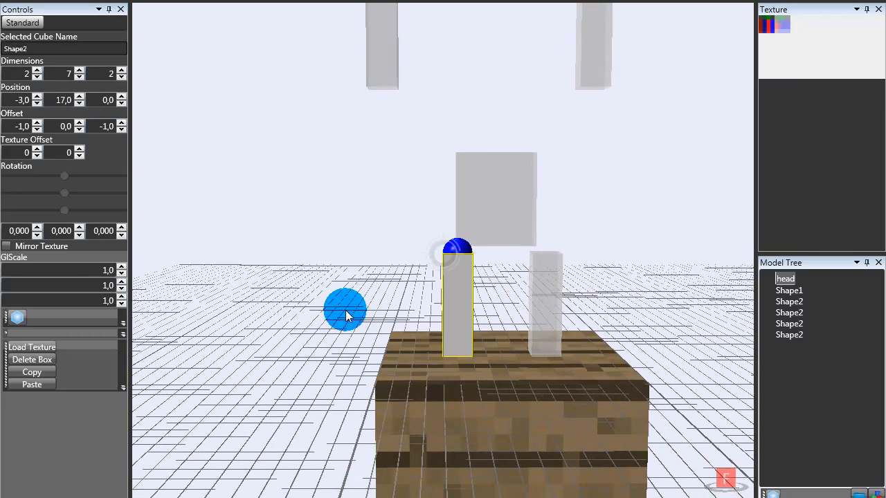
pyautogui.click(39, 103)
pyautogui.click(37, 95)
pyautogui.click(38, 96)
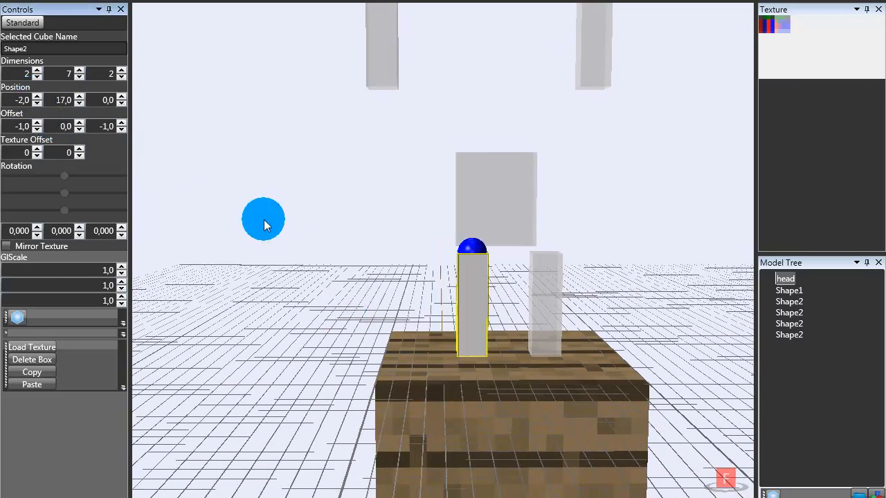
pyautogui.click(554, 294)
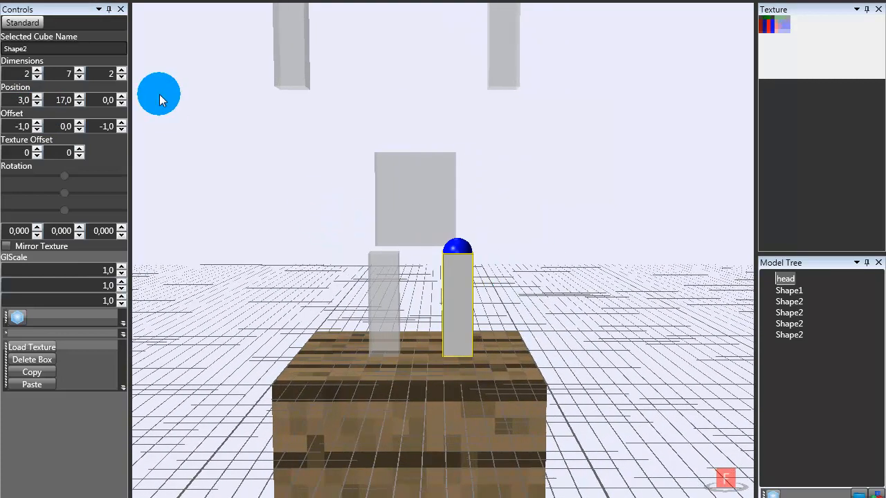
pyautogui.click(38, 103)
# Select the body and move it front-to-back to position 0, in line with the legs, keeping its sideways position at 0.
pyautogui.moveTo(245, 200); pyautogui.dragTo(254, 148)
pyautogui.click(333, 231)
pyautogui.click(82, 72)
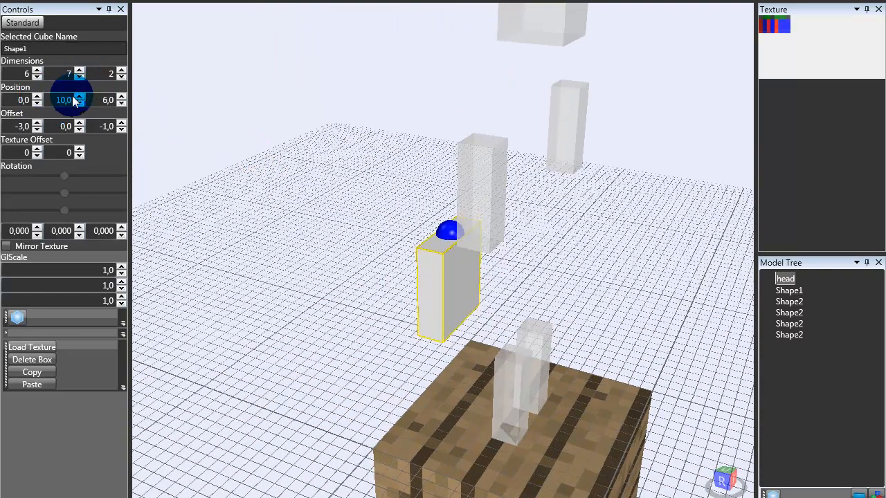
pyautogui.click(38, 99)
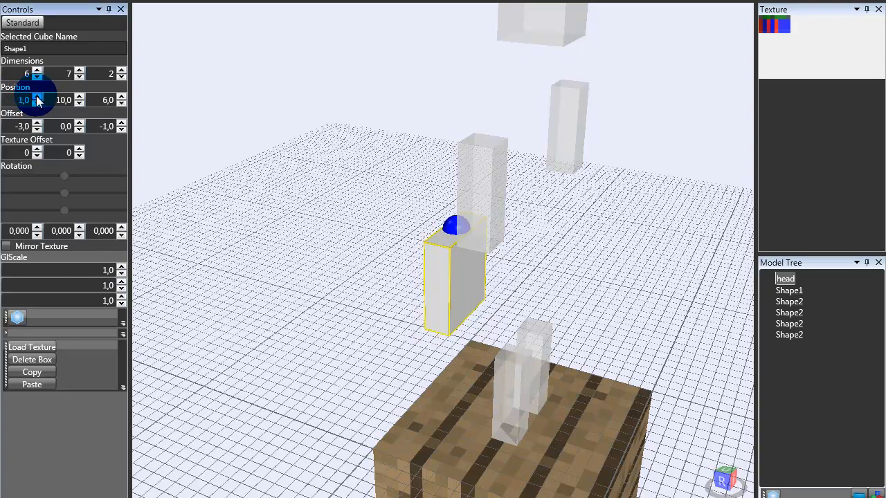
pyautogui.click(37, 103)
pyautogui.click(122, 97)
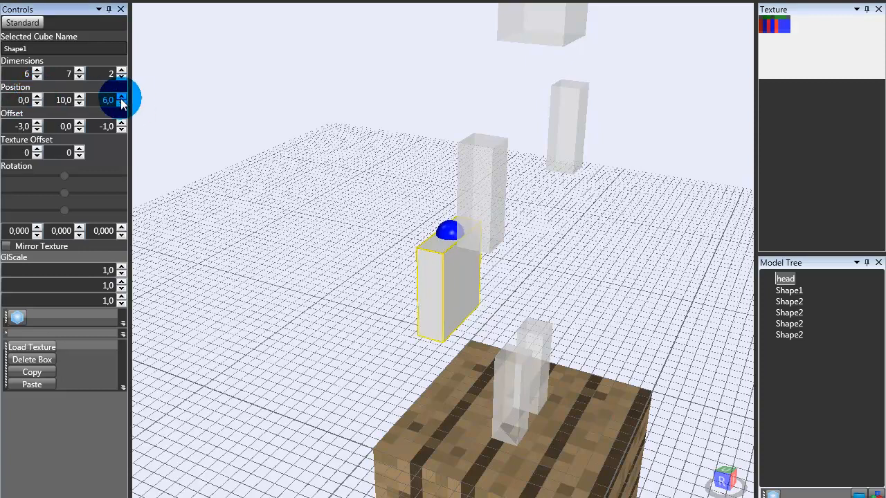
pyautogui.click(121, 103)
pyautogui.click(120, 103)
pyautogui.click(120, 103)
pyautogui.click(121, 103)
pyautogui.click(121, 103)
pyautogui.click(121, 103)
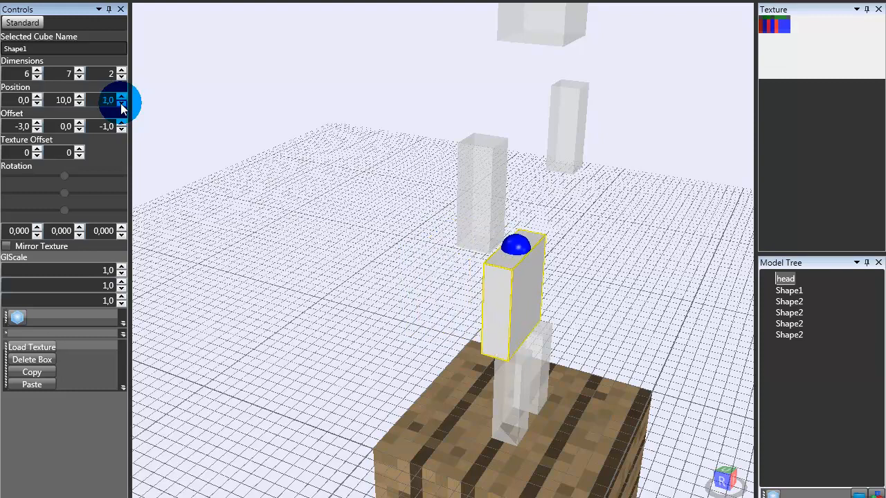
pyautogui.click(122, 104)
pyautogui.moveTo(348, 277); pyautogui.dragTo(265, 288)
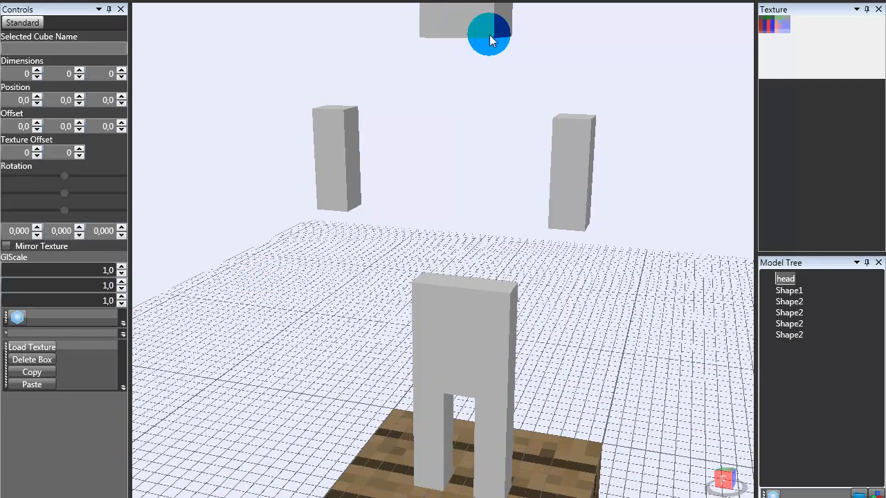
# Select the head and lower it towards the body, to a vertical position of 2.
pyautogui.click(783, 283)
pyautogui.click(471, 10)
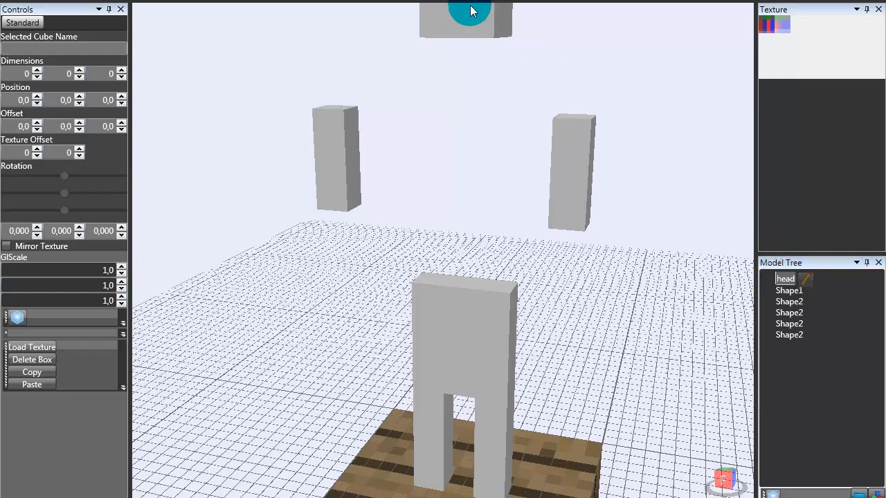
pyautogui.moveTo(463, 29); pyautogui.dragTo(459, 211, button='right')
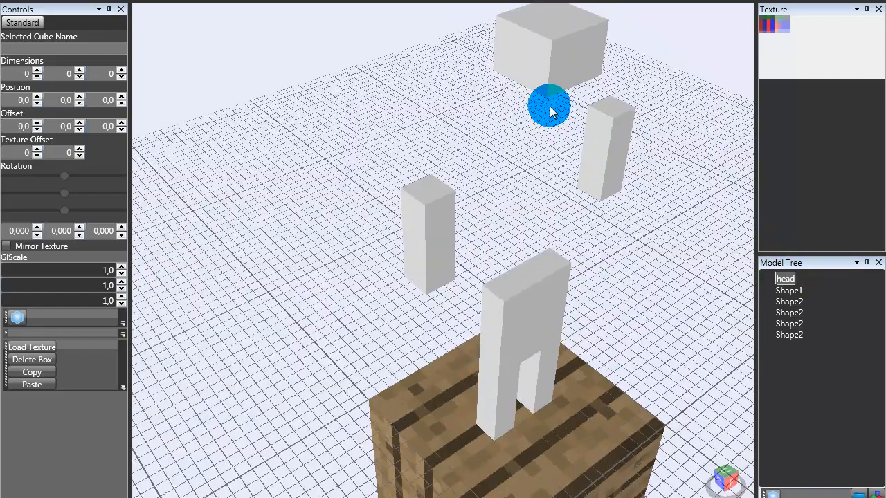
pyautogui.click(540, 62)
pyautogui.click(79, 96)
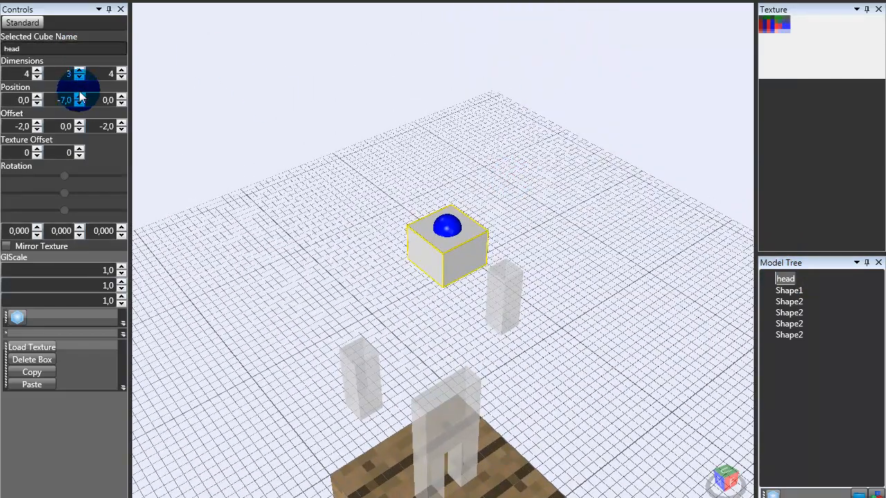
pyautogui.click(79, 97)
pyautogui.click(79, 97)
pyautogui.click(79, 97)
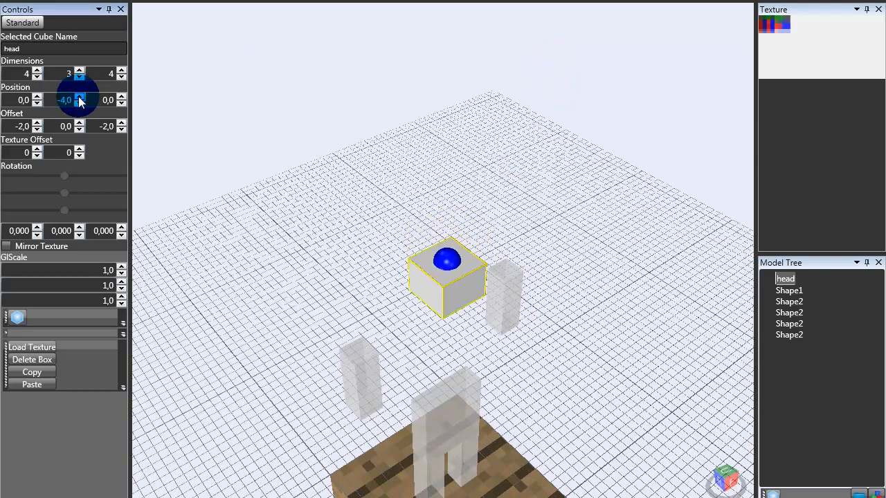
pyautogui.click(79, 97)
pyautogui.click(78, 97)
pyautogui.click(78, 98)
pyautogui.click(79, 97)
pyautogui.click(79, 98)
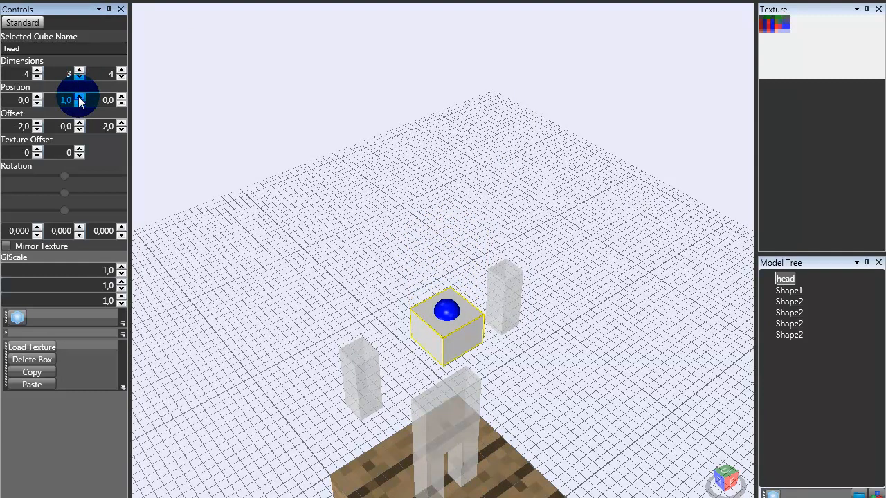
pyautogui.click(79, 98)
pyautogui.moveTo(453, 352); pyautogui.dragTo(443, 333, button='right')
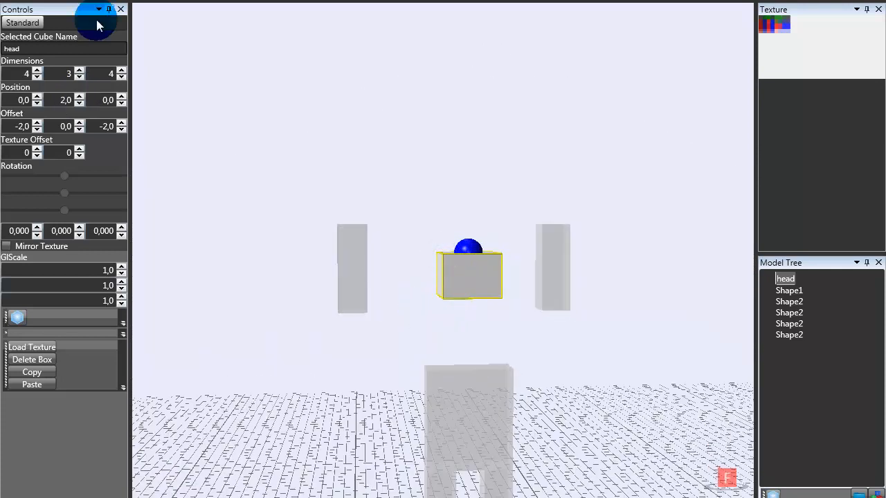
# Lower the head further to a vertical position of 7, down onto the top of the body.
pyautogui.click(90, 101)
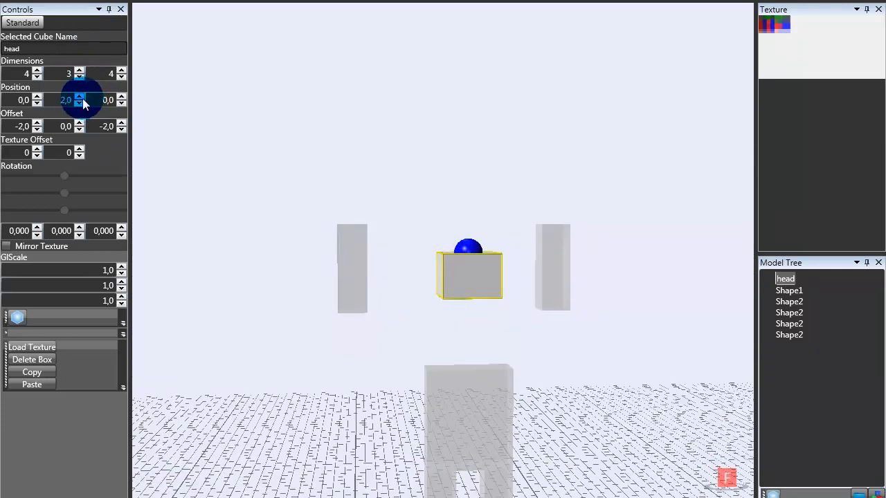
pyautogui.click(82, 99)
pyautogui.click(82, 98)
pyautogui.click(83, 98)
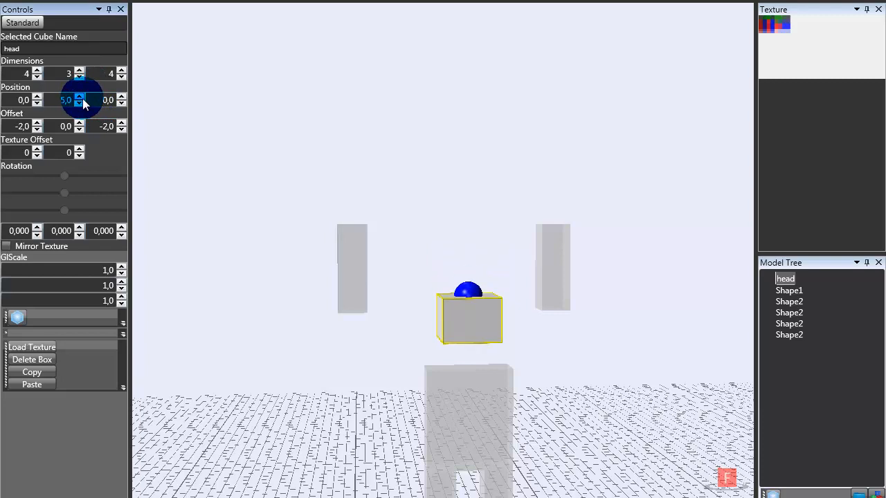
pyautogui.click(82, 98)
pyautogui.click(83, 99)
# Select the arm at sideways position -8 and move it inward to -4, keeping its sideways offset at -1.
pyautogui.moveTo(291, 254); pyautogui.dragTo(335, 272, button='right')
pyautogui.click(351, 267)
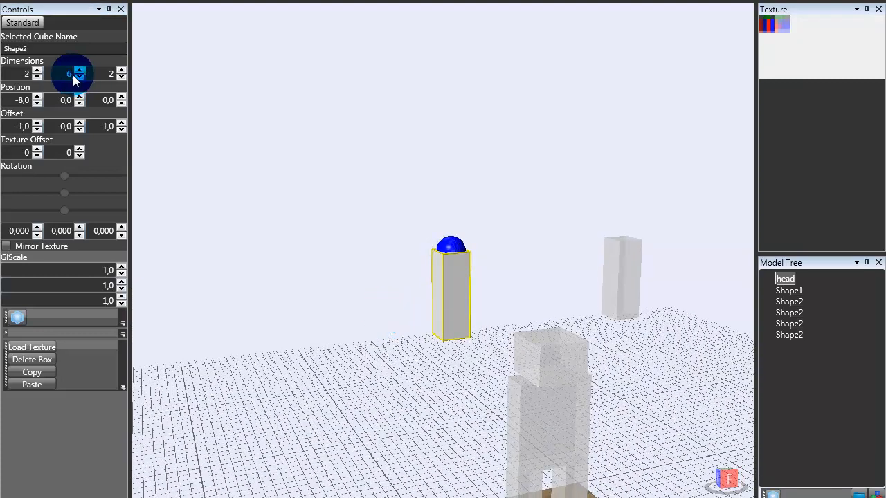
pyautogui.click(38, 123)
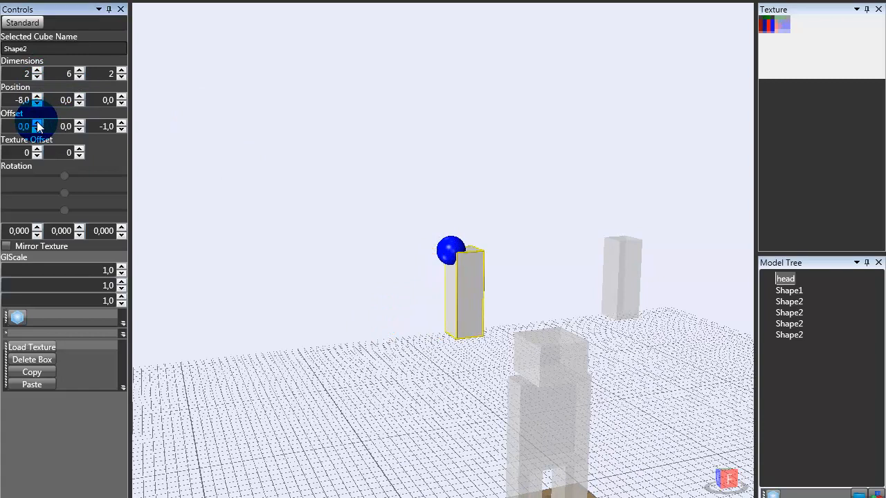
pyautogui.click(38, 129)
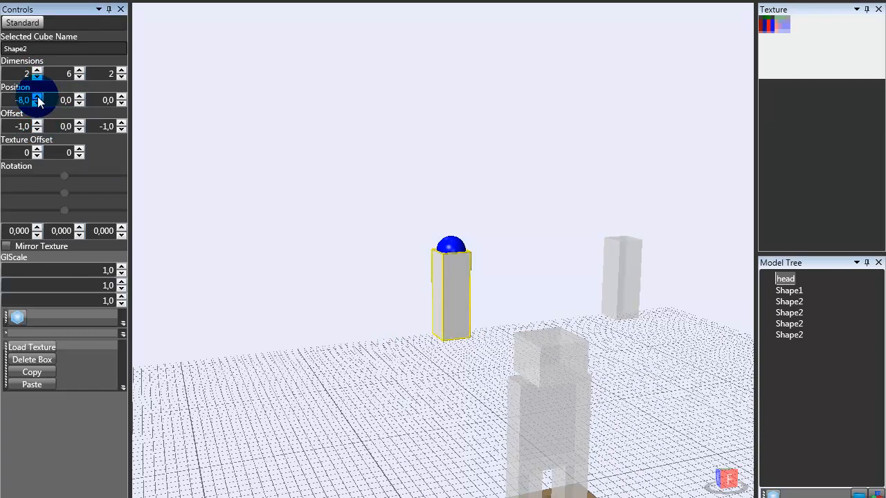
pyautogui.click(37, 97)
pyautogui.click(38, 97)
pyautogui.click(38, 96)
pyautogui.moveTo(302, 270); pyautogui.dragTo(287, 268, button='right')
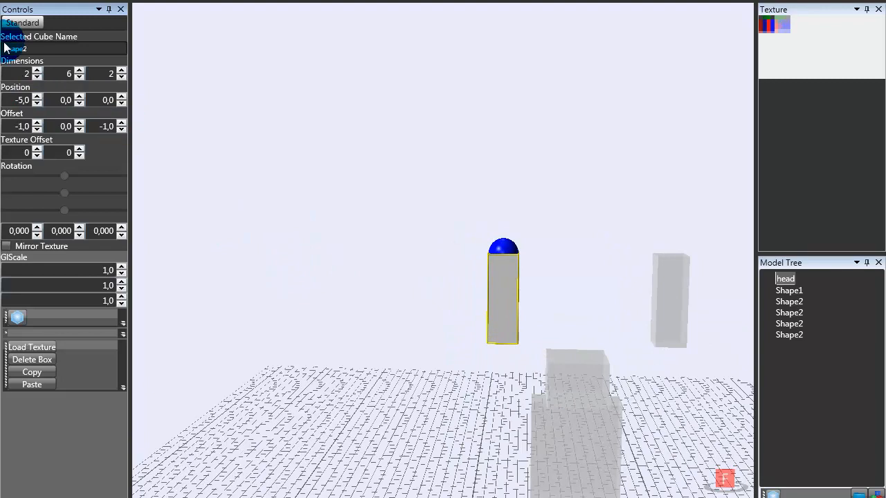
pyautogui.click(38, 97)
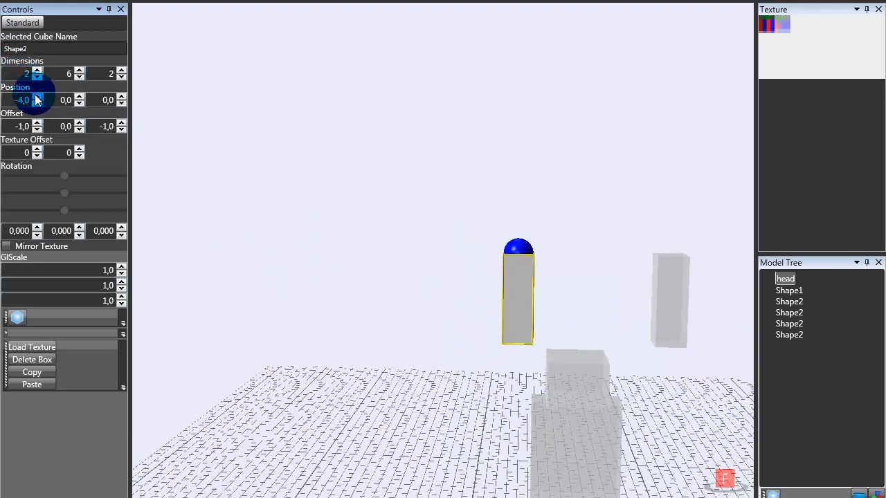
# Lower this arm to a vertical position of 10, level with the top of the body.
pyautogui.click(80, 98)
pyautogui.click(81, 97)
pyautogui.click(81, 98)
pyautogui.click(81, 98)
pyautogui.click(80, 98)
pyautogui.click(80, 97)
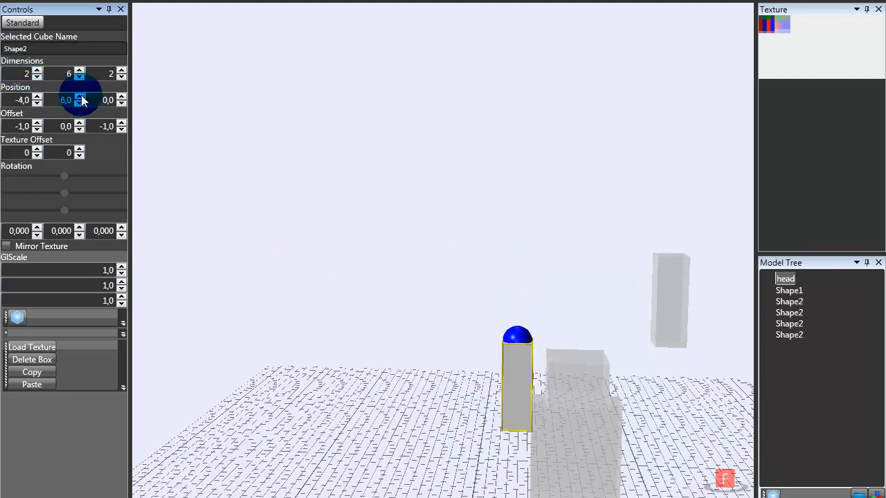
pyautogui.click(80, 98)
pyautogui.click(80, 98)
pyautogui.click(81, 97)
pyautogui.click(81, 97)
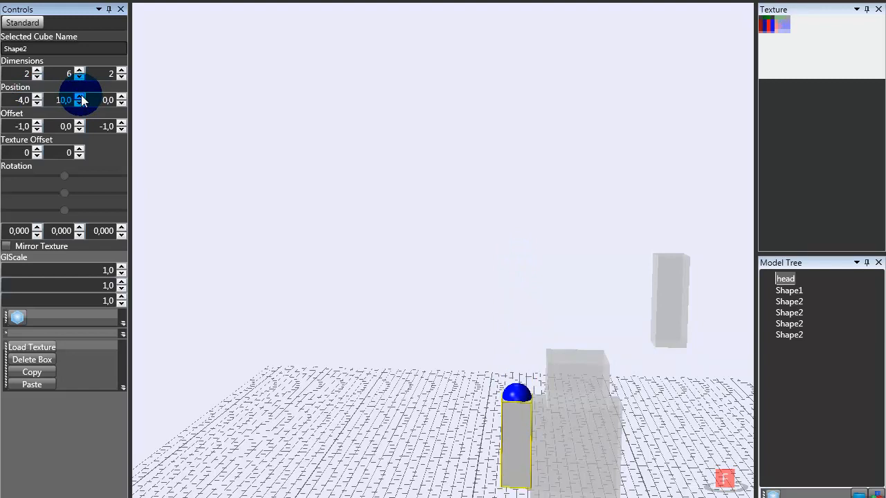
pyautogui.click(80, 97)
pyautogui.moveTo(321, 237); pyautogui.dragTo(409, 270)
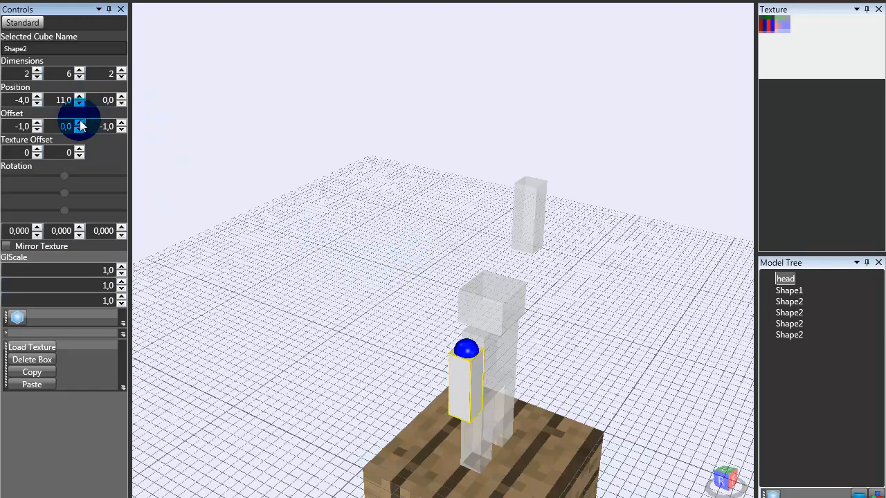
pyautogui.click(79, 103)
# Select the other arm and lower it to a vertical position of 10 as well.
pyautogui.click(539, 216)
pyautogui.moveTo(497, 324); pyautogui.dragTo(384, 264)
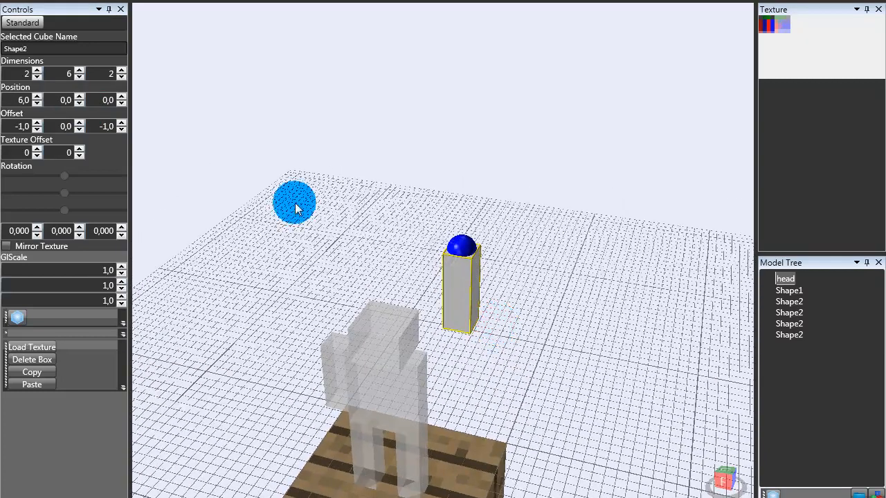
pyautogui.click(80, 98)
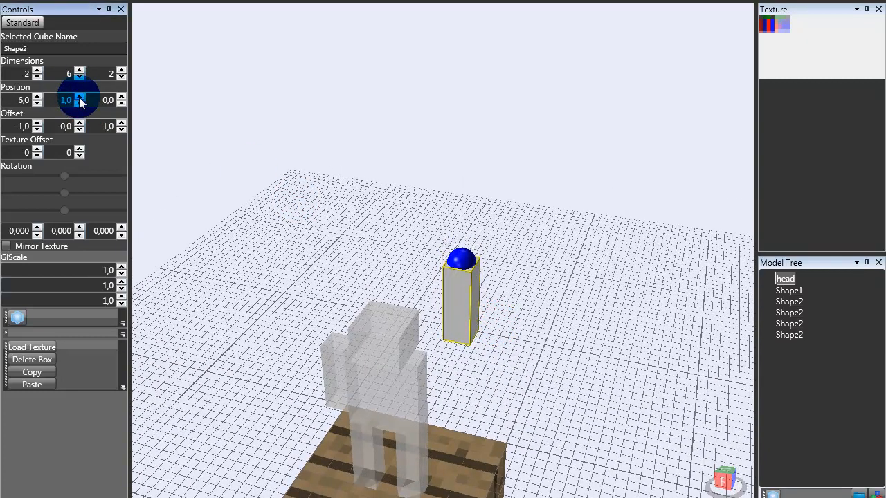
pyautogui.click(80, 97)
pyautogui.click(79, 97)
pyautogui.click(80, 98)
pyautogui.moveTo(211, 232); pyautogui.dragTo(246, 200, button='right')
pyautogui.click(79, 97)
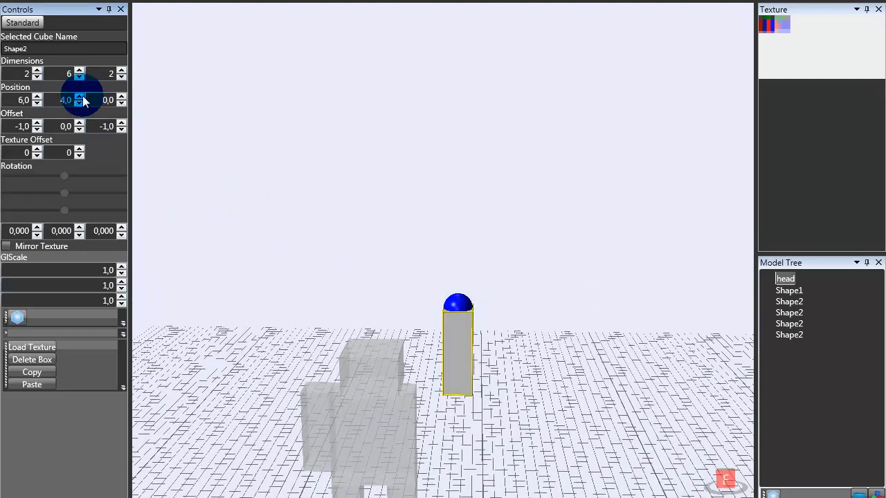
pyautogui.click(80, 97)
pyautogui.click(80, 98)
pyautogui.click(80, 97)
pyautogui.click(80, 97)
pyautogui.click(80, 97)
pyautogui.moveTo(290, 197); pyautogui.dragTo(295, 188, button='right')
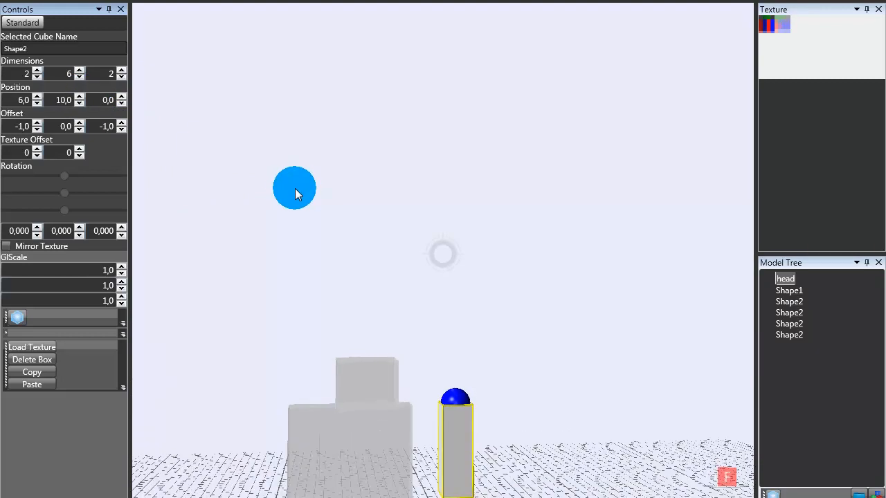
# Move the second arm inward to sideways position 4, against the side of the body.
pyautogui.click(37, 97)
pyautogui.click(36, 103)
pyautogui.click(36, 104)
pyautogui.click(36, 103)
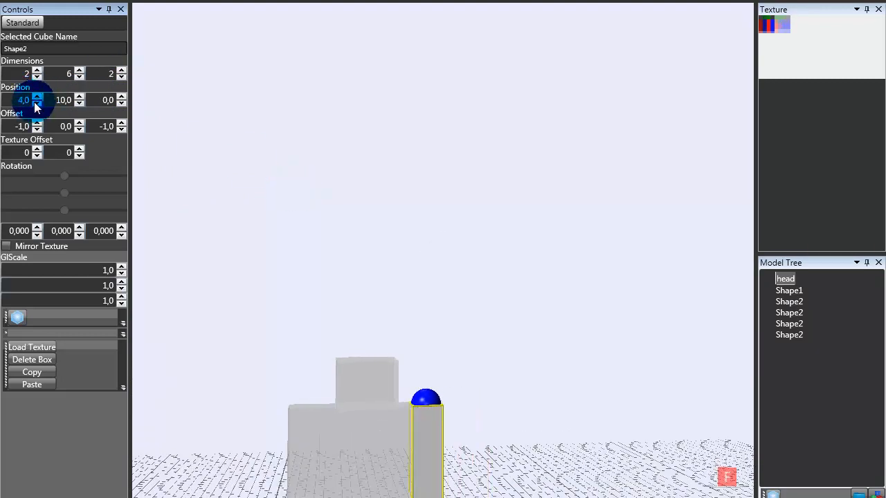
pyautogui.click(194, 225)
pyautogui.moveTo(339, 336); pyautogui.dragTo(313, 374, button='right')
# Select the body box and rename it as torso in the model tree.
pyautogui.click(384, 423)
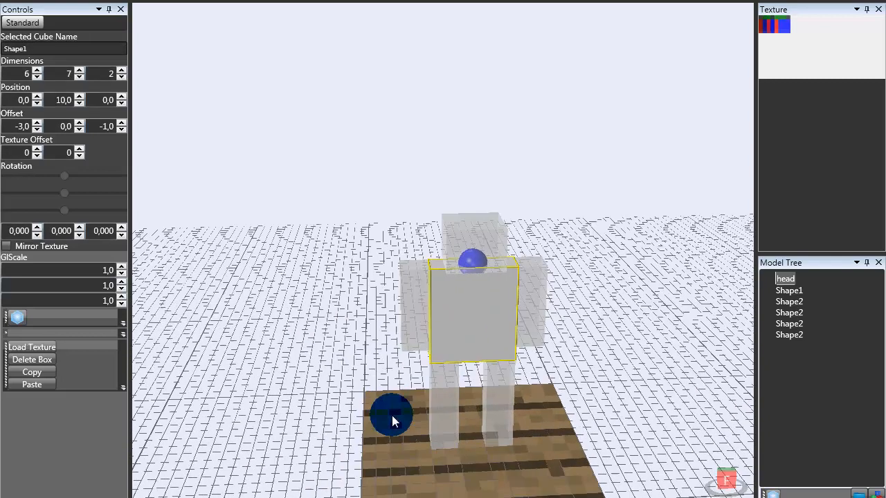
pyautogui.click(786, 292)
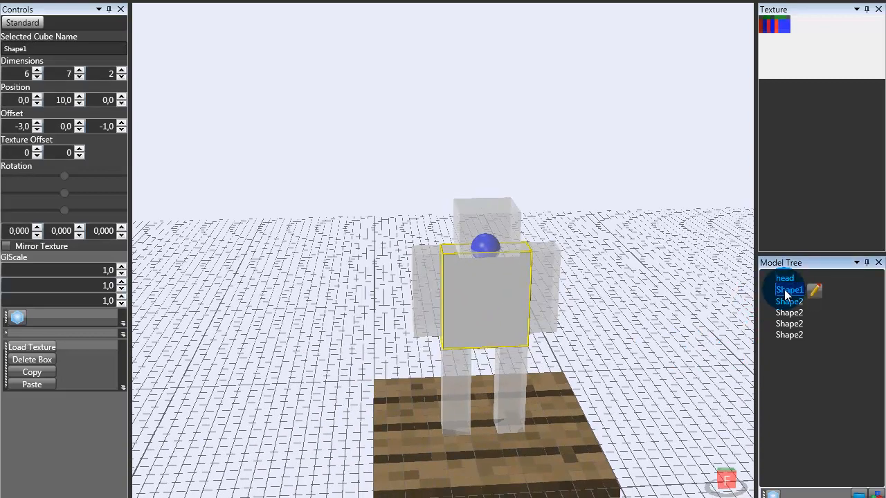
pyautogui.click(815, 291)
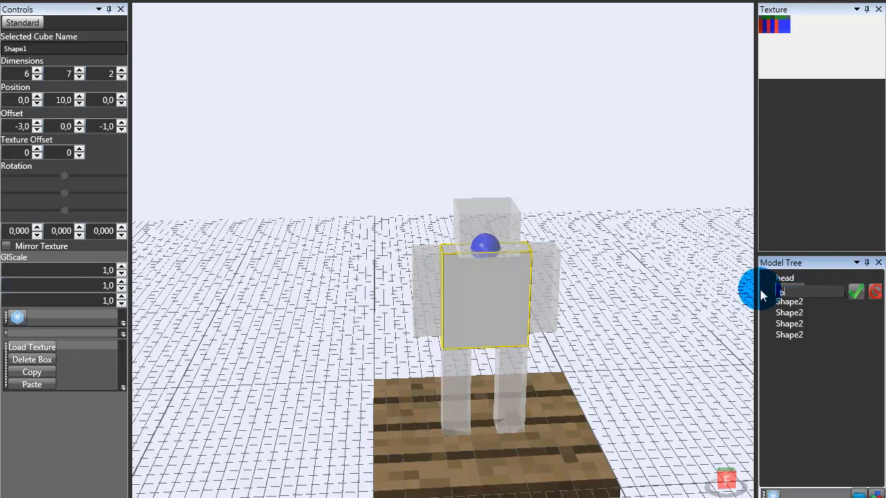
pyautogui.write('torso')
pyautogui.click(856, 291)
# Rename the arm at sideways position -4 as rightarm.
pyautogui.click(795, 301)
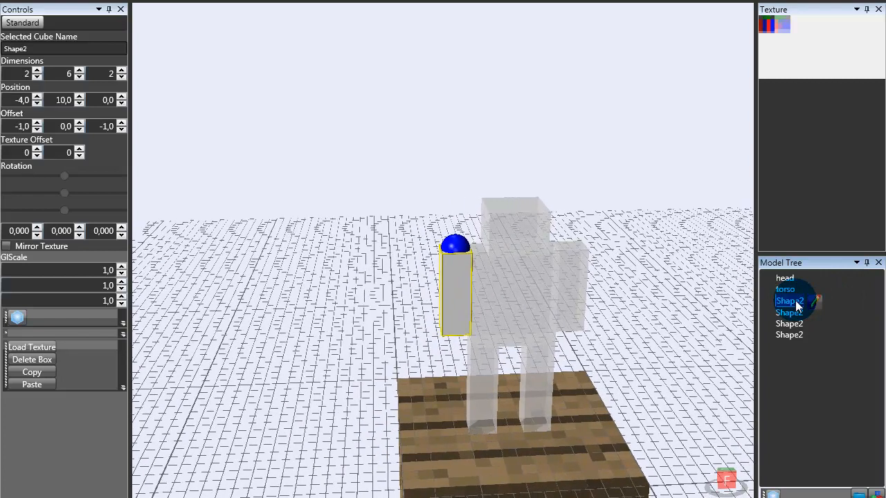
pyautogui.click(803, 302)
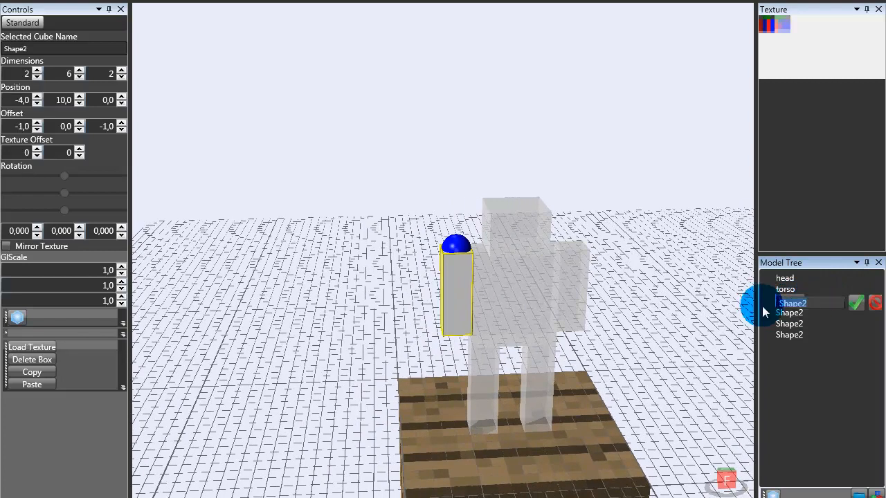
pyautogui.write('rightarm')
pyautogui.click(856, 303)
# Rename the arm at sideways position 4 as leftarm.
pyautogui.click(805, 315)
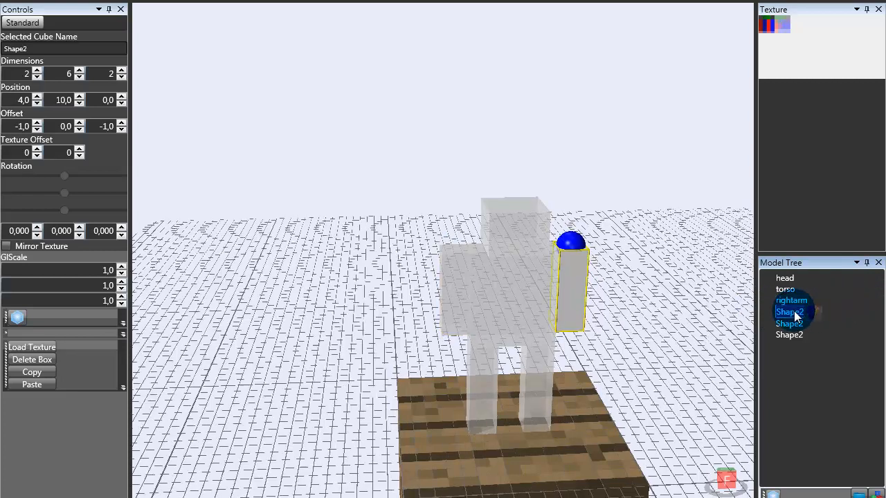
pyautogui.click(815, 313)
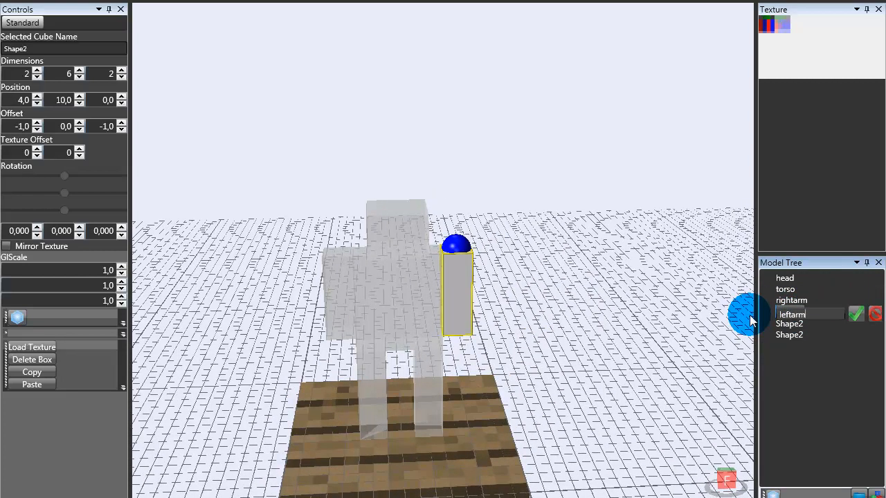
pyautogui.write('leftarm')
pyautogui.click(857, 315)
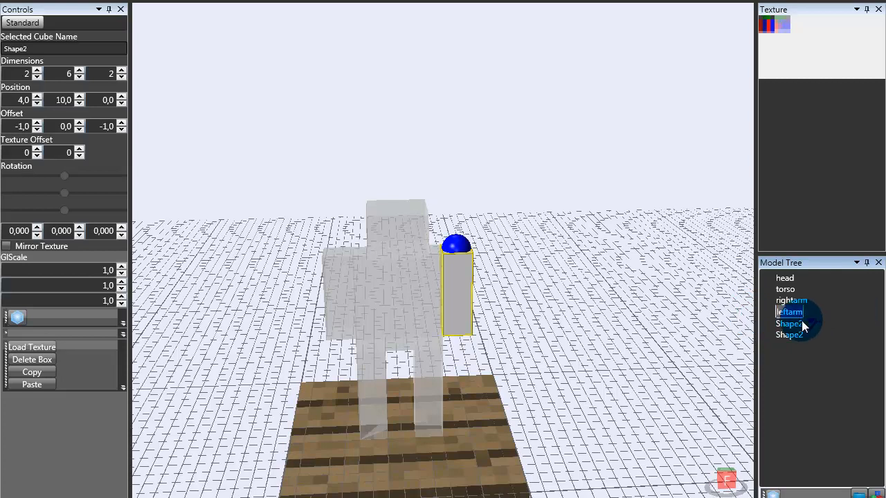
# Rename the leg at sideways position 2 as leftleg.
pyautogui.click(801, 321)
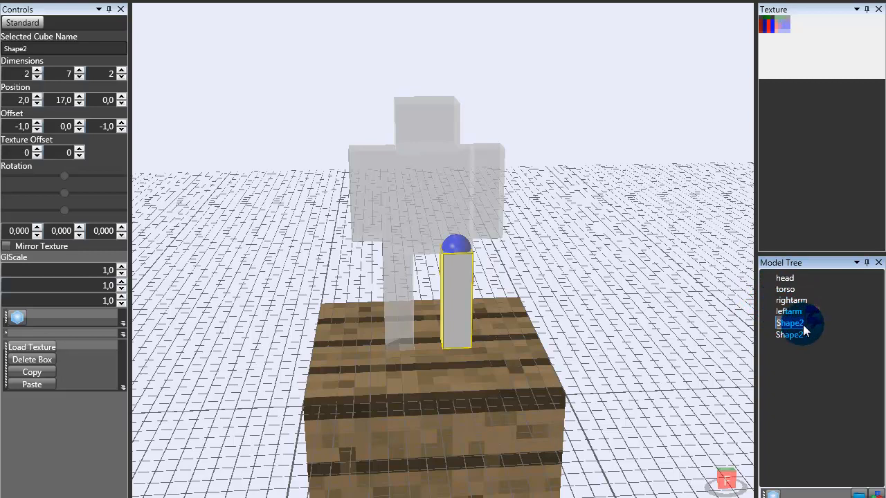
pyautogui.doubleClick(809, 322)
pyautogui.moveTo(806, 324); pyautogui.dragTo(767, 330)
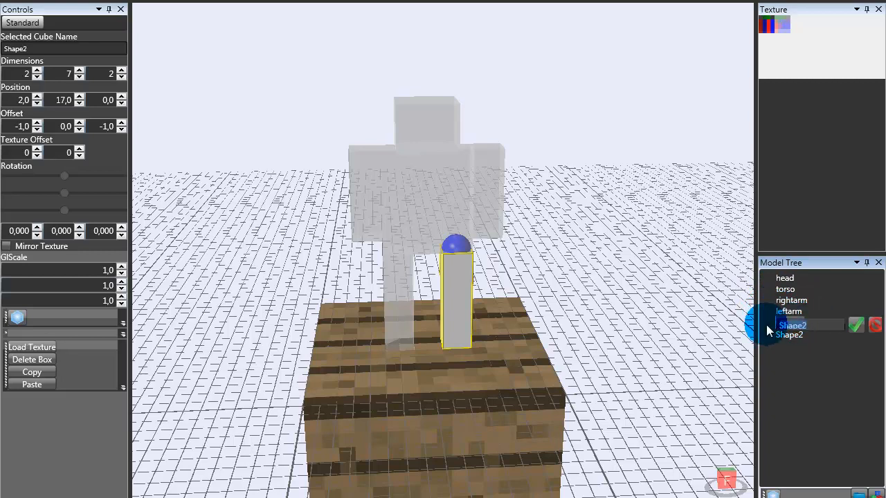
pyautogui.press('BackSpace')
pyautogui.write('jambe')
pyautogui.press('BackSpace')
pyautogui.press('BackSpace')
pyautogui.press('BackSpace')
pyautogui.press('BackSpace')
pyautogui.press('BackSpace')
pyautogui.click(856, 325)
# Rename the leg at sideways position -2 as rightleg.
pyautogui.click(794, 337)
pyautogui.click(794, 337)
pyautogui.write('rightleg')
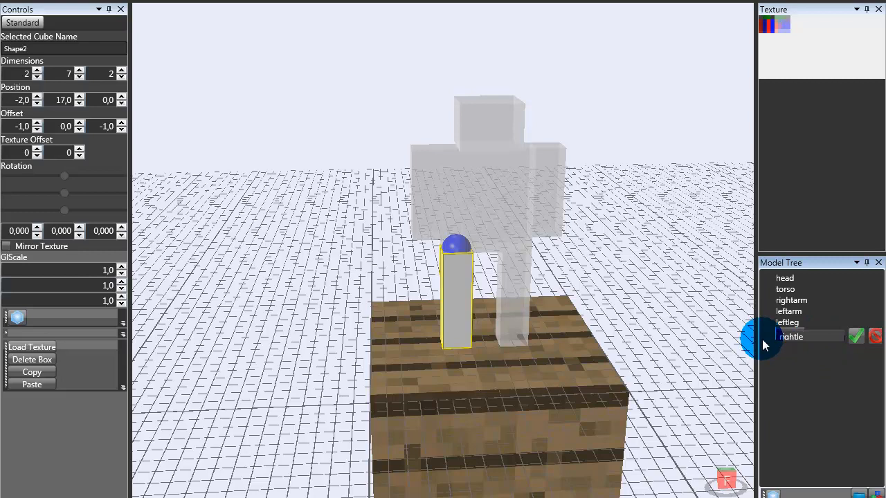
pyautogui.click(855, 337)
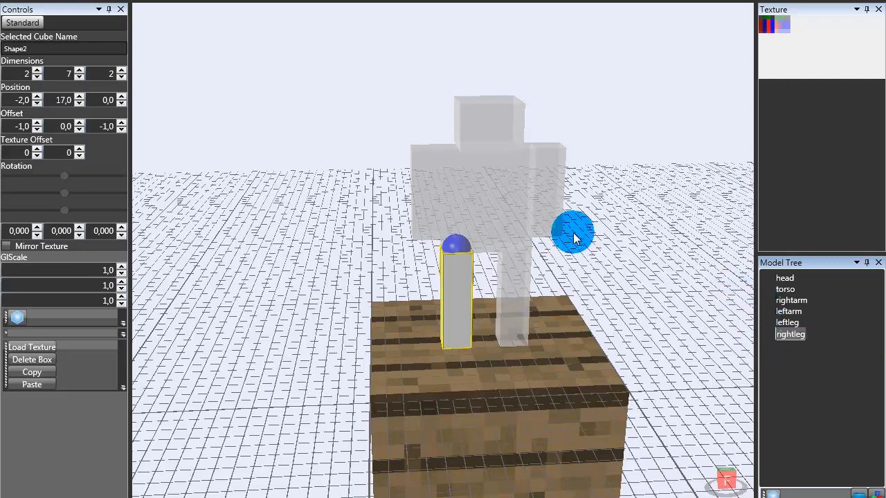
# Add a new box to the model.
pyautogui.moveTo(648, 251); pyautogui.dragTo(659, 260, button='right')
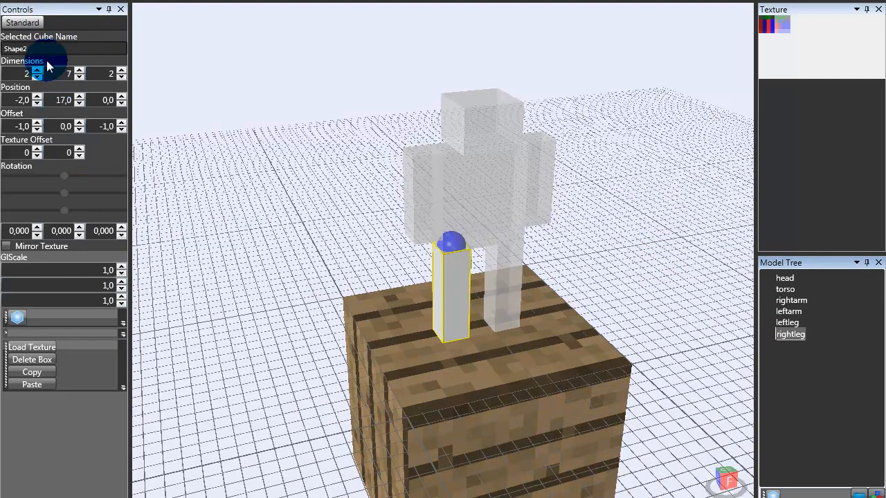
pyautogui.click(18, 318)
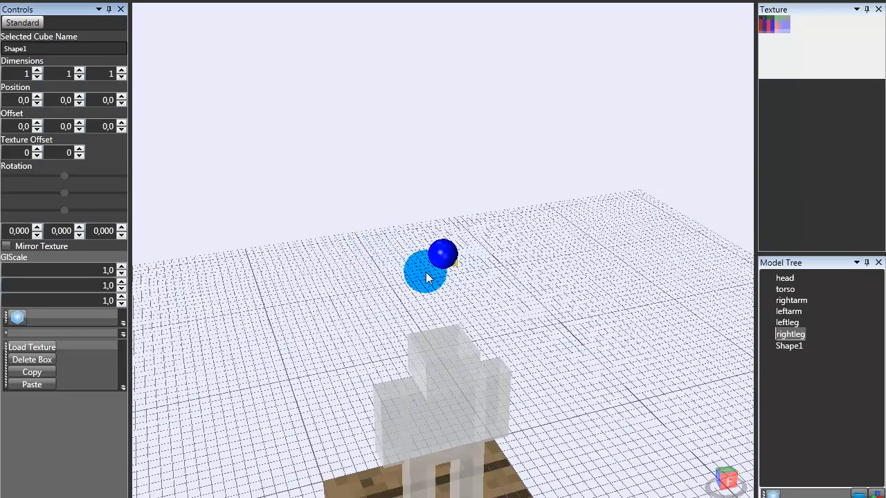
# Set the new box's dimensions to 6 wide, 1 high and 6 deep.
pyautogui.click(36, 69)
pyautogui.click(121, 70)
pyautogui.click(121, 69)
pyautogui.click(121, 70)
pyautogui.click(121, 70)
pyautogui.click(122, 69)
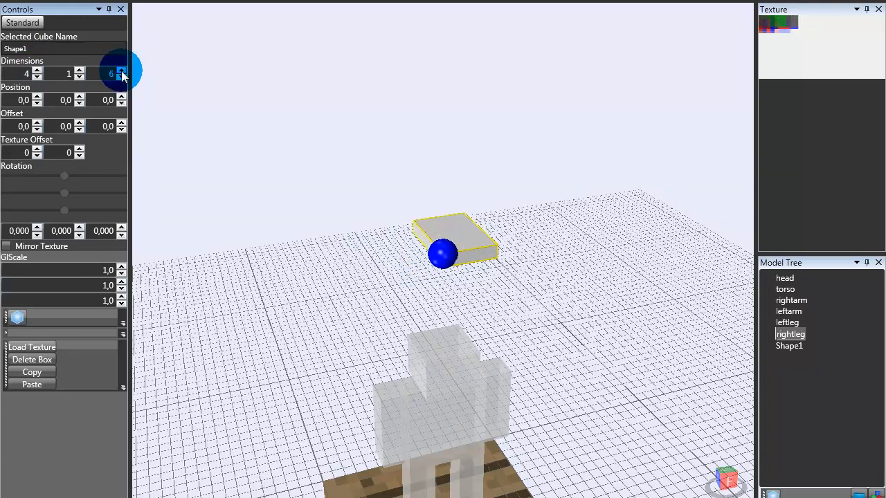
pyautogui.click(37, 70)
pyautogui.click(37, 70)
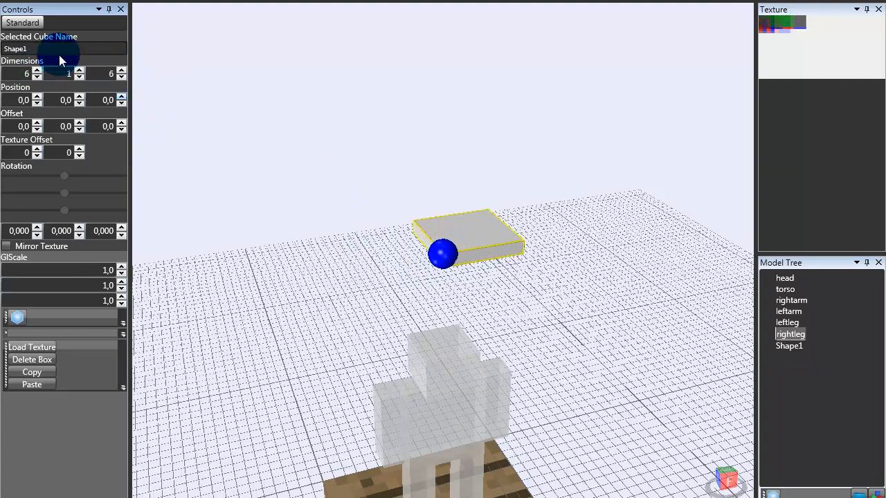
pyautogui.click(80, 70)
pyautogui.click(80, 77)
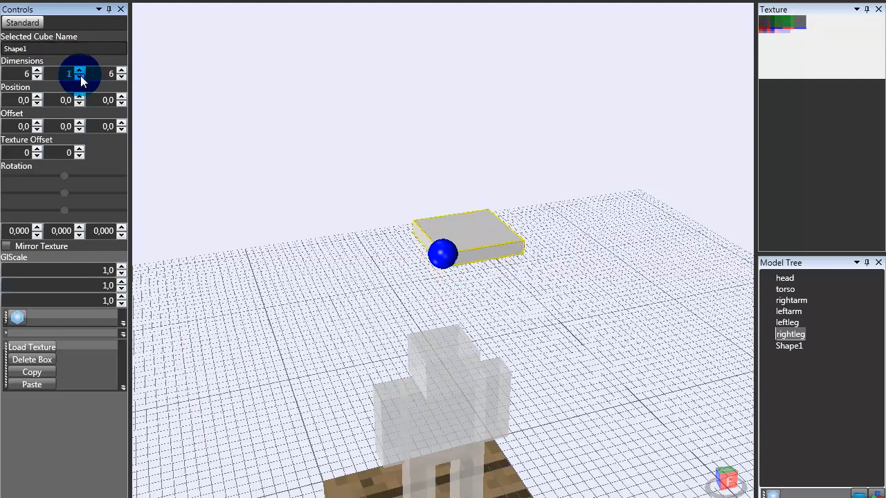
pyautogui.click(80, 77)
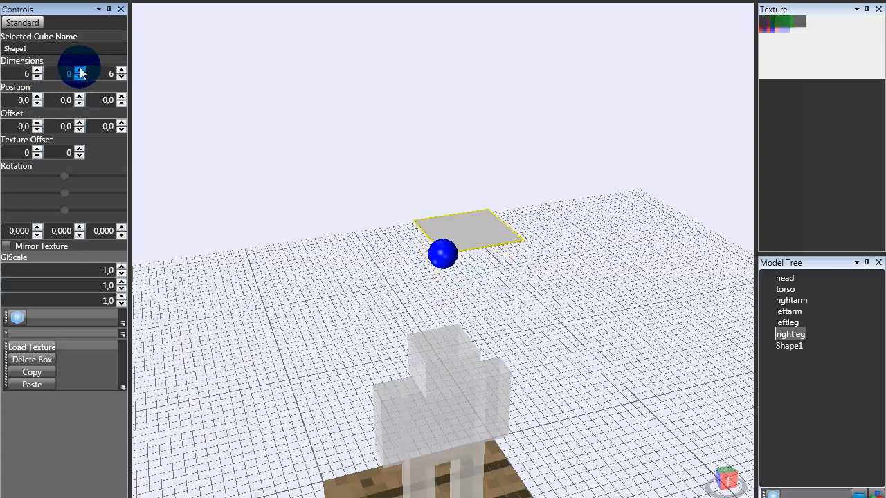
pyautogui.click(81, 70)
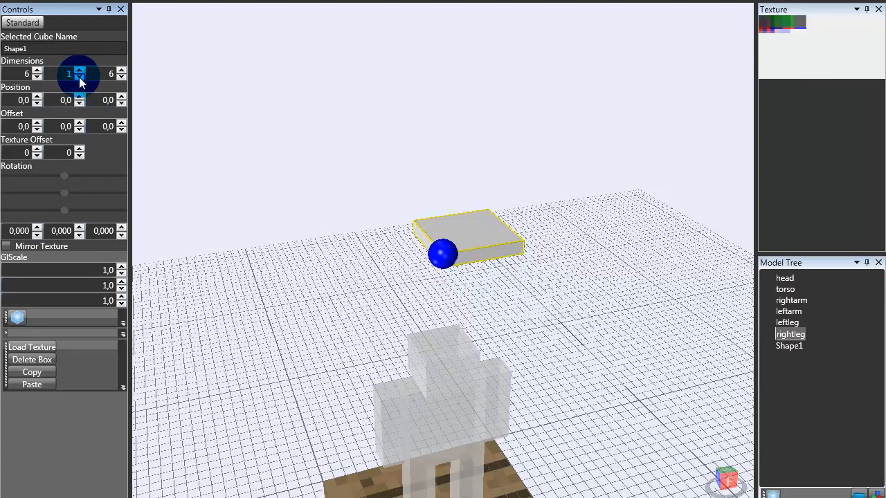
# Centre the 6 × 1 × 6 box on its pivot by setting its offset to -3, 0, -3.
pyautogui.click(282, 226)
pyautogui.moveTo(295, 236); pyautogui.dragTo(284, 248)
pyautogui.click(453, 257)
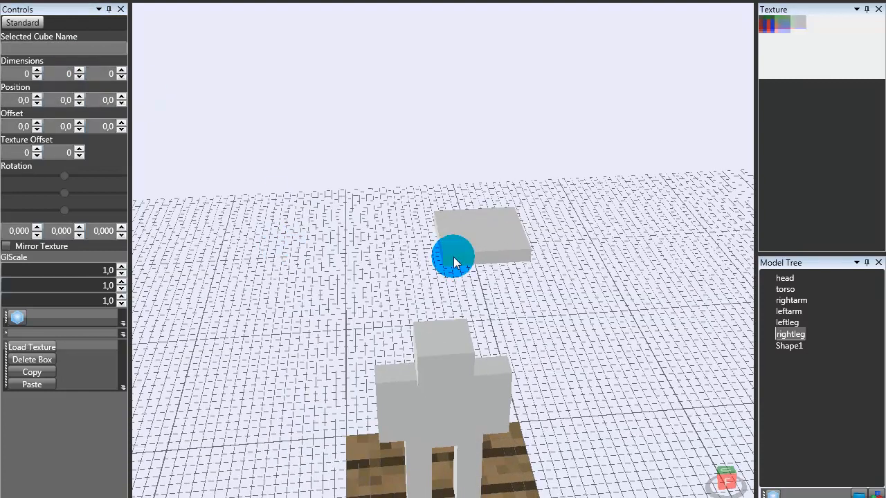
pyautogui.click(38, 98)
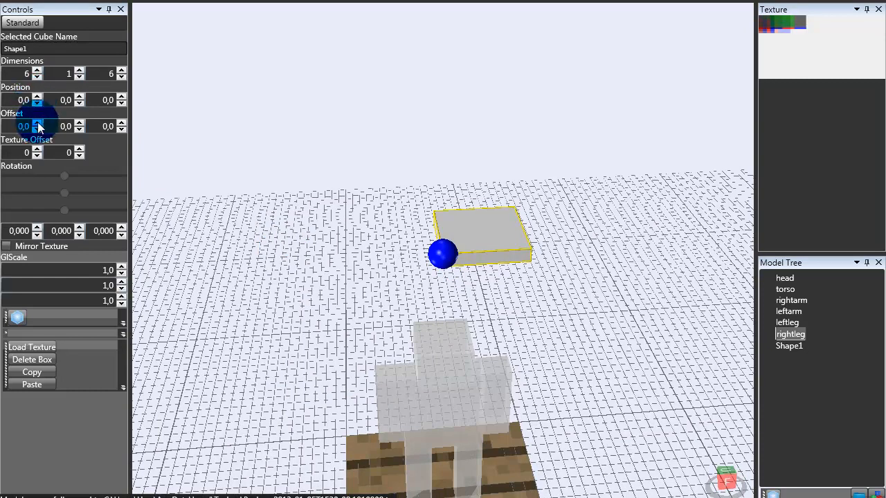
pyautogui.click(37, 130)
pyautogui.click(37, 129)
pyautogui.click(38, 129)
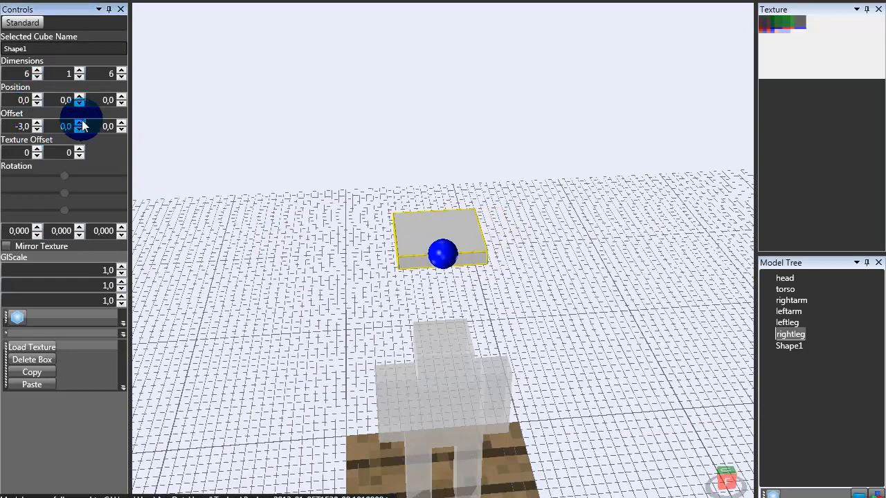
pyautogui.click(123, 125)
pyautogui.click(124, 131)
pyautogui.click(124, 130)
pyautogui.click(124, 130)
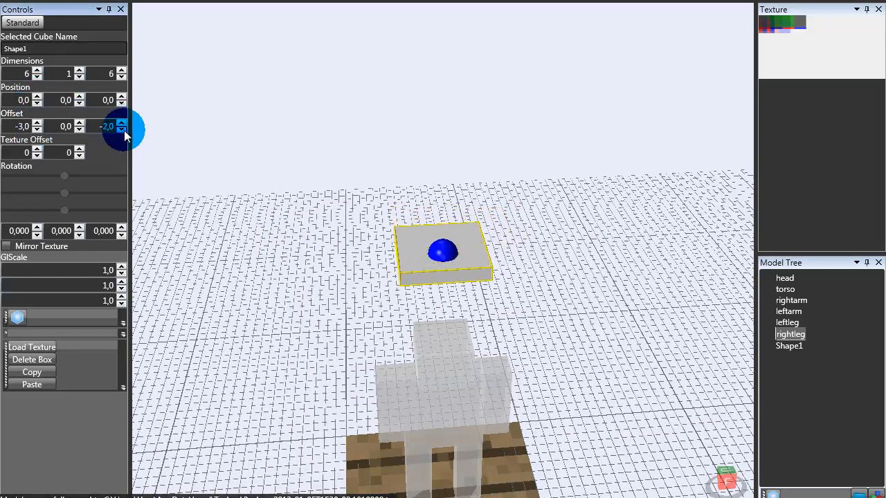
pyautogui.click(124, 131)
# Lower the 6 × 1 × 6 box onto the head by setting its vertical position to 6.
pyautogui.moveTo(407, 268); pyautogui.dragTo(389, 232)
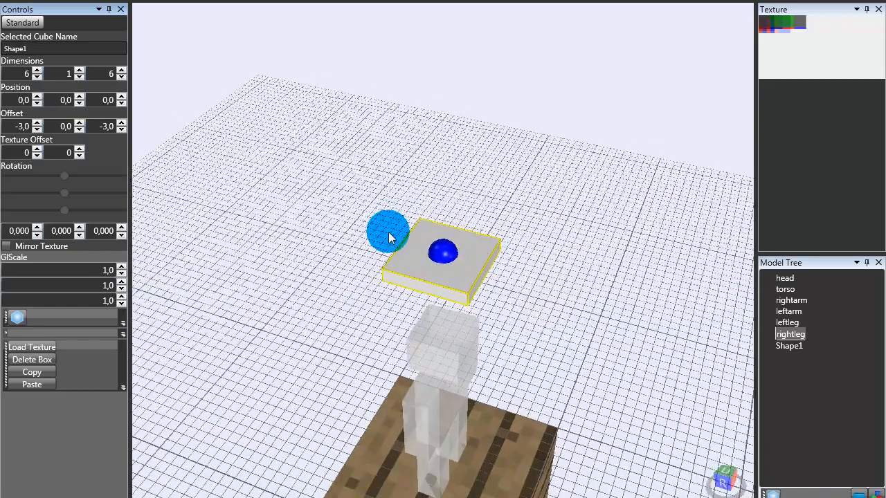
pyautogui.click(80, 97)
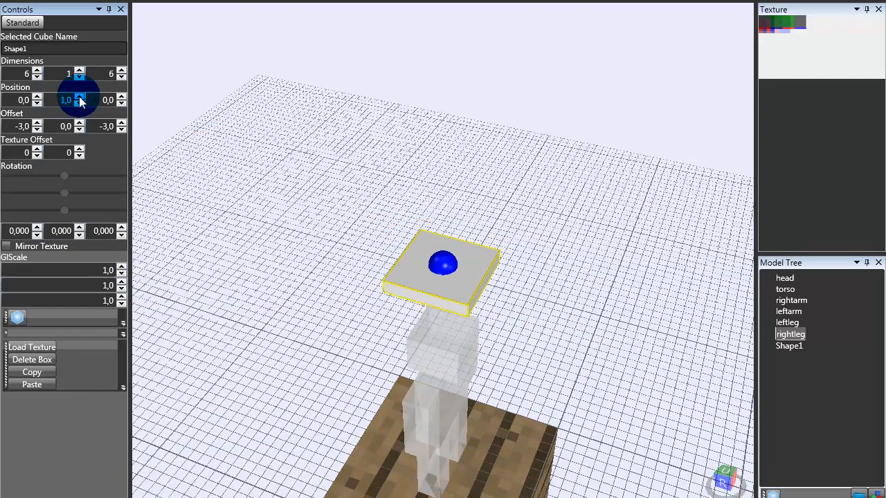
pyautogui.click(80, 97)
pyautogui.click(80, 98)
pyautogui.click(79, 98)
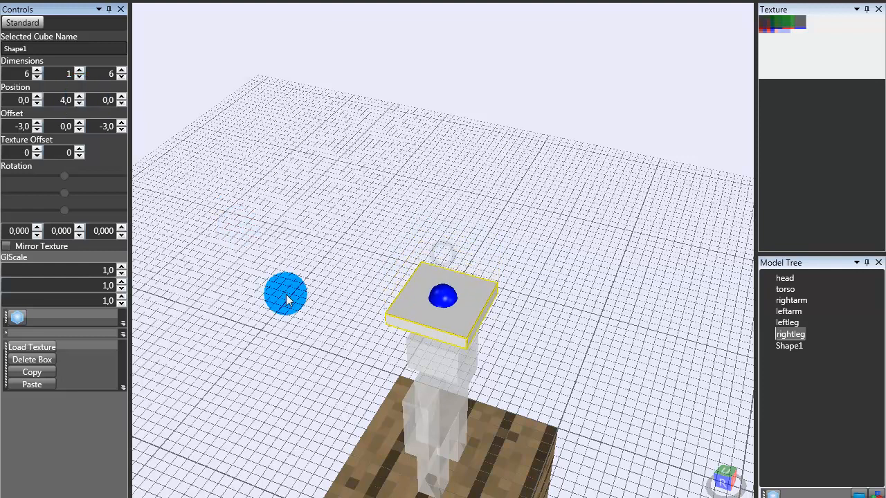
pyautogui.moveTo(298, 309); pyautogui.dragTo(262, 244)
pyautogui.click(79, 98)
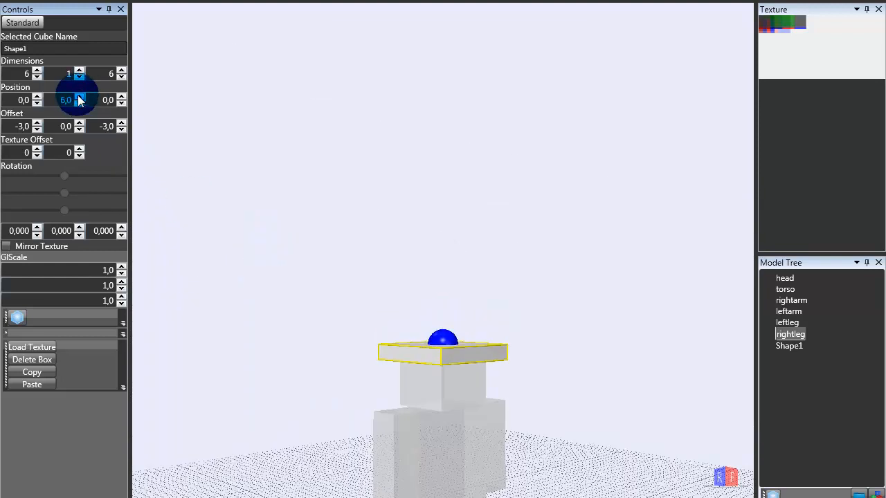
pyautogui.moveTo(313, 331); pyautogui.dragTo(326, 443)
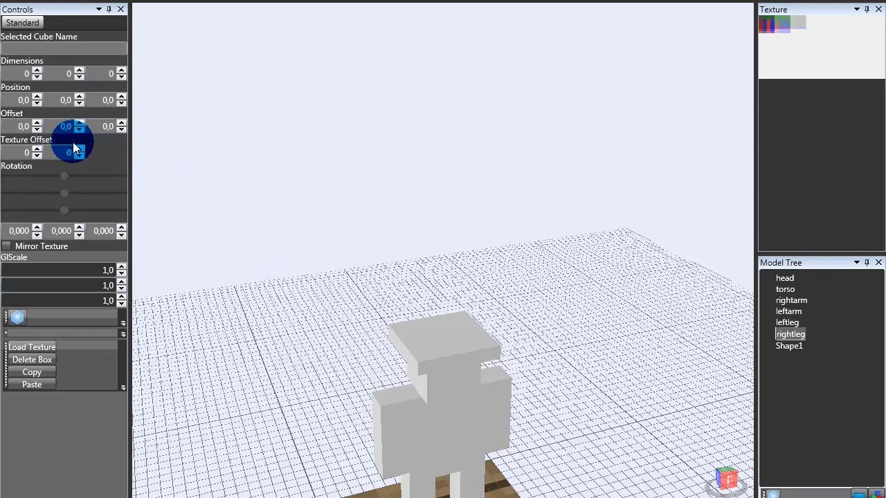
# Add another box for the upper part of the hat with dimensions 4 × 1 × 4.
pyautogui.click(18, 317)
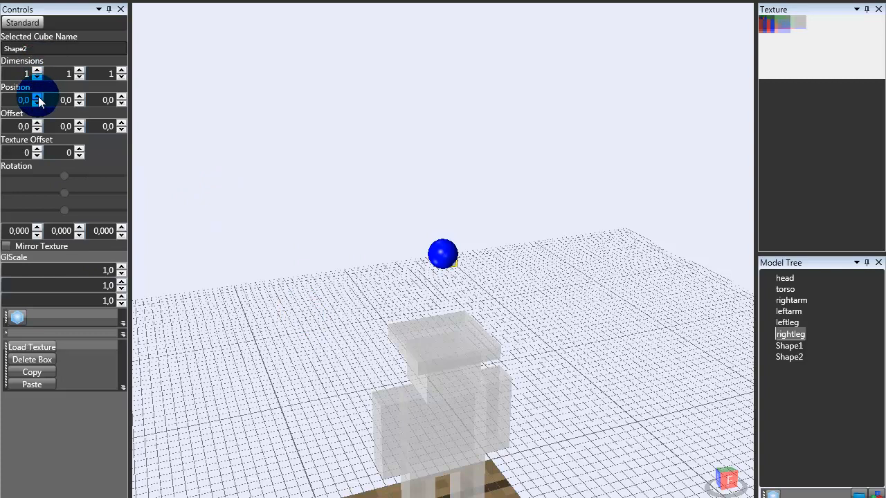
pyautogui.click(38, 71)
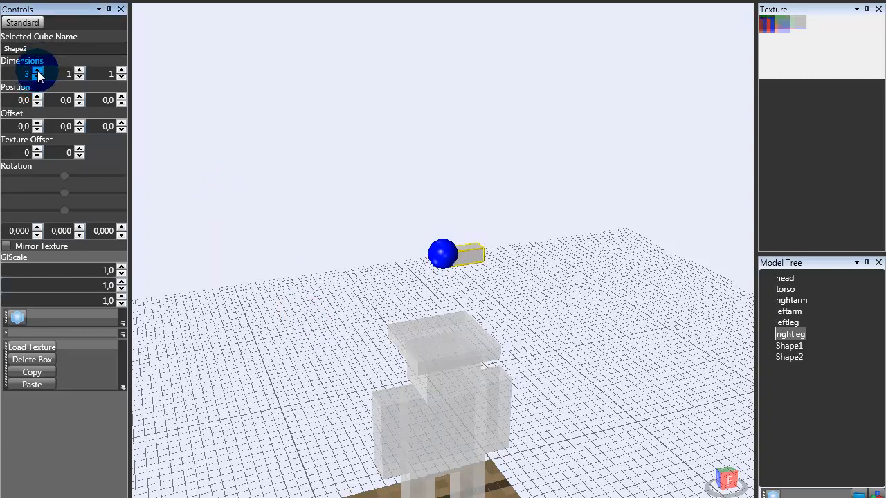
pyautogui.click(122, 70)
pyautogui.click(122, 70)
pyautogui.click(122, 70)
# Centre the 4 × 1 × 4 box on its pivot by setting its offset to -2, 0, -2.
pyautogui.click(29, 124)
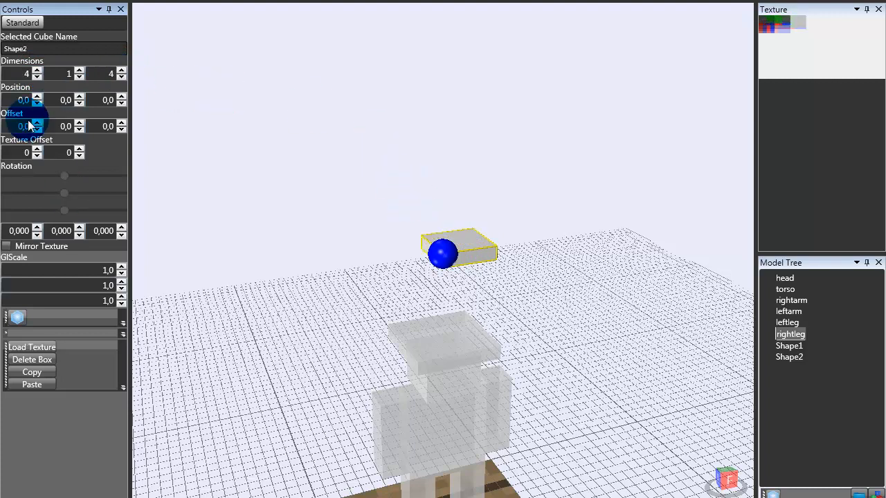
pyautogui.click(37, 129)
pyautogui.click(36, 130)
pyautogui.click(122, 129)
pyautogui.click(122, 129)
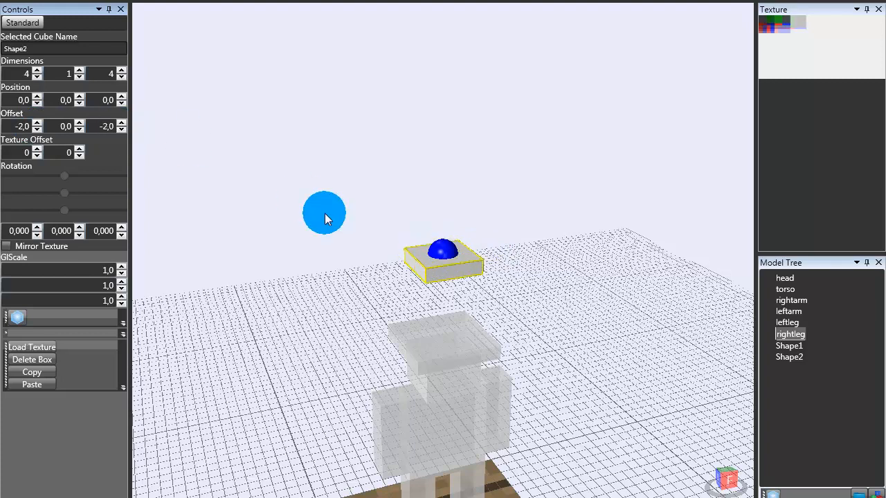
# Place the 4 × 1 × 4 box on top of the hat brim by setting its vertical position to 5.
pyautogui.click(79, 97)
pyautogui.click(79, 97)
pyautogui.click(79, 97)
pyautogui.click(80, 97)
pyautogui.click(80, 97)
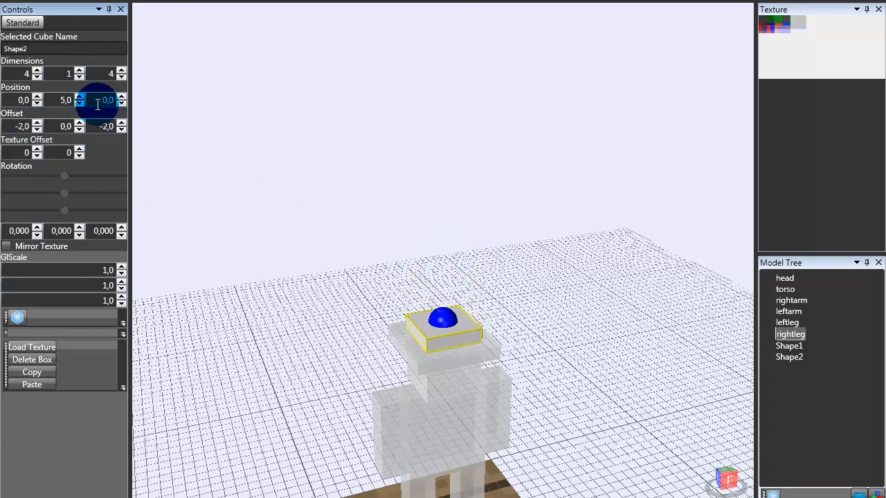
pyautogui.moveTo(215, 193); pyautogui.dragTo(239, 175, button='right')
pyautogui.click(354, 347)
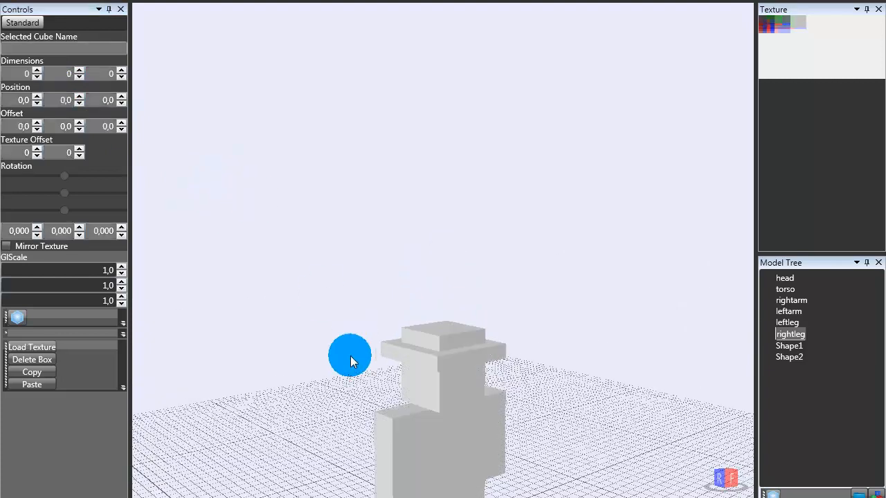
pyautogui.moveTo(355, 350); pyautogui.dragTo(306, 363, button='right')
# Rename the hat brim box Shape1 as hatdown.
pyautogui.click(790, 344)
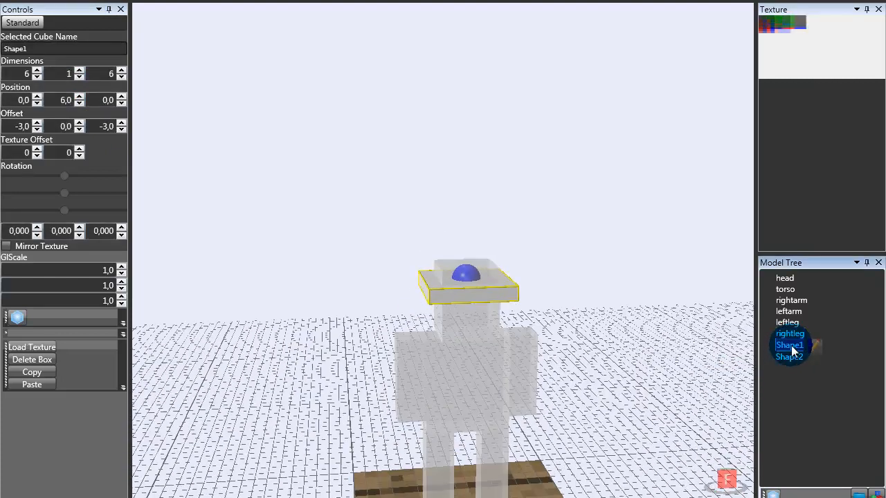
pyautogui.click(807, 349)
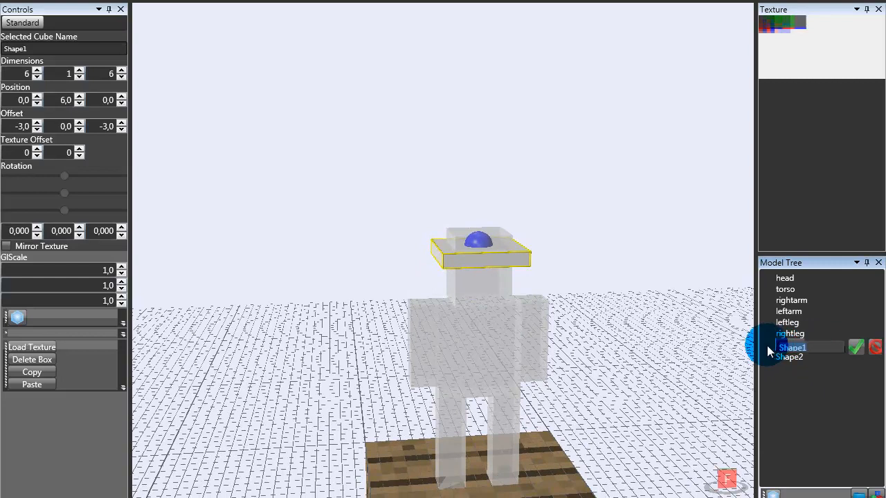
pyautogui.write('hat')
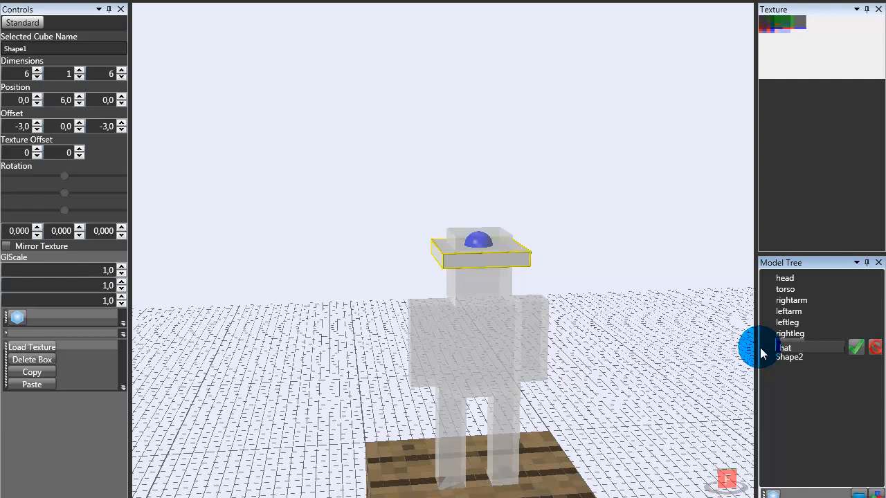
pyautogui.click(857, 348)
# Rename the upper hat box Shape2 as hatup.
pyautogui.click(797, 358)
pyautogui.click(797, 357)
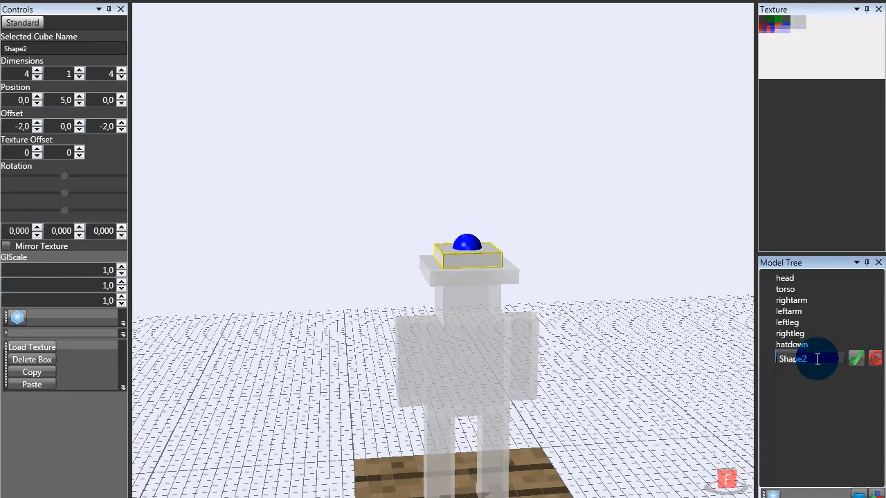
pyautogui.moveTo(817, 358); pyautogui.dragTo(765, 357)
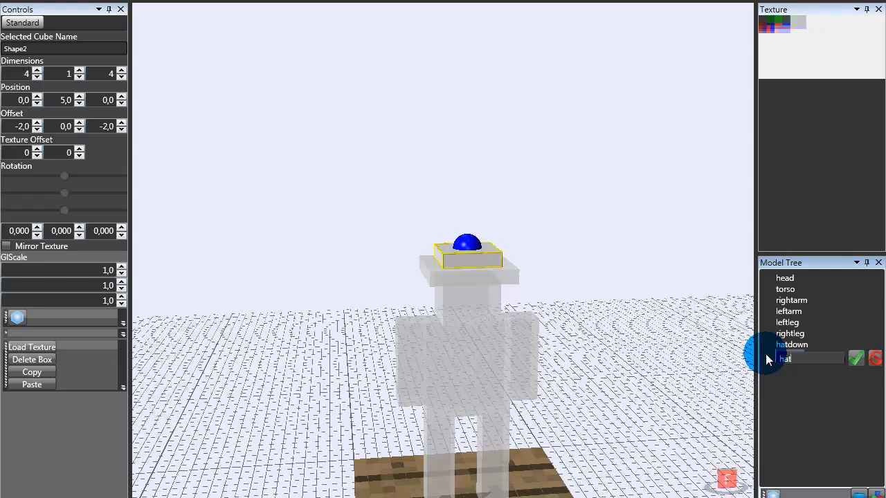
pyautogui.write('up')
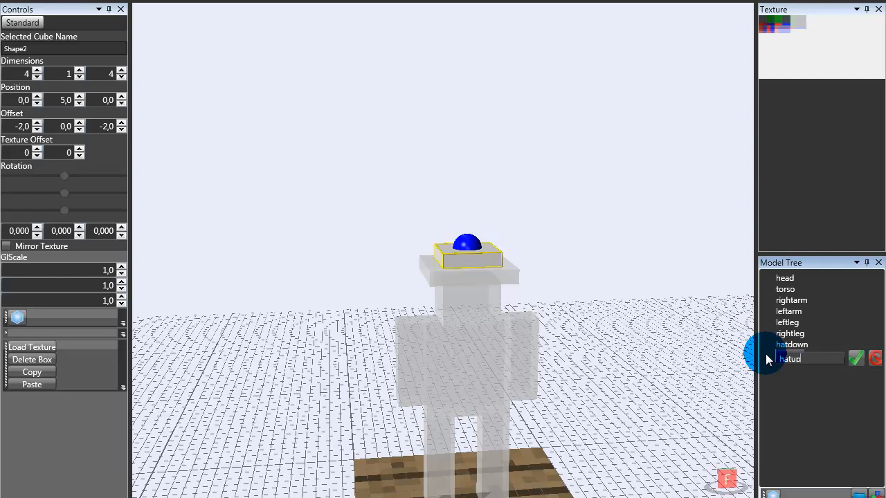
pyautogui.click(856, 357)
# Set the hatup box's texture offset to 0, 14.
pyautogui.moveTo(658, 270); pyautogui.dragTo(695, 330)
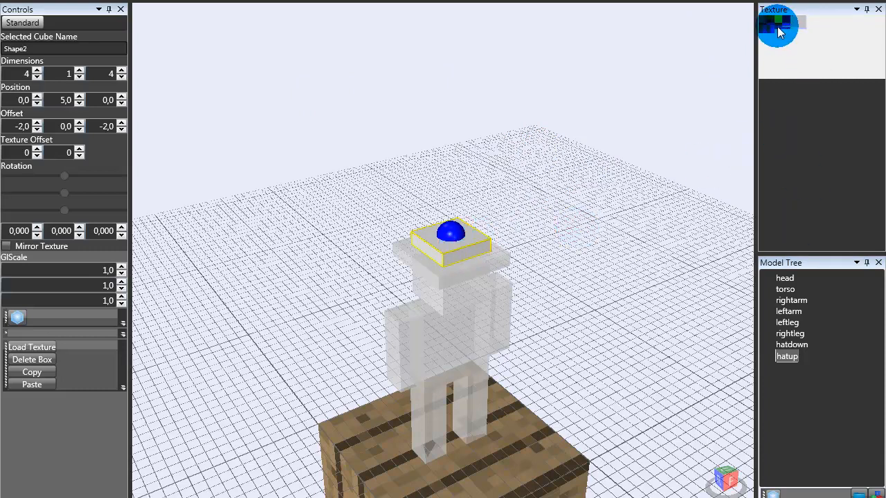
pyautogui.click(38, 150)
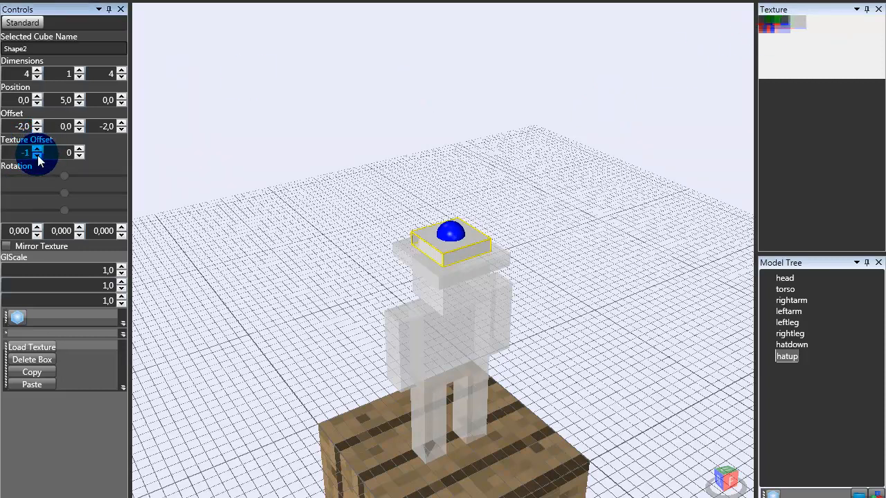
pyautogui.click(37, 151)
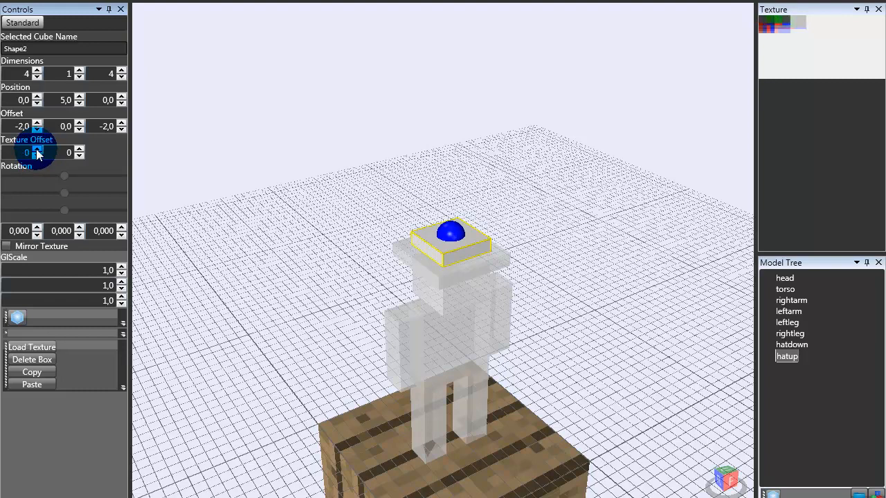
pyautogui.click(80, 151)
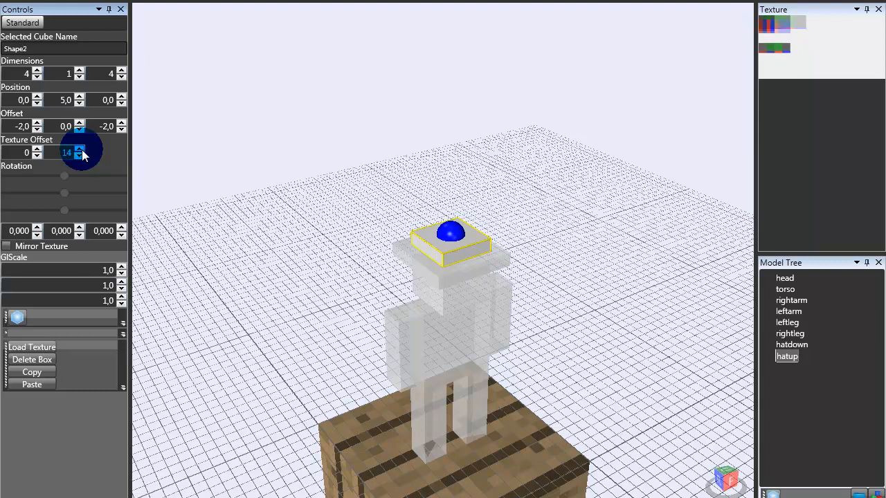
# Set the hatdown box's texture offset to 0, 22.
pyautogui.click(470, 262)
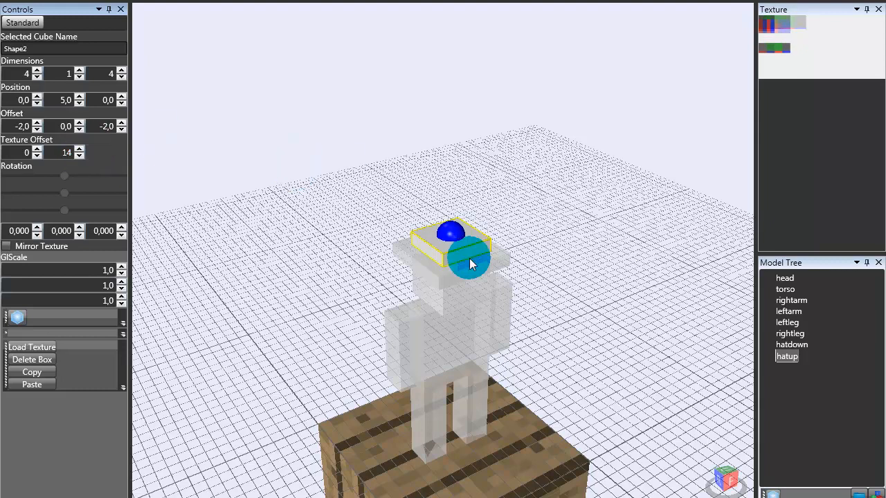
pyautogui.click(452, 271)
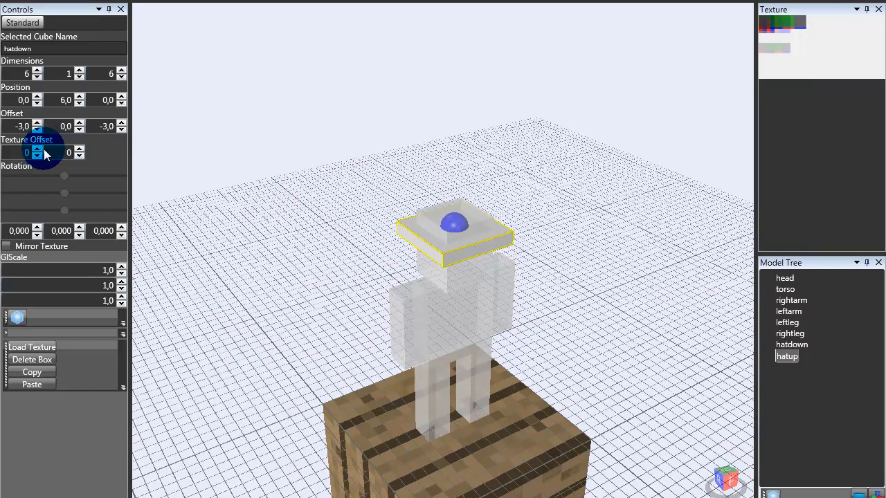
pyautogui.doubleClick(78, 149)
pyautogui.click(79, 150)
pyautogui.click(79, 150)
pyautogui.click(79, 150)
pyautogui.click(79, 150)
pyautogui.click(79, 151)
pyautogui.click(79, 150)
pyautogui.click(79, 150)
pyautogui.click(79, 150)
pyautogui.click(79, 151)
pyautogui.click(79, 150)
pyautogui.click(79, 150)
pyautogui.click(79, 150)
# Select the head and set its horizontal texture offset to 45.
pyautogui.click(374, 255)
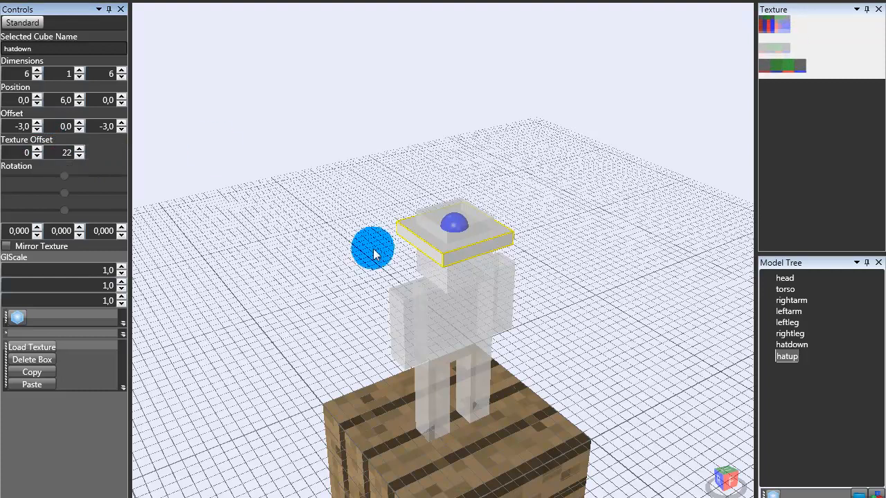
pyautogui.click(442, 271)
pyautogui.click(62, 149)
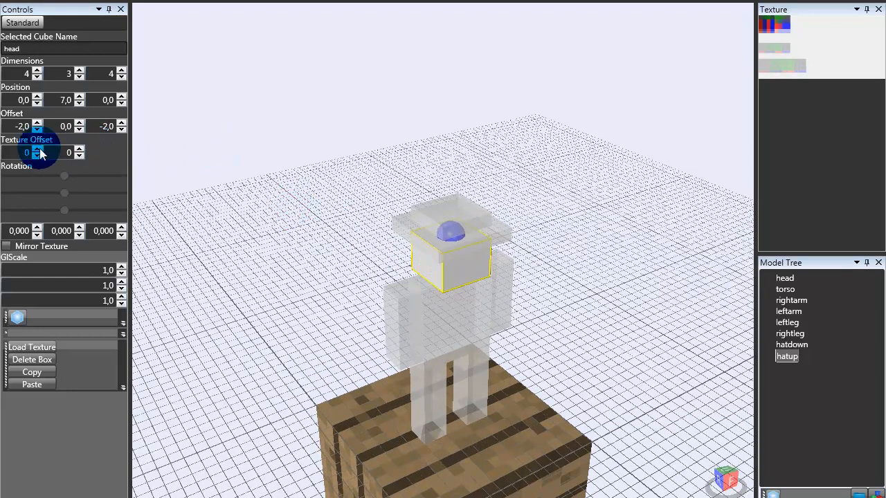
pyautogui.click(38, 150)
pyautogui.click(37, 150)
pyautogui.moveTo(38, 149); pyautogui.dragTo(38, 150)
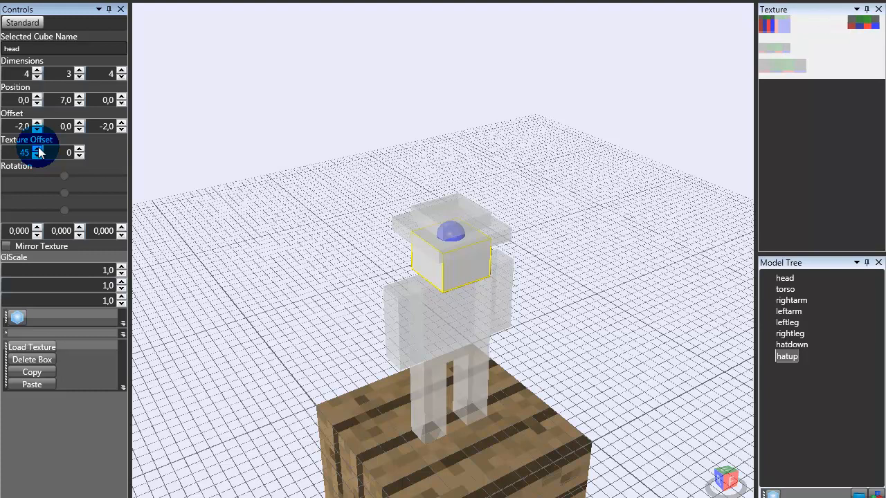
# Set the torso's texture offset to 23, 0 and the right arm's texture offset to 50, 21.
pyautogui.click(454, 302)
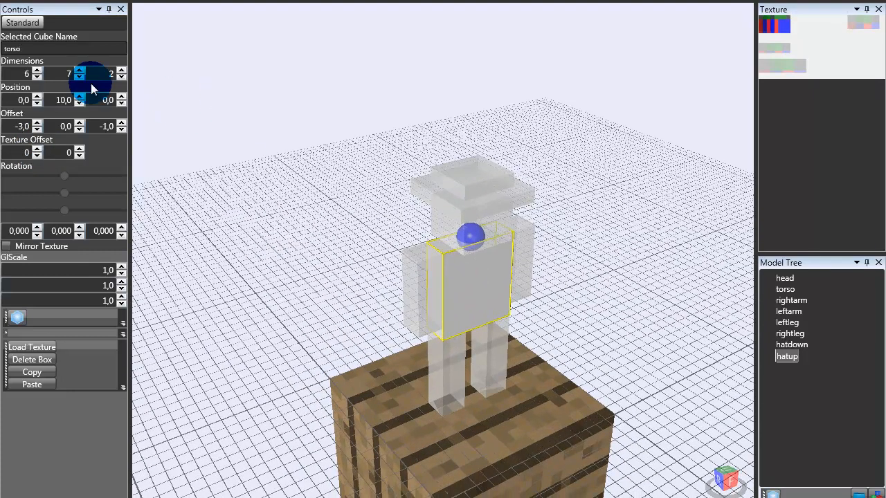
pyautogui.moveTo(39, 149); pyautogui.dragTo(39, 150)
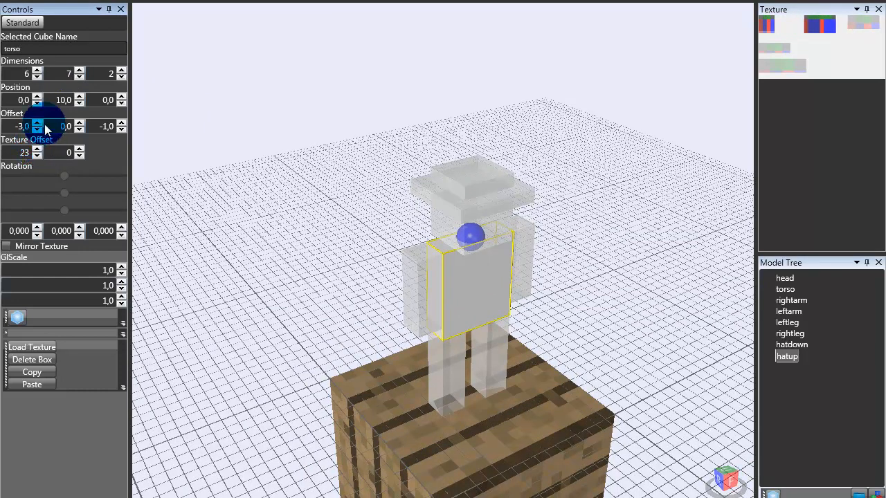
pyautogui.click(425, 271)
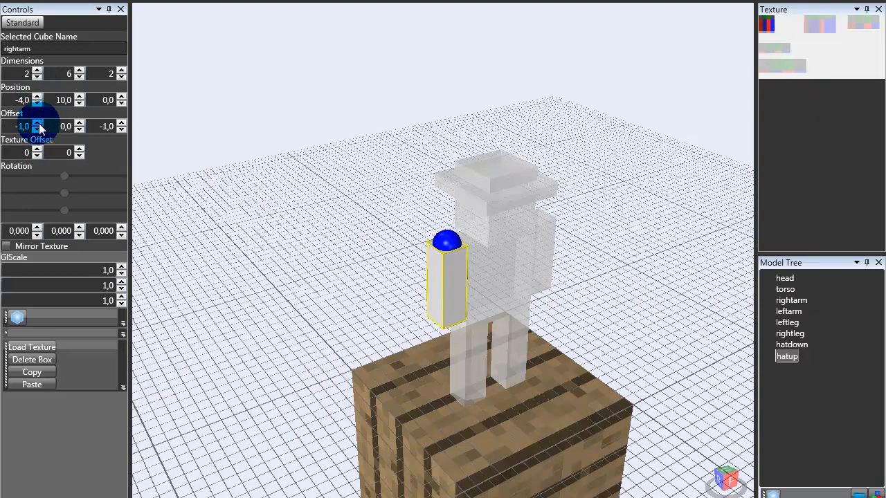
pyautogui.click(39, 149)
pyautogui.click(39, 149)
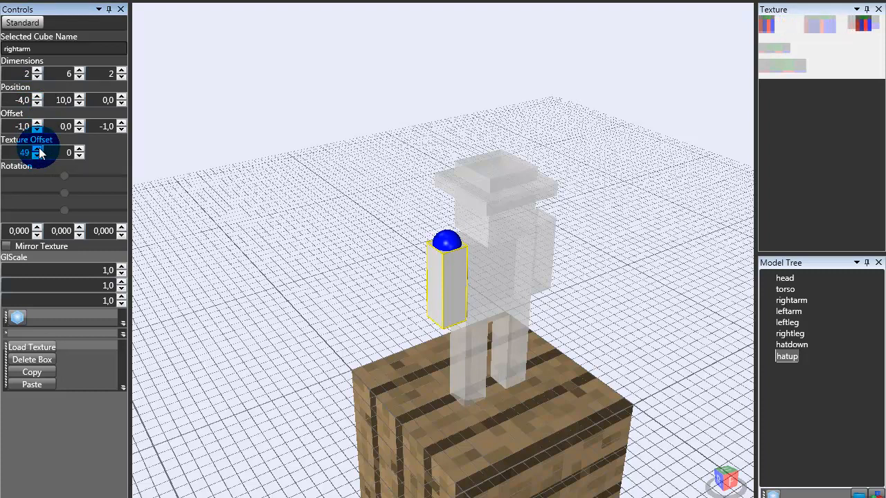
pyautogui.click(39, 149)
pyautogui.click(79, 149)
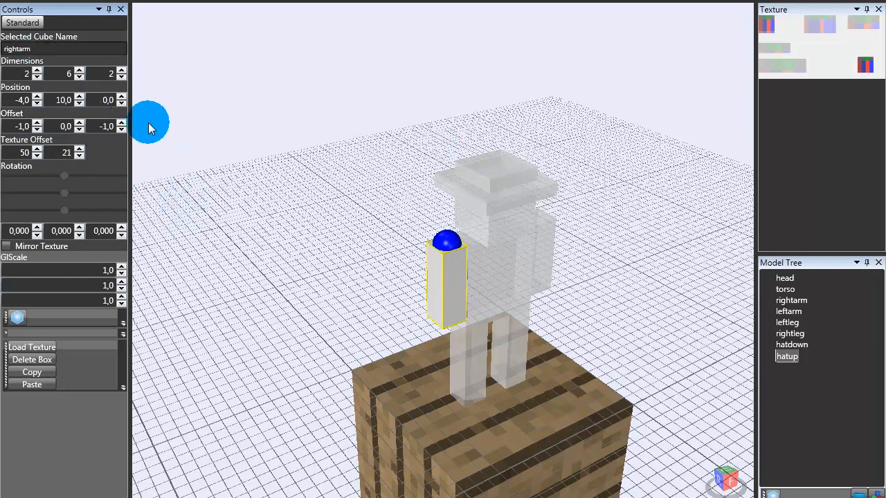
# Select the left arm and set its texture offset to 39, 21.
pyautogui.click(549, 247)
pyautogui.click(53, 107)
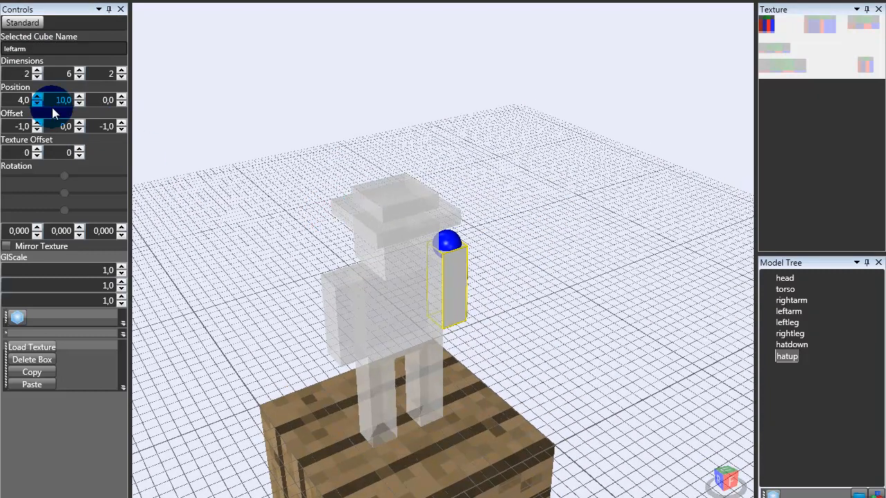
pyautogui.click(38, 149)
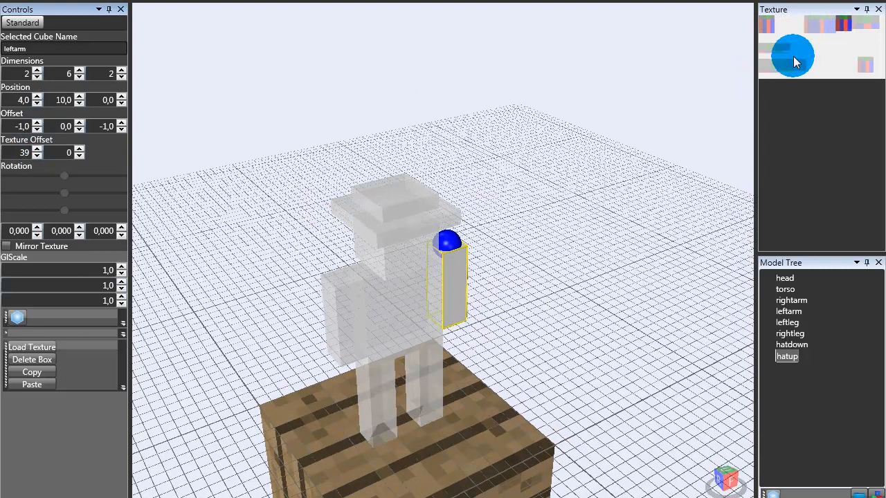
pyautogui.click(79, 155)
pyautogui.click(79, 149)
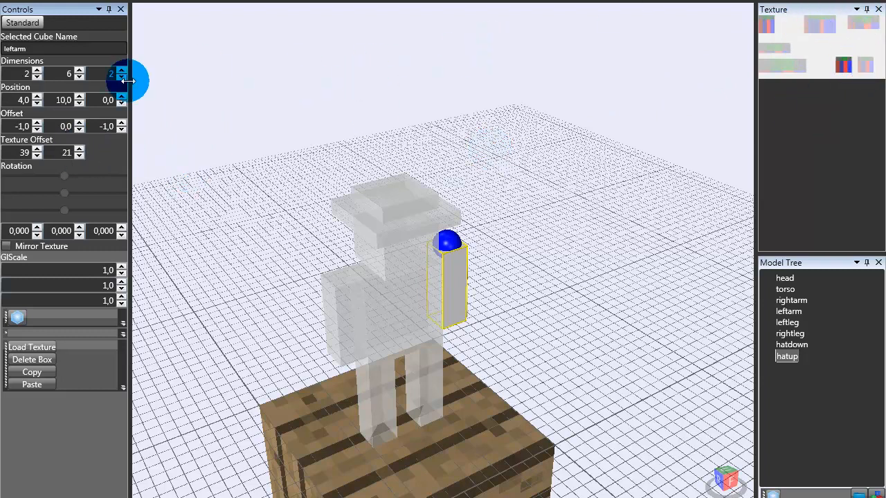
# Set the right leg's texture offset to 12, 0 and deselect the leg.
pyautogui.click(384, 393)
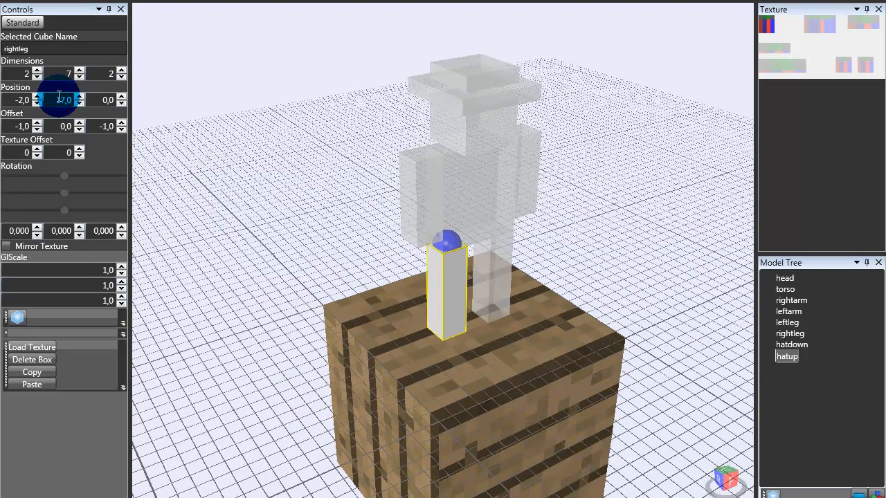
pyautogui.click(37, 150)
pyautogui.click(37, 150)
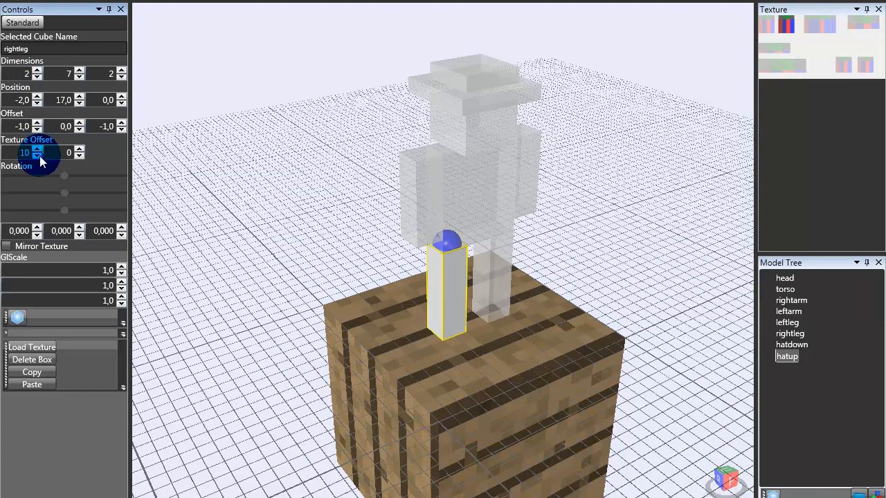
pyautogui.click(38, 150)
pyautogui.click(38, 150)
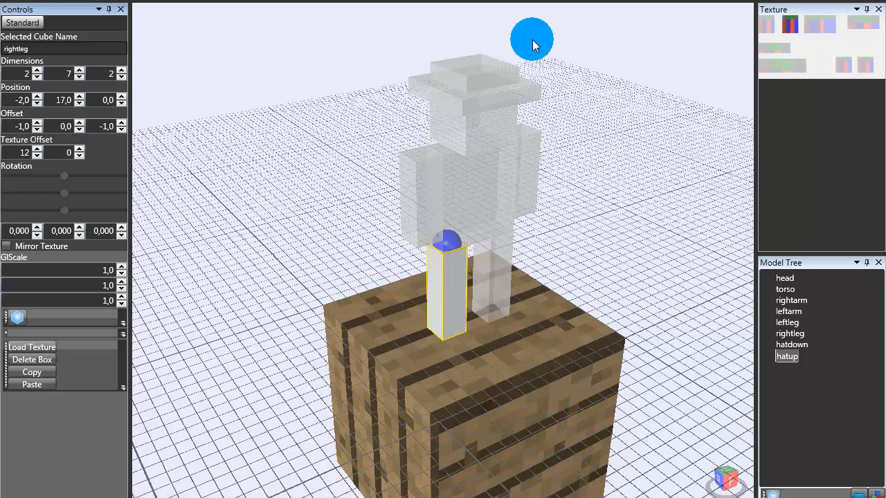
pyautogui.click(315, 145)
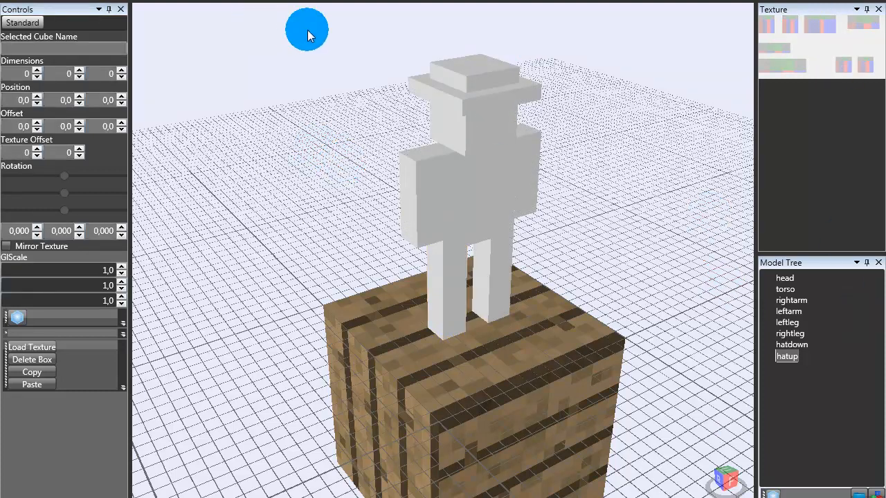
# Export the model's texture map to the desktop as a PNG image named miniman.
pyautogui.click(29, 2)
pyautogui.click(56, 111)
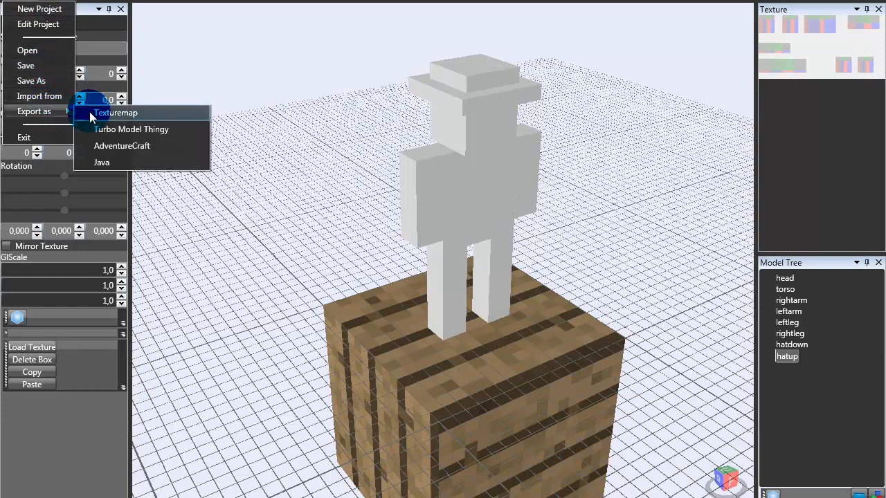
pyautogui.click(96, 115)
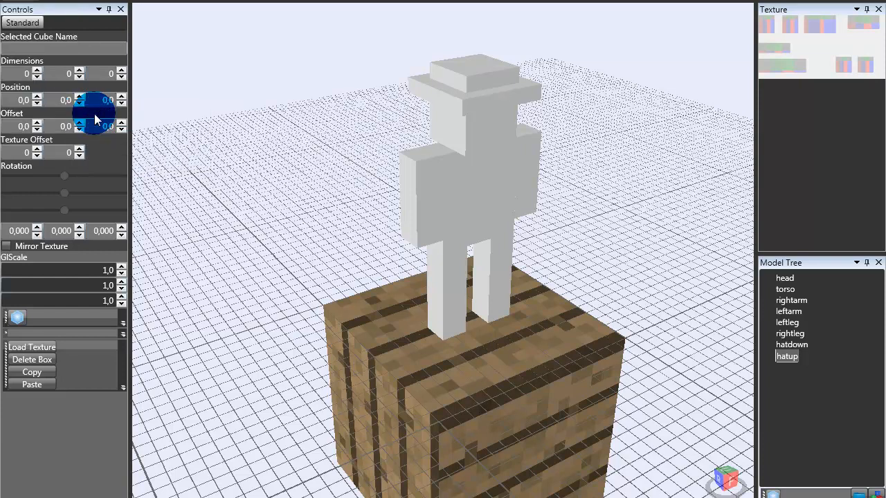
pyautogui.click(44, 112)
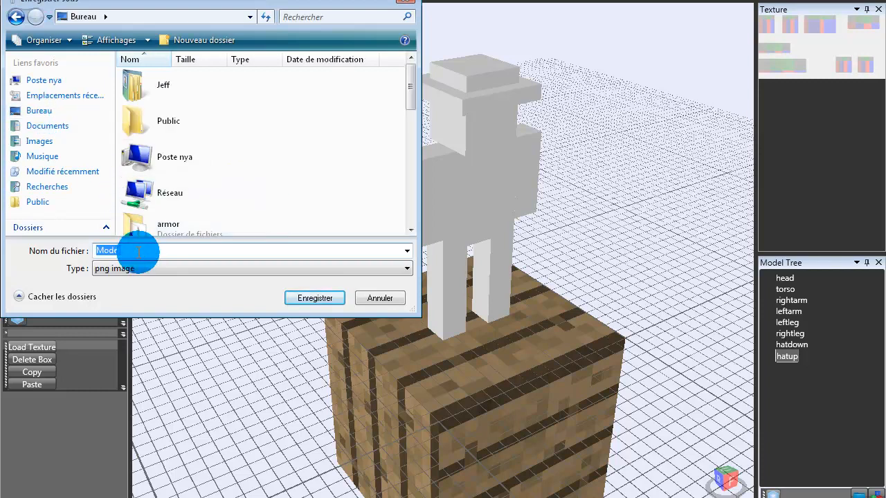
pyautogui.write('Miniman')
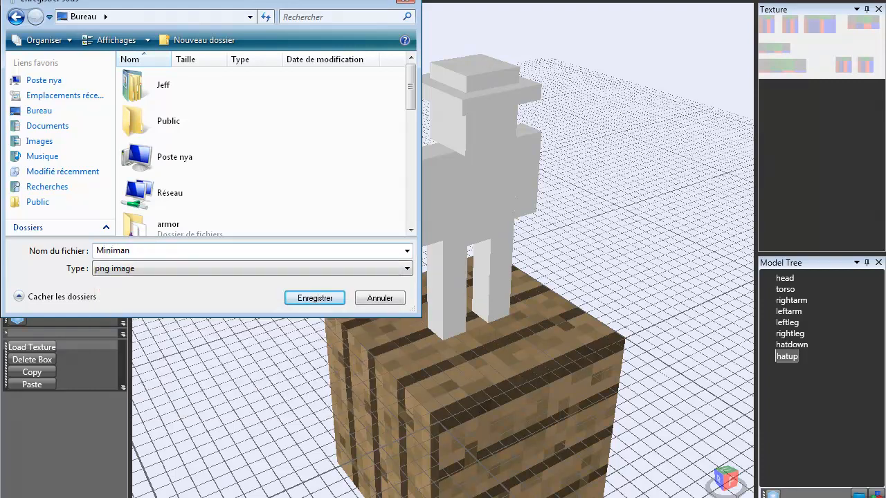
pyautogui.press('BackSpace')
pyautogui.press('BackSpace')
pyautogui.press('BackSpace')
pyautogui.press('BackSpace')
pyautogui.press('BackSpace')
pyautogui.press('BackSpace')
pyautogui.write('minim')
pyautogui.click(308, 299)
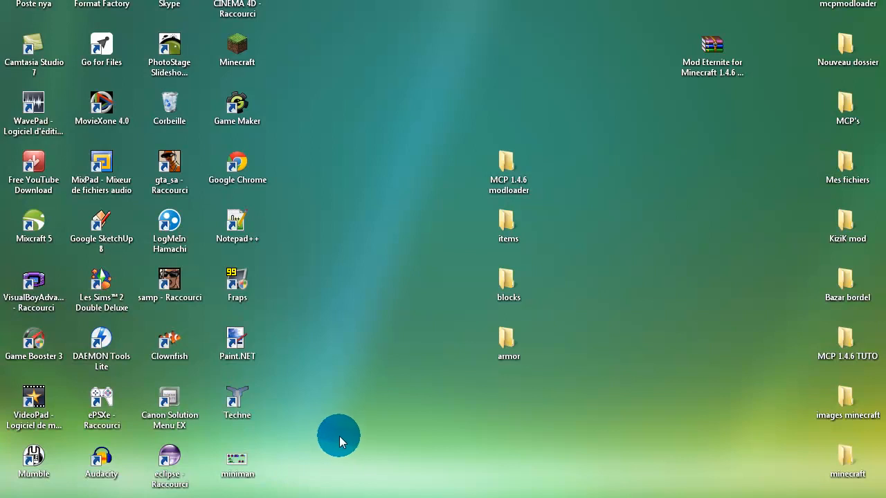
# View the exported miniman image from the desktop to examine the texture areas of the parts, and close the viewer.
pyautogui.doubleClick(237, 459)
pyautogui.moveTo(333, 487); pyautogui.dragTo(252, 316)
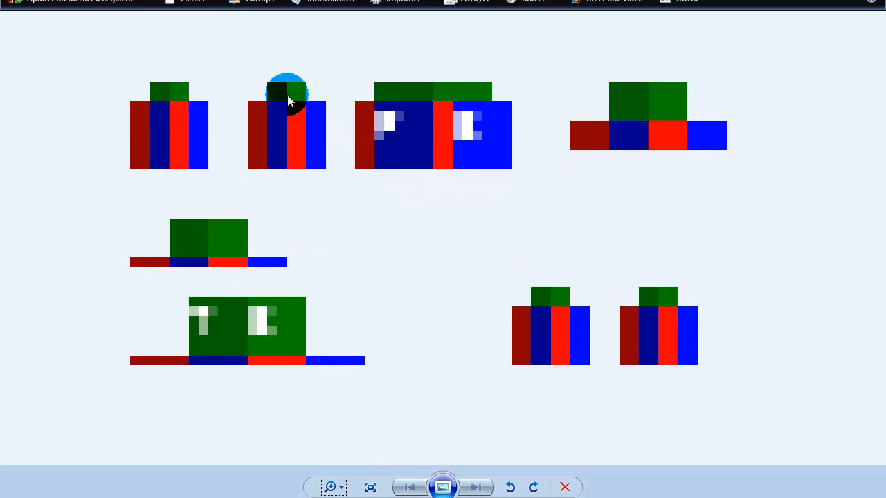
pyautogui.click(629, 166)
pyautogui.click(630, 176)
pyautogui.click(586, 317)
pyautogui.click(781, 196)
pyautogui.click(870, 1)
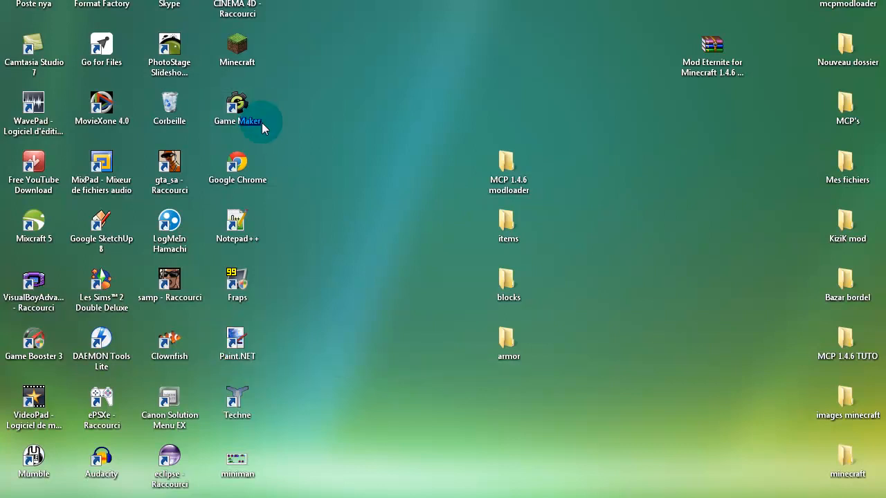
# Launch Paint.NET and open the miniman image from the desktop in it.
pyautogui.click(240, 354)
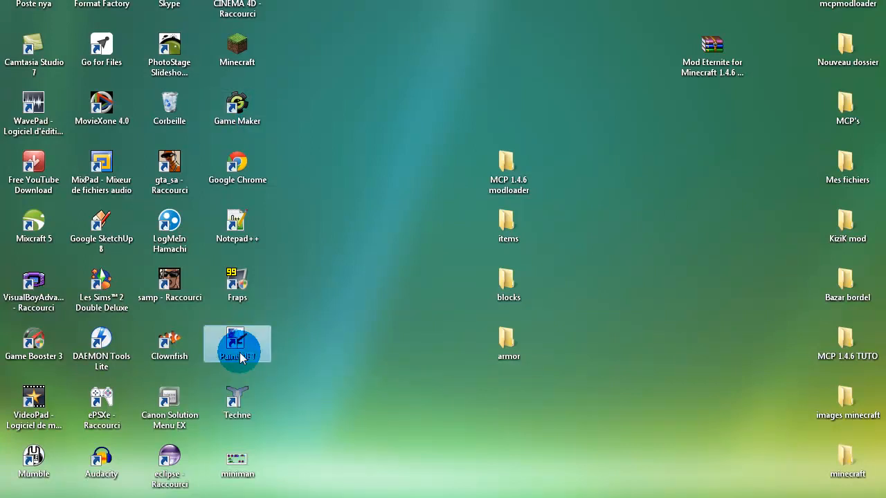
pyautogui.doubleClick(241, 353)
pyautogui.moveTo(212, 237); pyautogui.dragTo(107, 280)
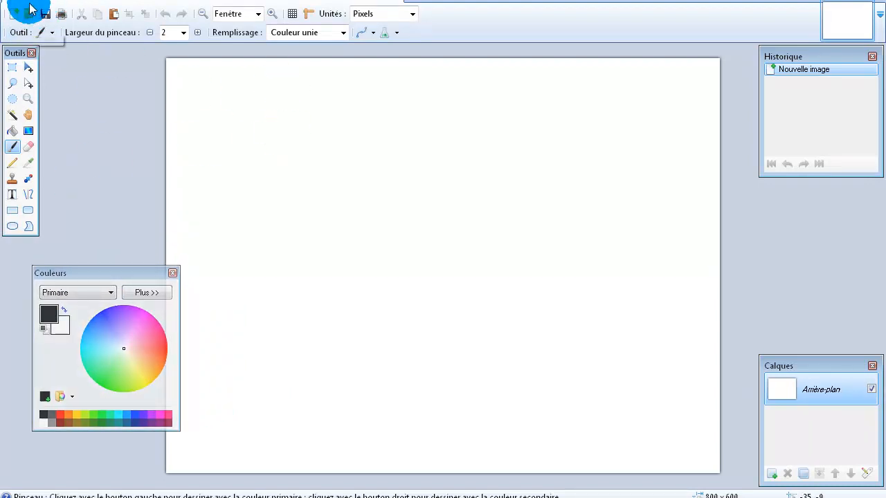
pyautogui.click(33, 12)
pyautogui.click(35, 24)
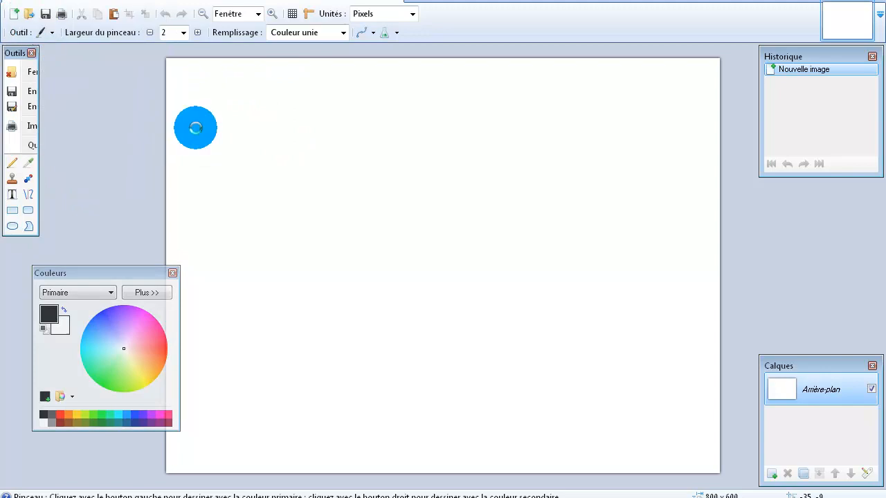
pyautogui.click(69, 110)
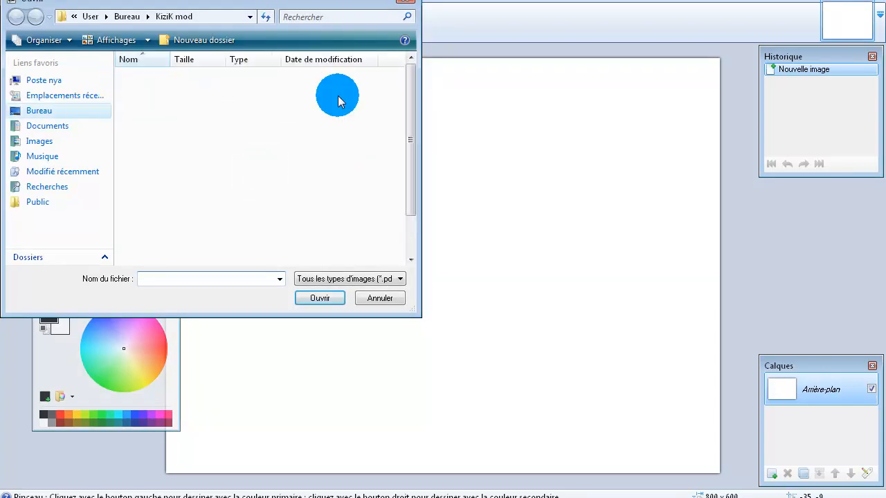
pyautogui.moveTo(411, 95); pyautogui.dragTo(406, 247)
pyautogui.click(194, 242)
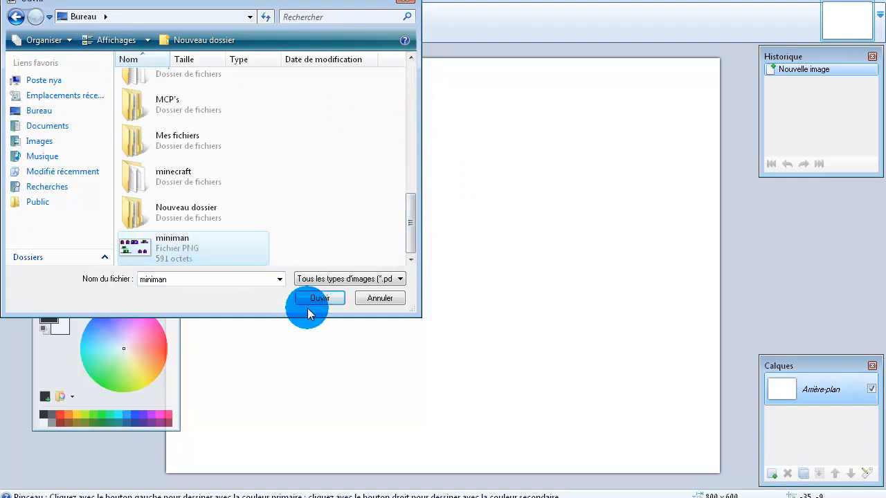
pyautogui.click(299, 303)
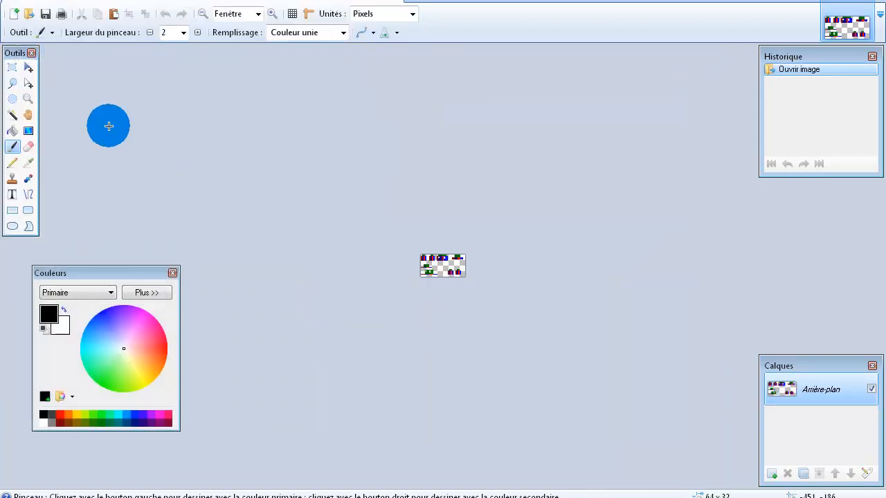
# Fill the top, bottom, side and back faces of the head's texture area with black, leaving out the dark blue front face.
pyautogui.click(28, 99)
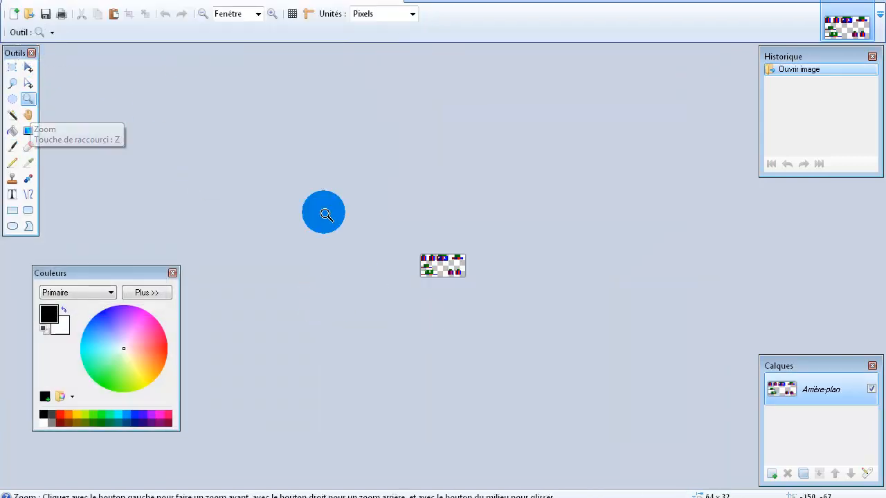
pyautogui.click(441, 262)
pyautogui.click(441, 262)
pyautogui.click(441, 262)
pyautogui.click(441, 261)
pyautogui.click(440, 262)
pyautogui.click(440, 263)
pyautogui.click(441, 263)
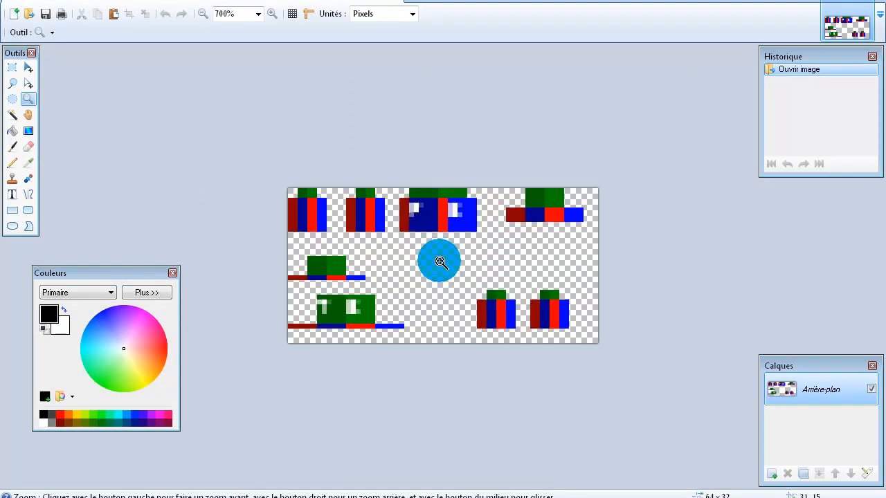
pyautogui.click(441, 263)
pyautogui.click(441, 261)
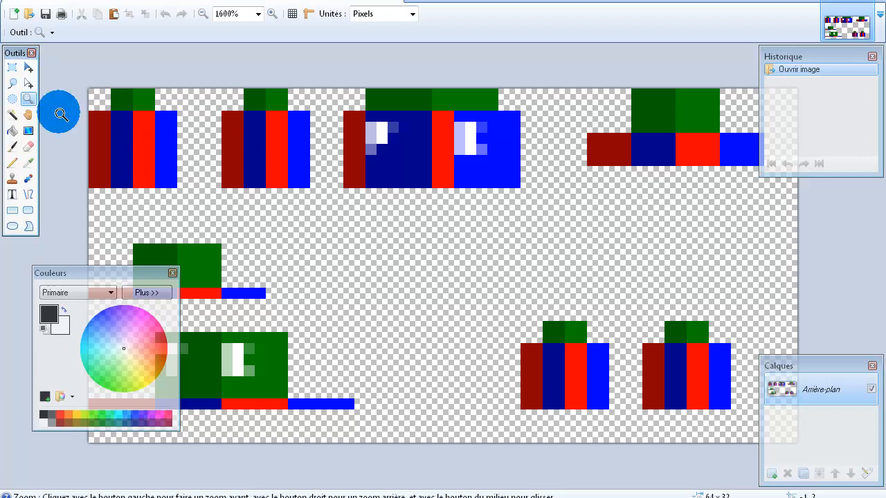
pyautogui.click(17, 139)
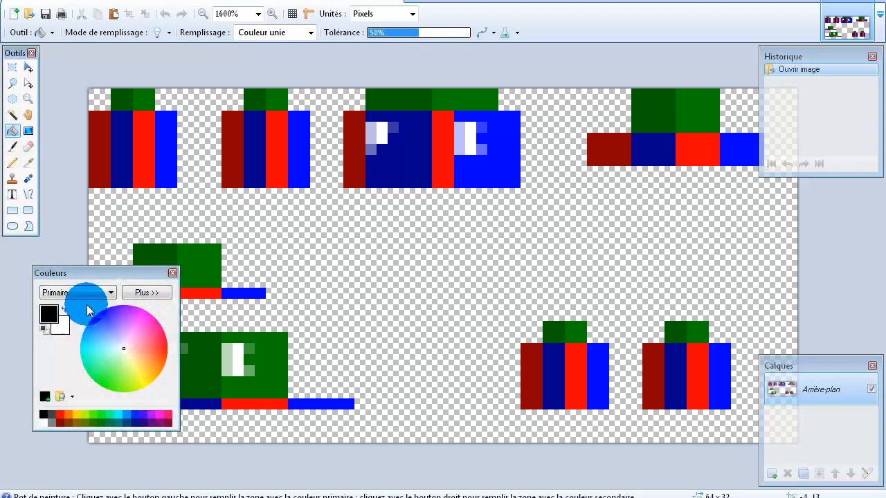
pyautogui.click(614, 151)
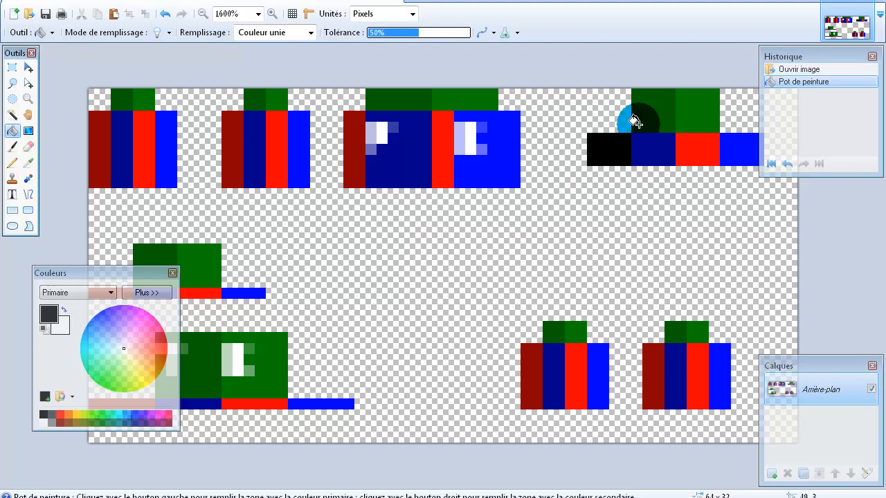
pyautogui.click(632, 124)
pyautogui.click(688, 145)
pyautogui.click(727, 146)
pyautogui.click(600, 159)
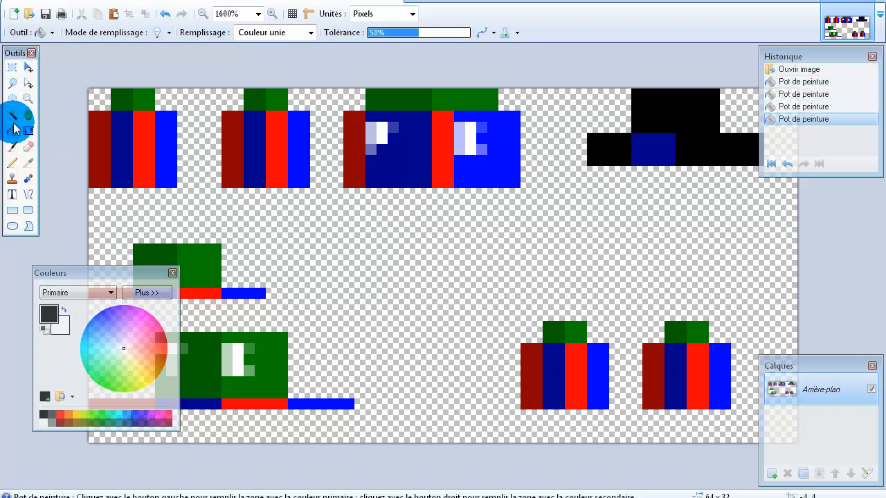
# Draw two light blue eye pixels with the Pencil at the side edges of the head's dark blue front face.
pyautogui.click(12, 162)
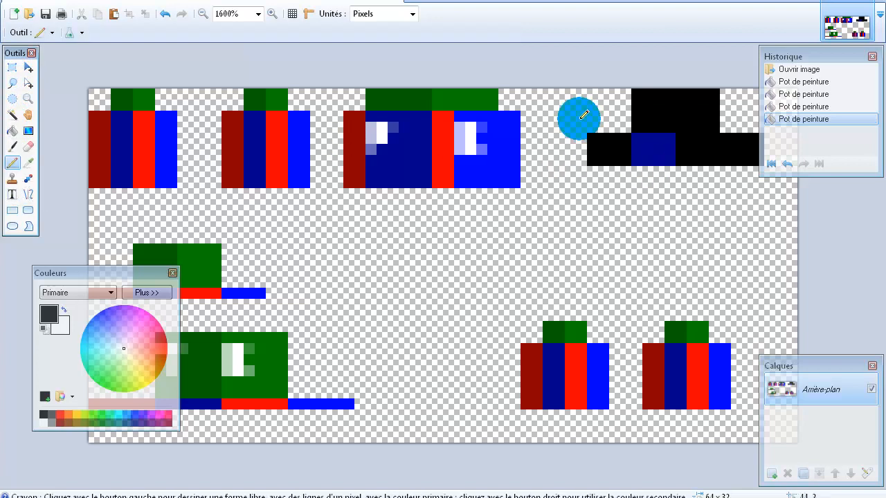
pyautogui.click(92, 353)
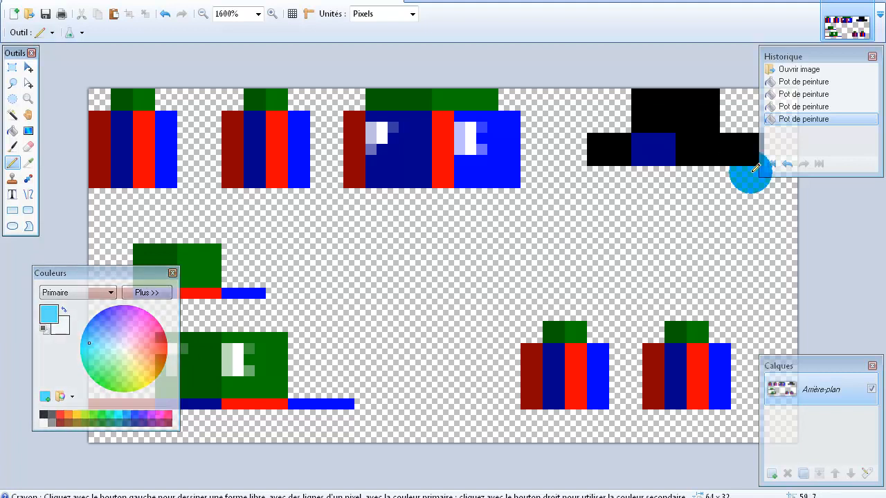
pyautogui.click(637, 150)
pyautogui.click(670, 149)
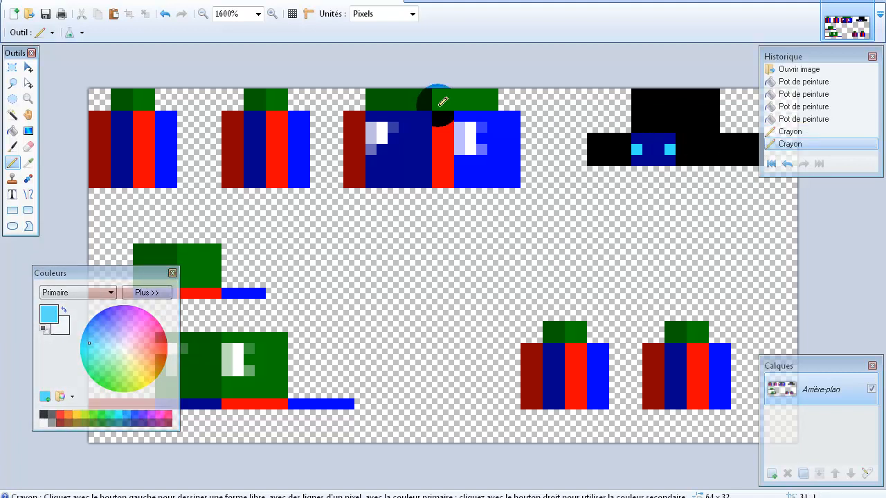
# Fill the head's dark blue front face with black using the Paint Bucket, keeping the two light blue eye pixels.
pyautogui.click(12, 129)
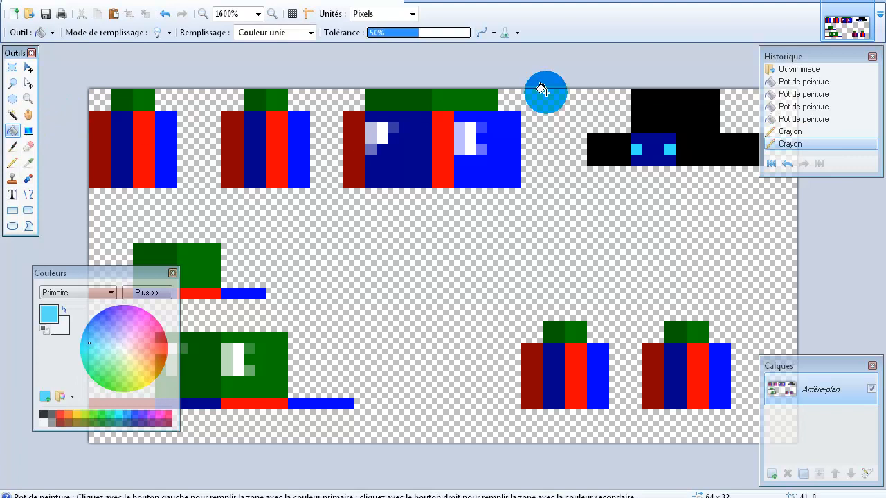
pyautogui.click(652, 134)
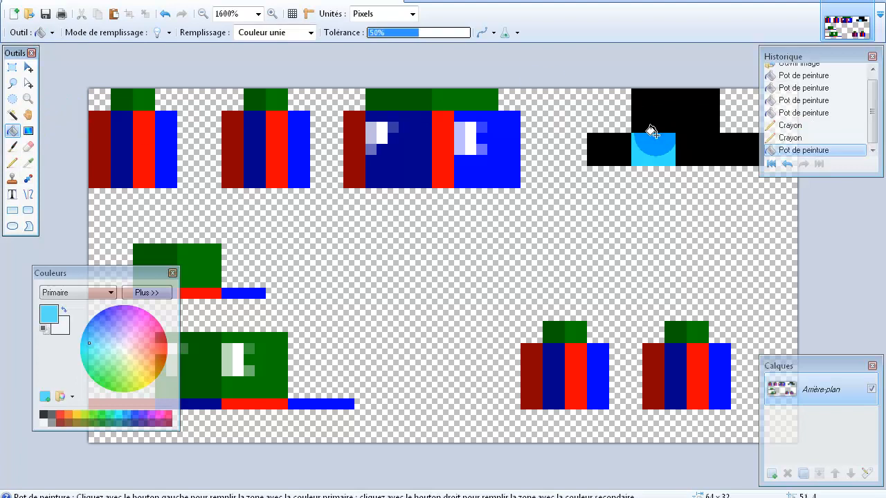
pyautogui.click(60, 6)
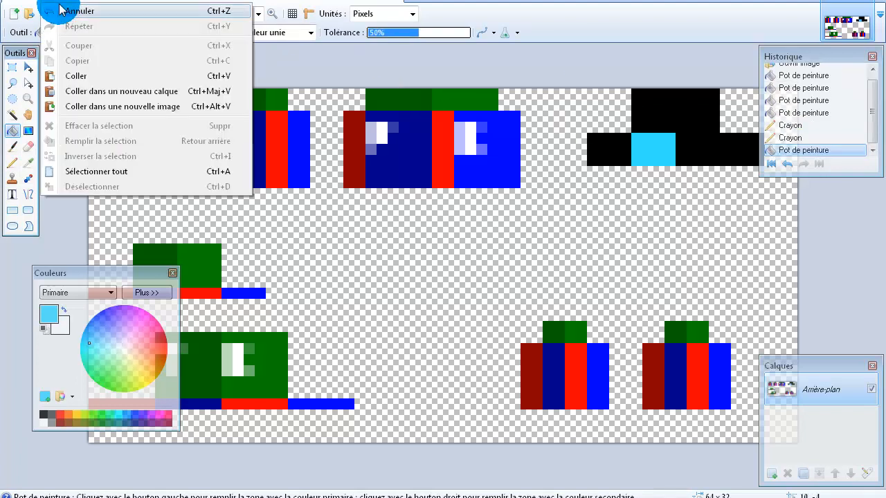
pyautogui.click(66, 10)
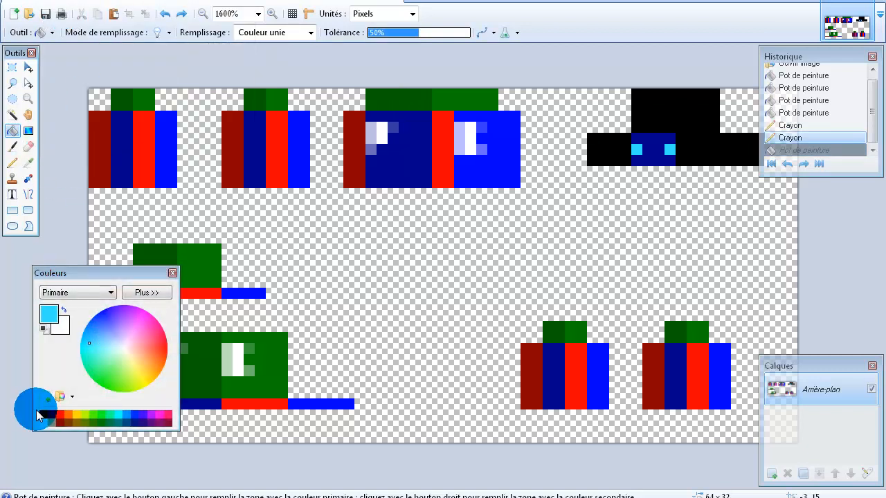
pyautogui.click(649, 154)
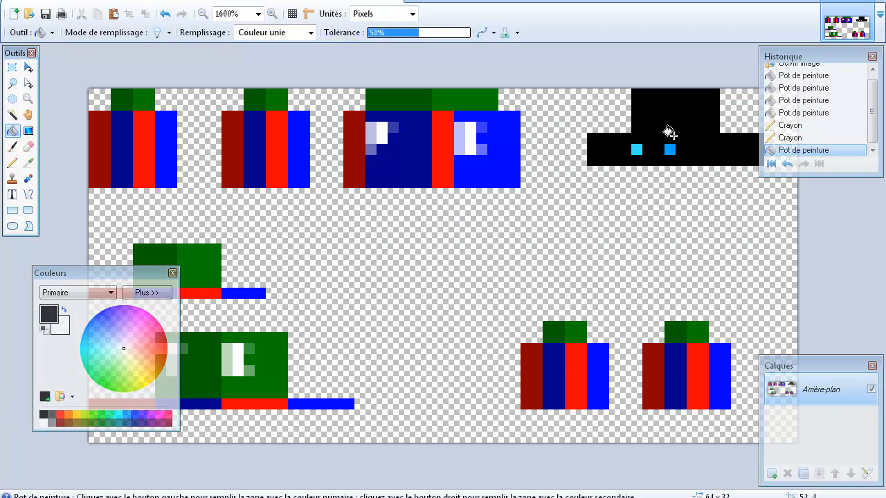
# Fill every face of the smaller upper hat part's texture area with dark grey.
pyautogui.moveTo(156, 274); pyautogui.dragTo(453, 203)
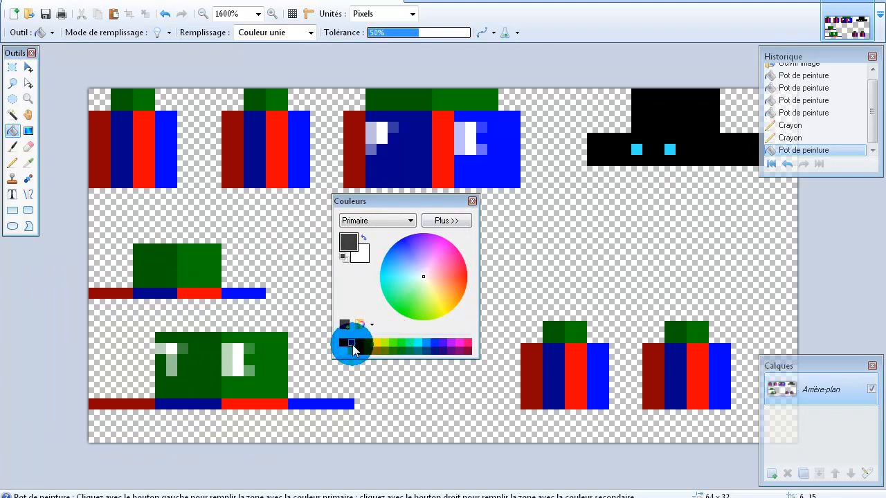
pyautogui.click(171, 268)
pyautogui.click(146, 287)
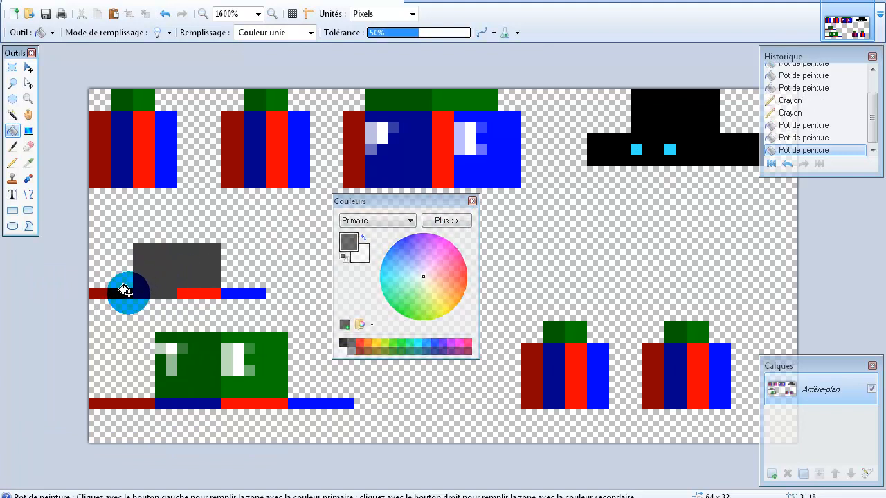
pyautogui.click(124, 292)
pyautogui.click(236, 293)
# Fill the larger hat brim's texture area with the same dark grey, including the leftover white and pale patches and the side strips.
pyautogui.click(232, 346)
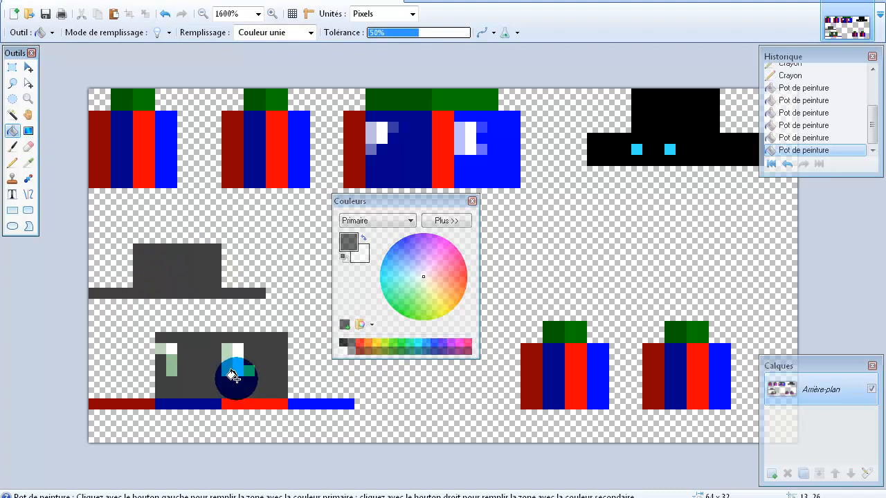
pyautogui.click(239, 363)
pyautogui.click(166, 356)
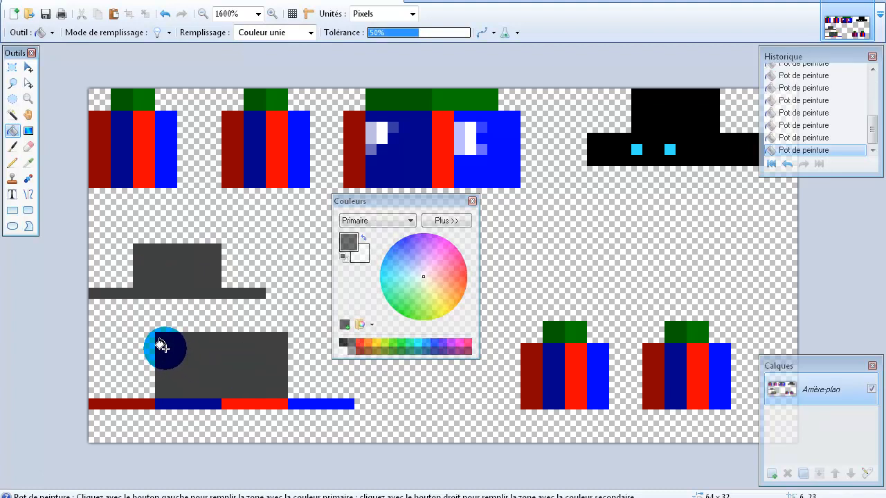
pyautogui.click(176, 404)
pyautogui.click(138, 404)
pyautogui.click(248, 407)
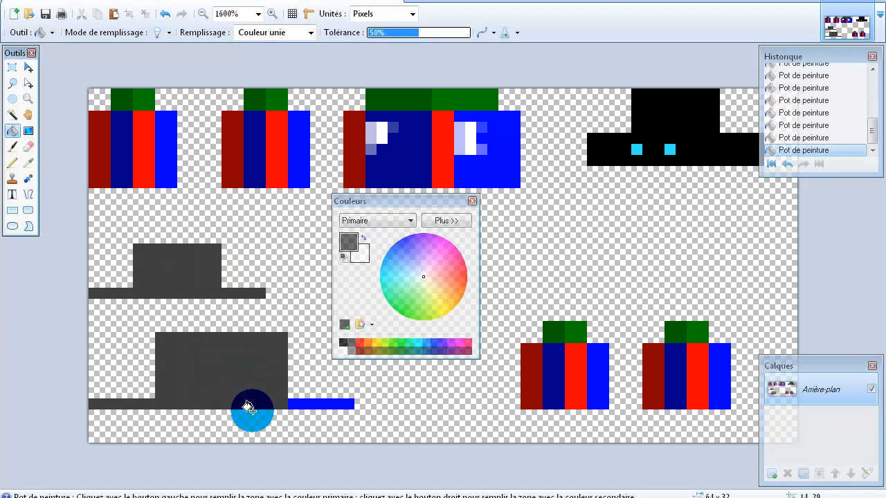
pyautogui.click(295, 405)
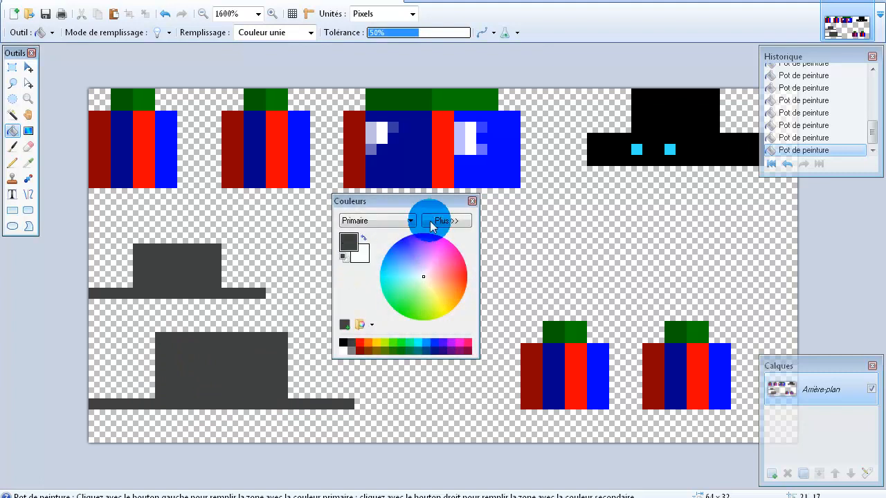
pyautogui.moveTo(427, 208); pyautogui.dragTo(135, 308)
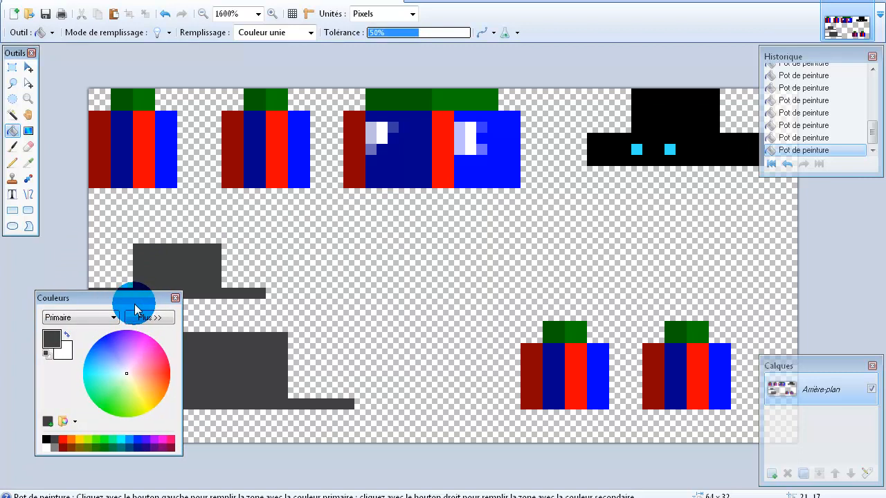
pyautogui.moveTo(135, 308)
pyautogui.mouseDown()
pyautogui.moveTo(207, 277)
pyautogui.moveTo(143, 297)
pyautogui.moveTo(125, 338)
pyautogui.moveTo(123, 313)
pyautogui.moveTo(140, 312)
pyautogui.mouseUp()
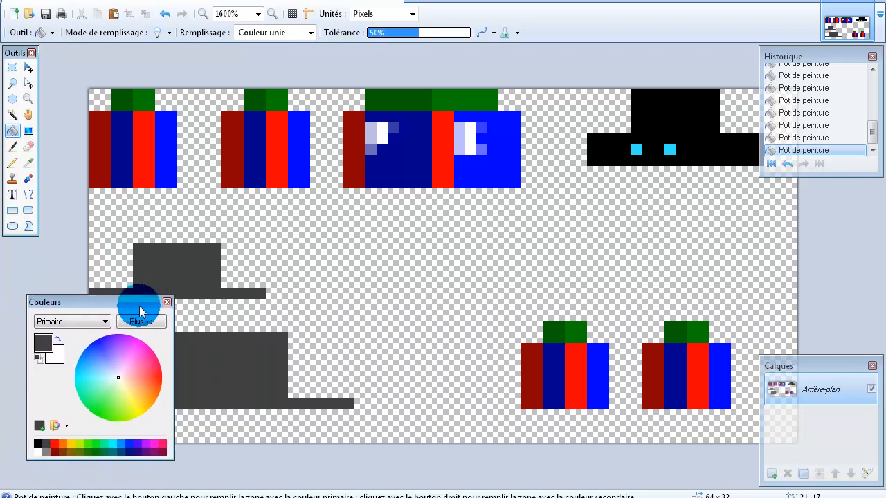
pyautogui.moveTo(140, 312); pyautogui.dragTo(458, 229)
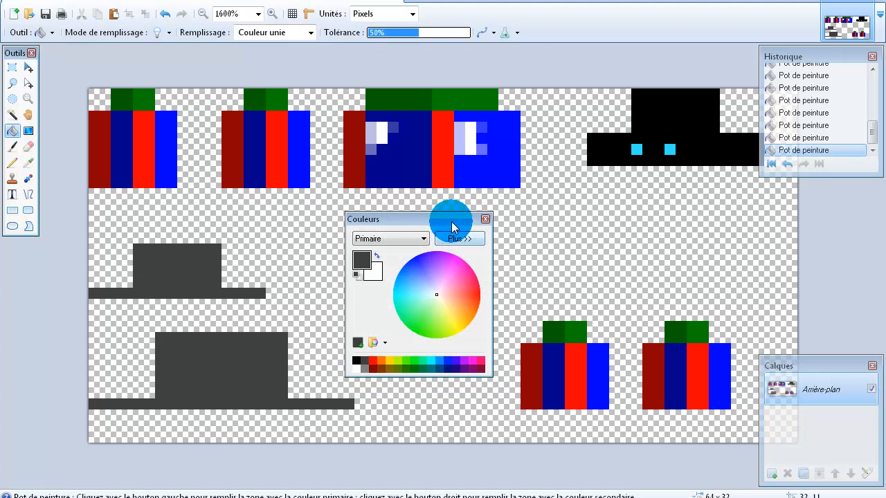
# Fill the whole torso texture area with black, including the white patches and every side face.
pyautogui.click(354, 360)
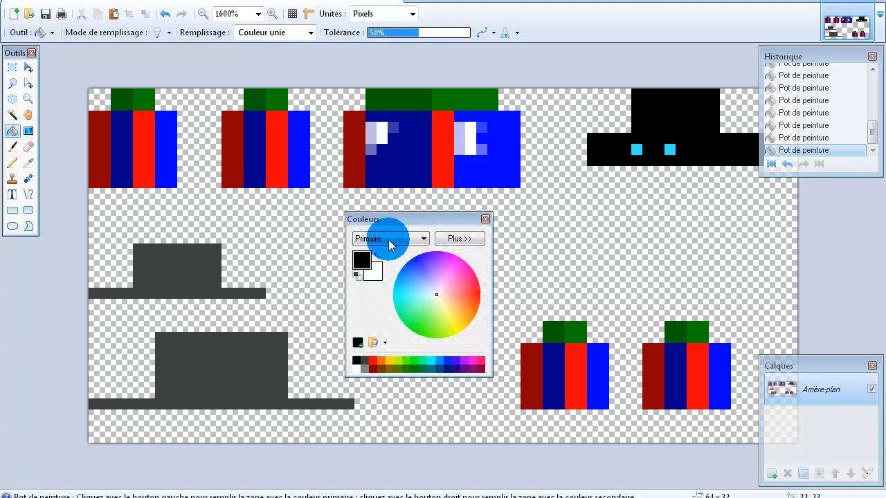
pyautogui.click(409, 147)
pyautogui.click(369, 138)
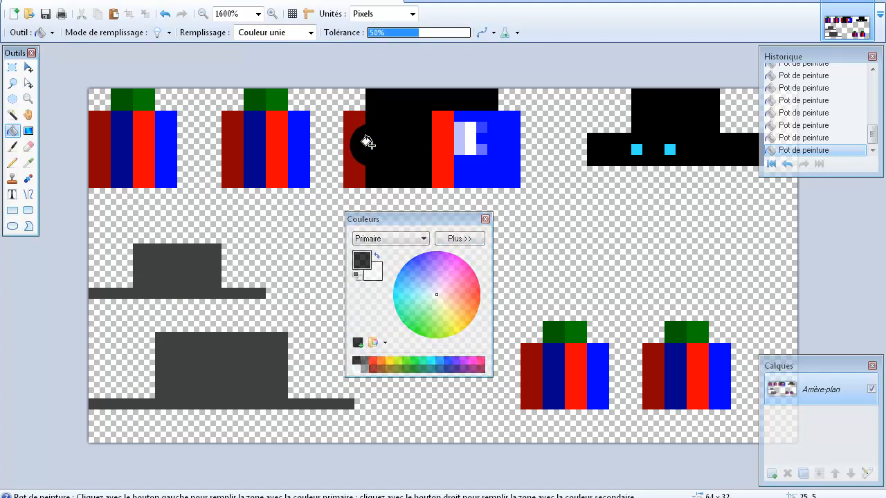
pyautogui.click(434, 136)
pyautogui.click(464, 137)
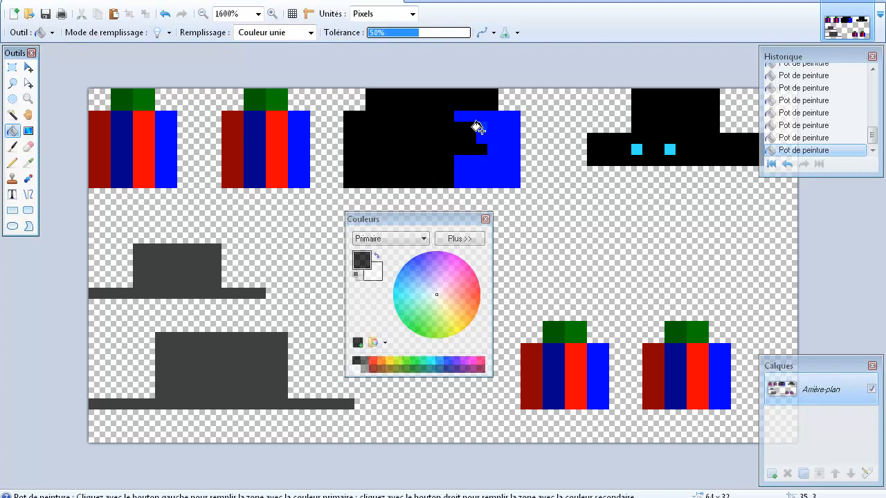
pyautogui.click(478, 130)
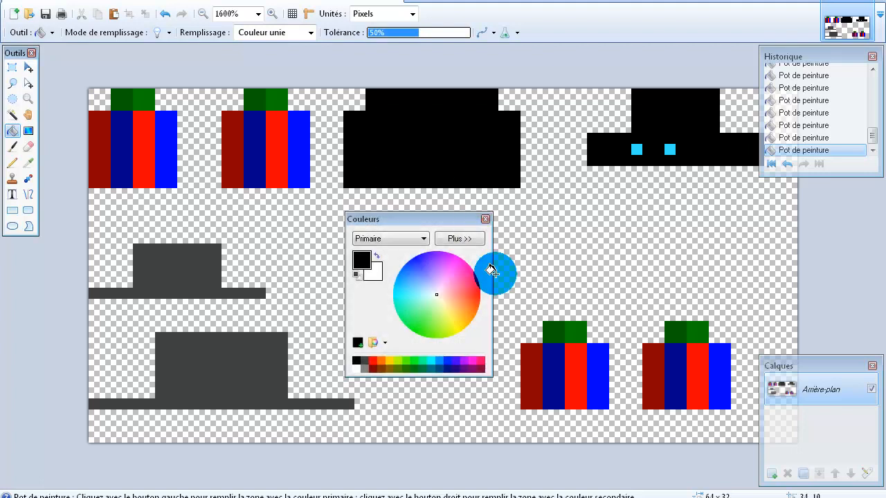
pyautogui.click(558, 327)
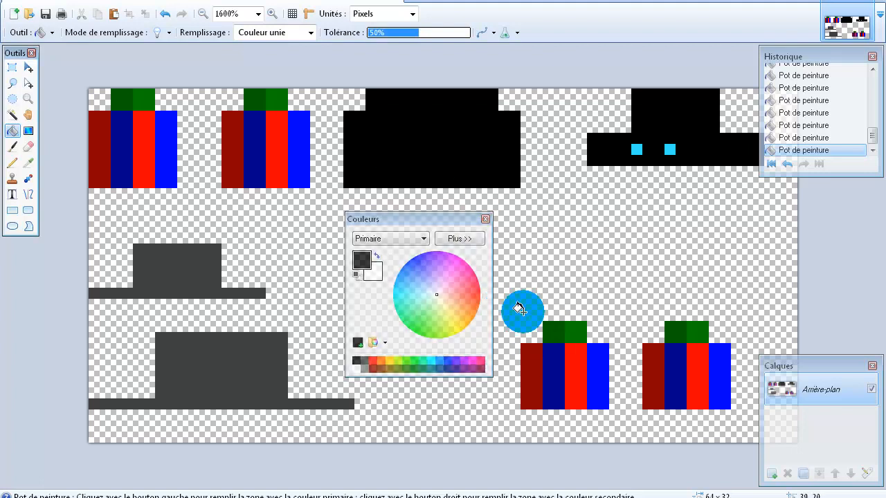
pyautogui.hotkey('ctrl', 'z')
pyautogui.moveTo(422, 226); pyautogui.dragTo(415, 215)
pyautogui.click(546, 327)
pyautogui.hotkey('ctrl', 'z')
pyautogui.click(671, 334)
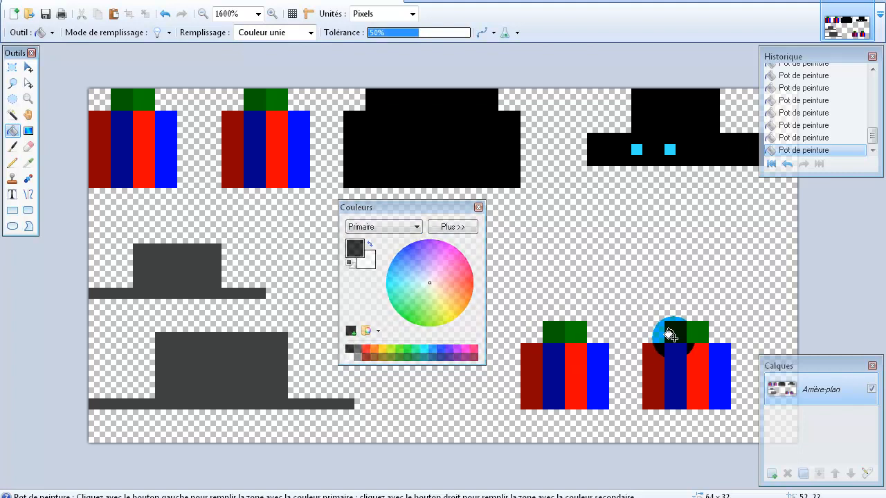
pyautogui.hotkey('ctrl', 'z')
pyautogui.click(554, 329)
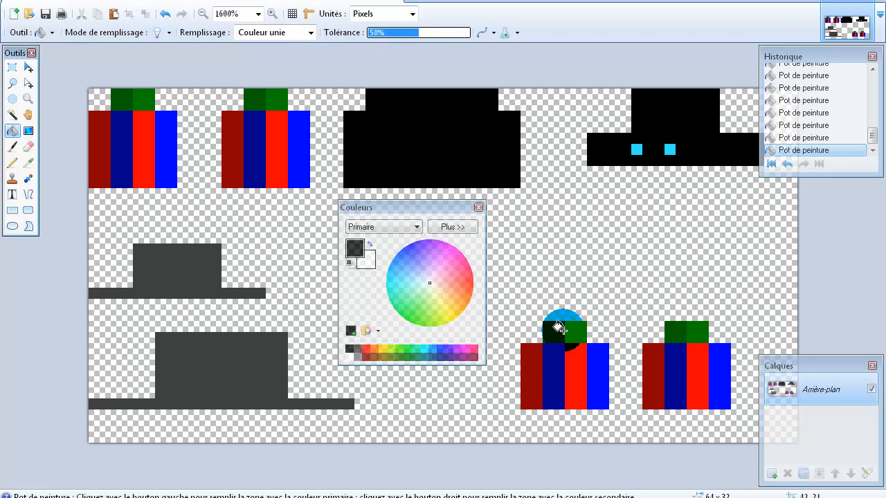
# Set the primary colour to light blue and make an 8 × 8 pixel rectangular selection around the left arm's texture area.
pyautogui.click(395, 284)
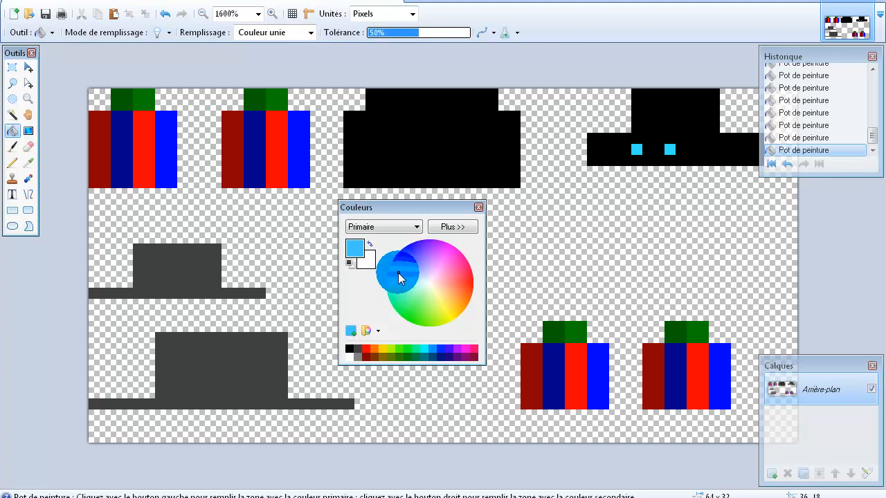
pyautogui.moveTo(421, 210); pyautogui.dragTo(119, 272)
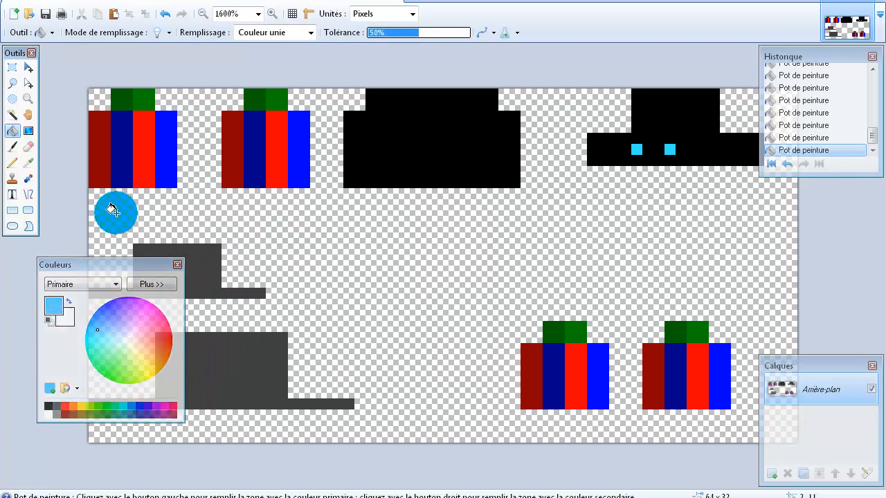
pyautogui.click(13, 68)
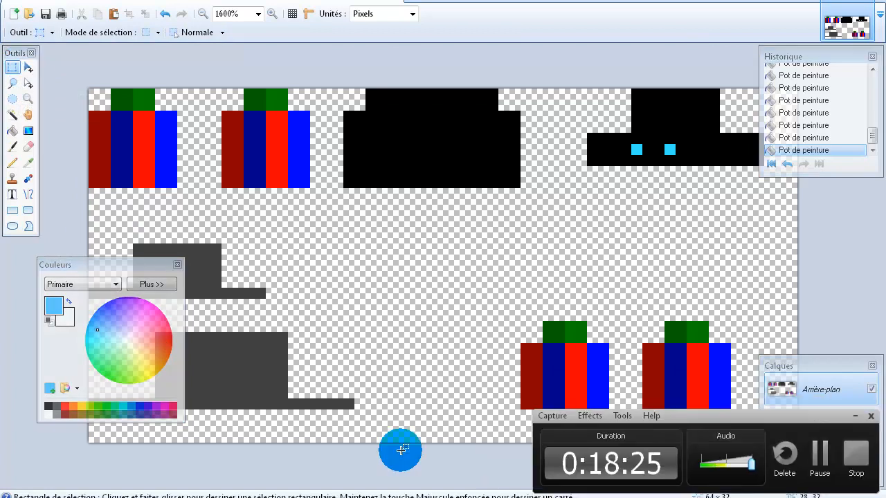
pyautogui.click(855, 418)
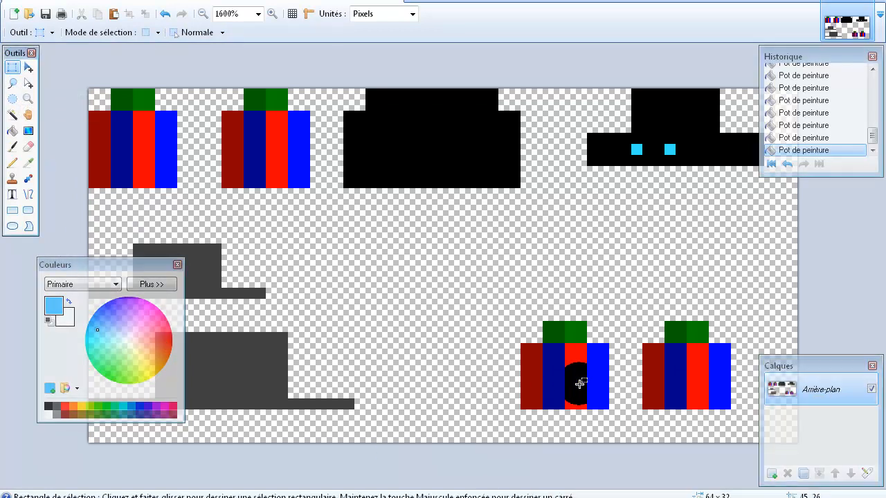
pyautogui.moveTo(524, 406); pyautogui.dragTo(607, 327)
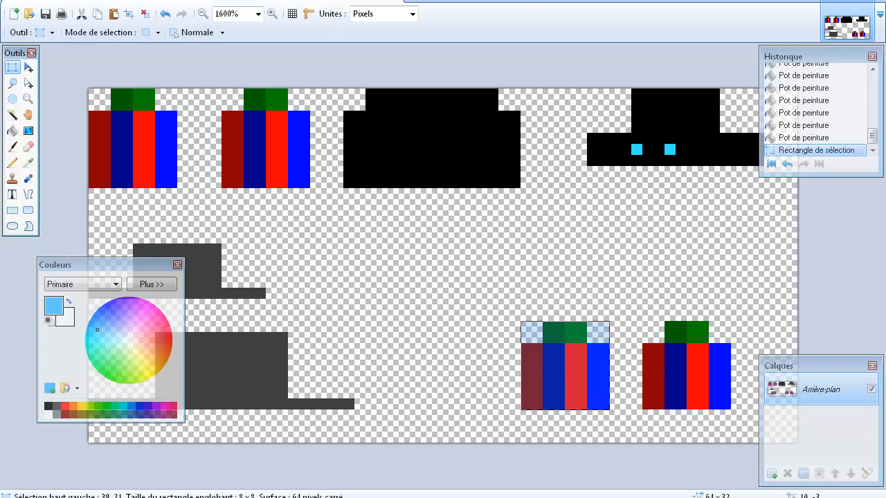
# Check the right arm's box in Techne and create a new blank 8 × 8 pixel image in Paint.NET.
pyautogui.click(24, 3)
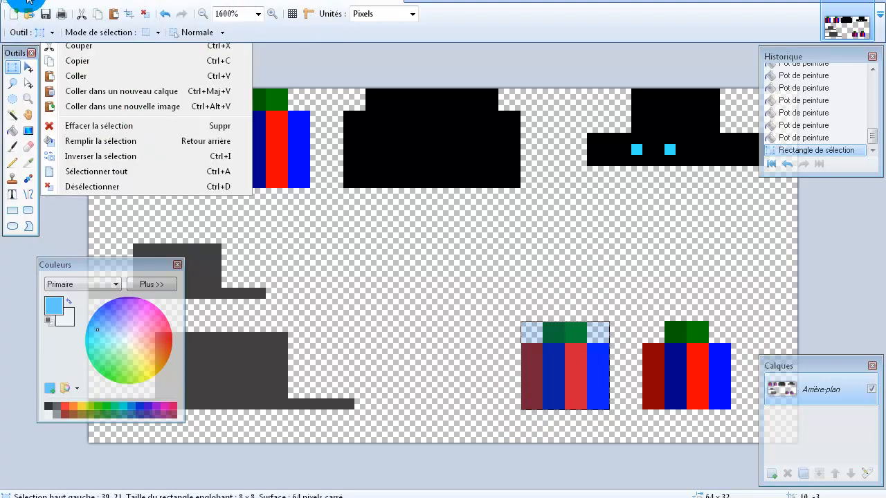
pyautogui.click(42, 11)
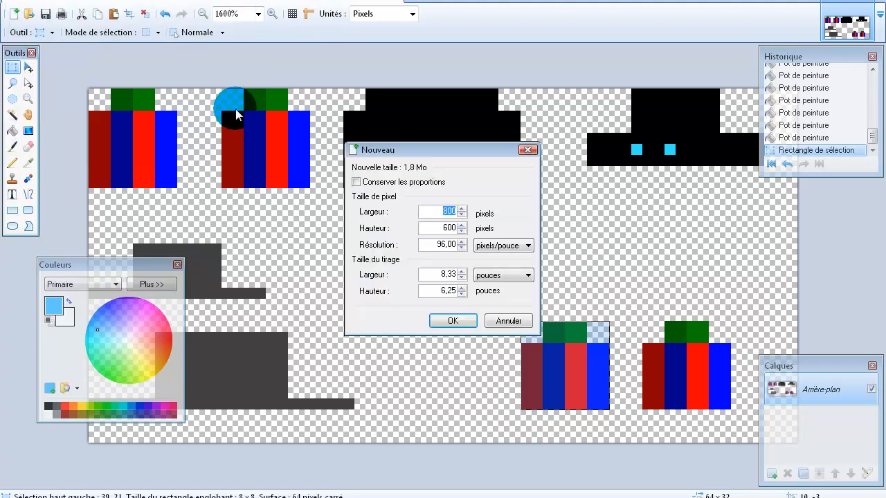
pyautogui.write('14')
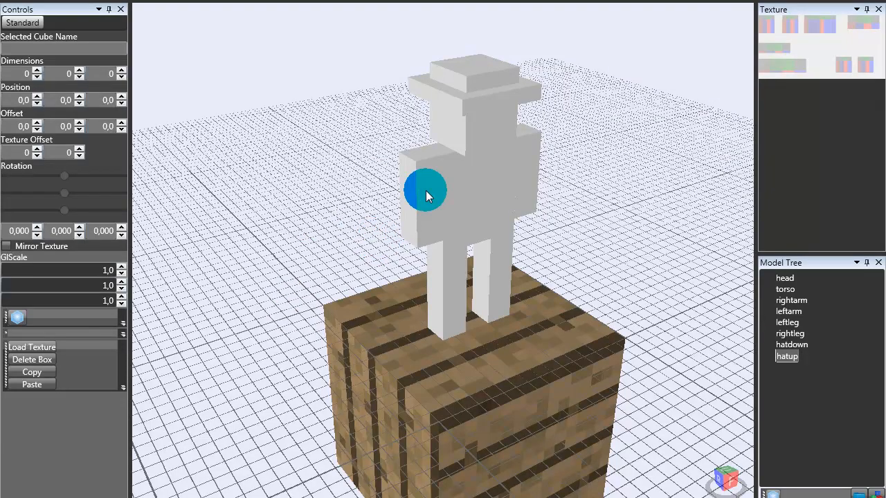
pyautogui.click(426, 190)
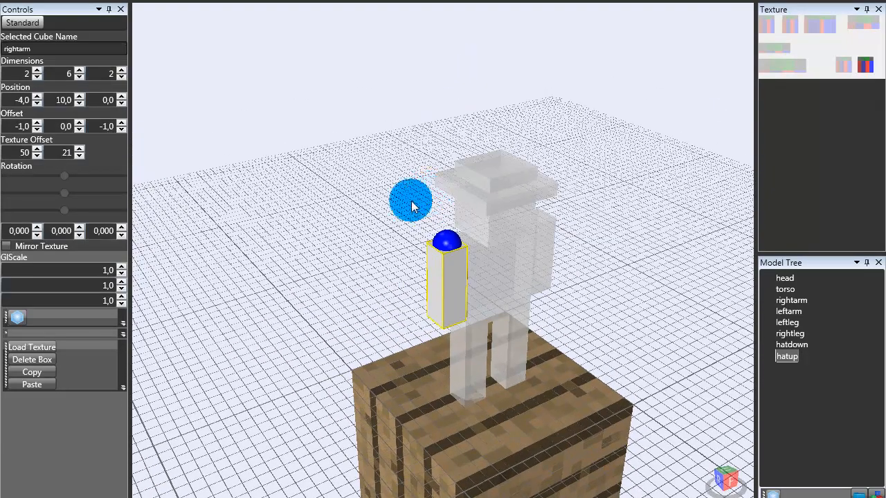
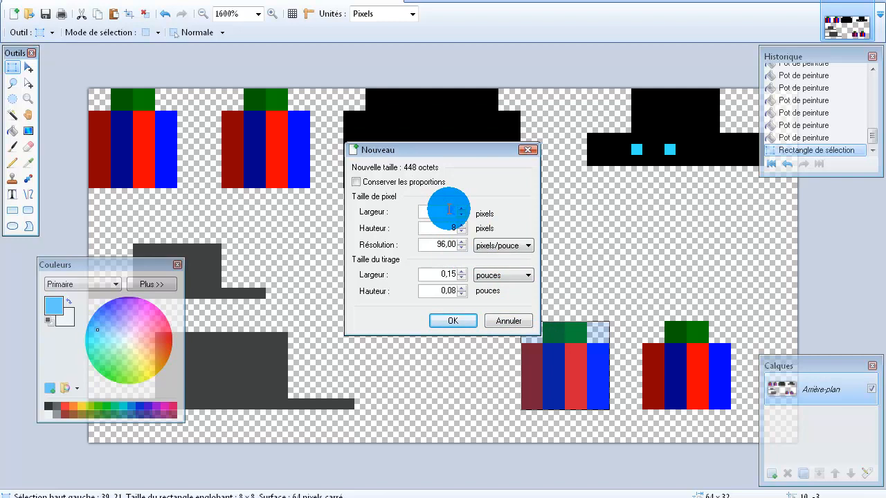
pyautogui.write('8')
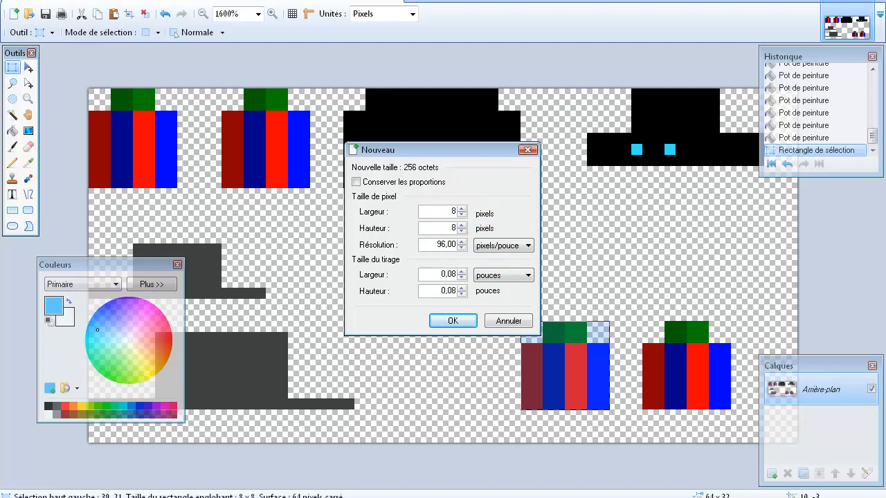
pyautogui.click(453, 320)
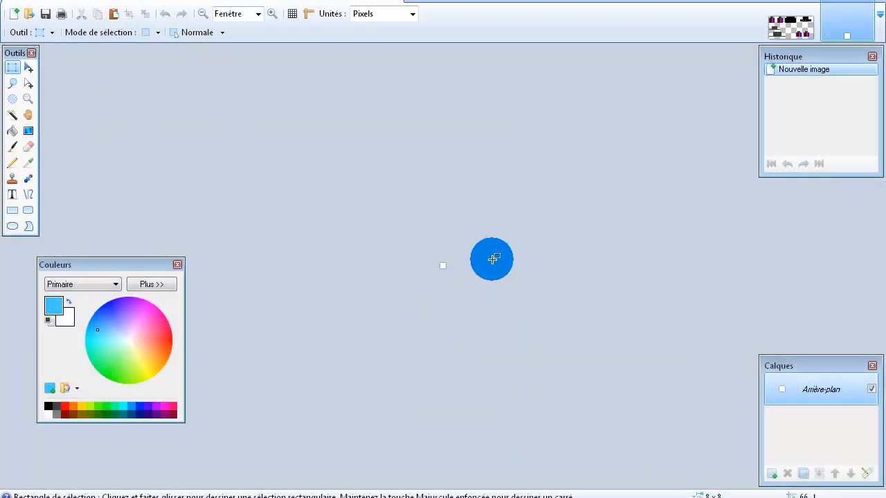
pyautogui.click(27, 101)
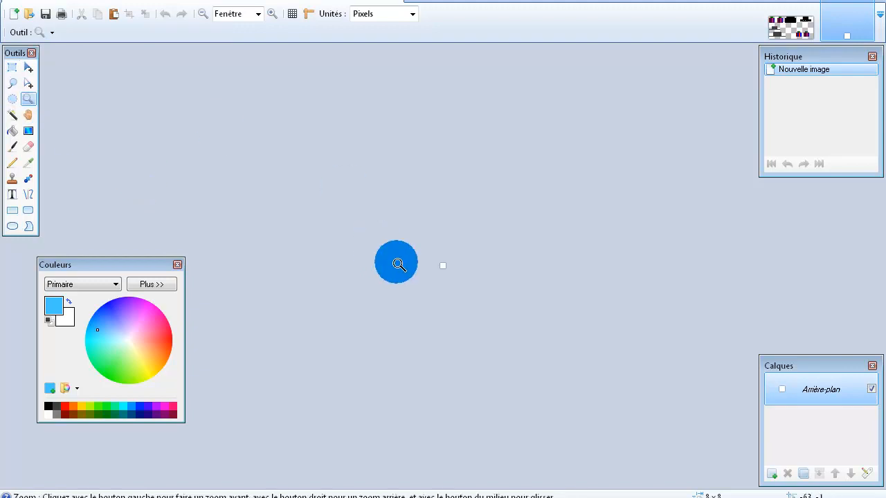
pyautogui.click(443, 270)
pyautogui.click(444, 270)
pyautogui.click(443, 270)
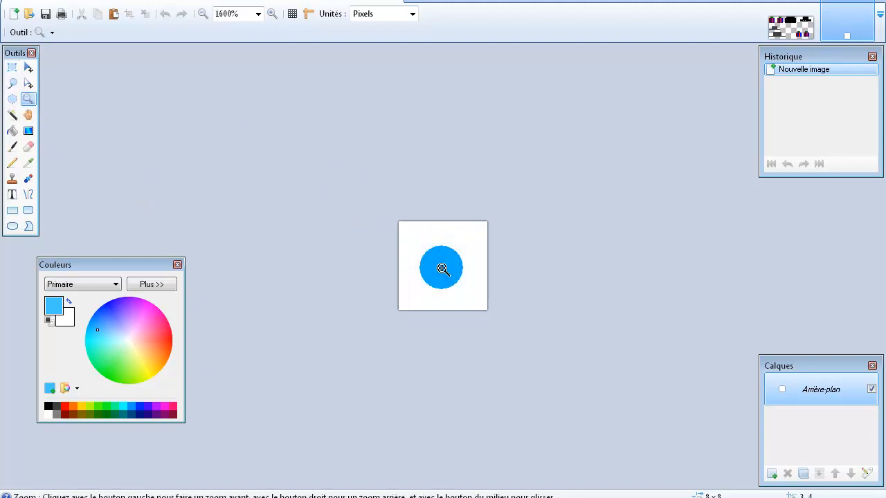
# Copy the left arm's 8 × 8 pixel texture area from the texture map and paste it into the new blank image.
pyautogui.click(443, 270)
pyautogui.click(443, 270)
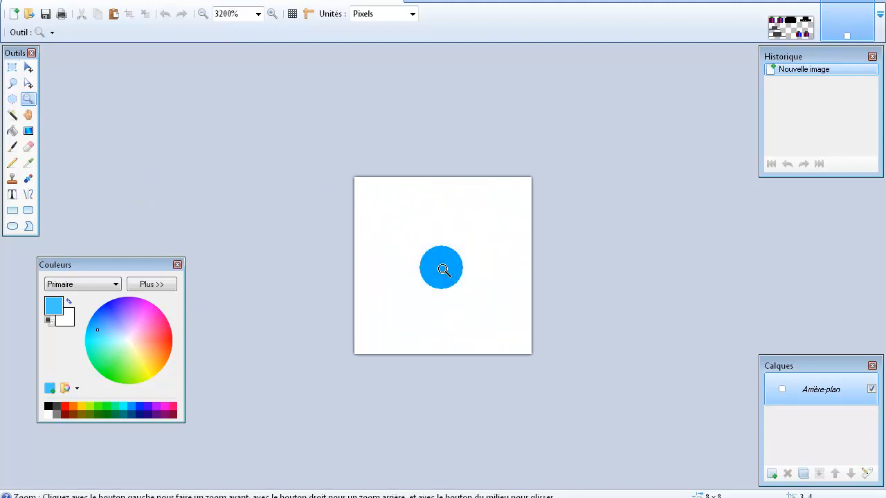
pyautogui.click(13, 68)
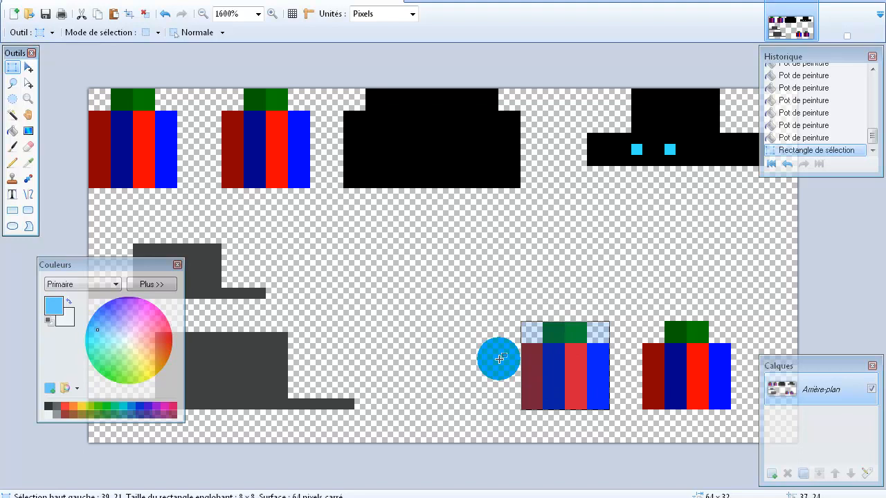
pyautogui.click(572, 360)
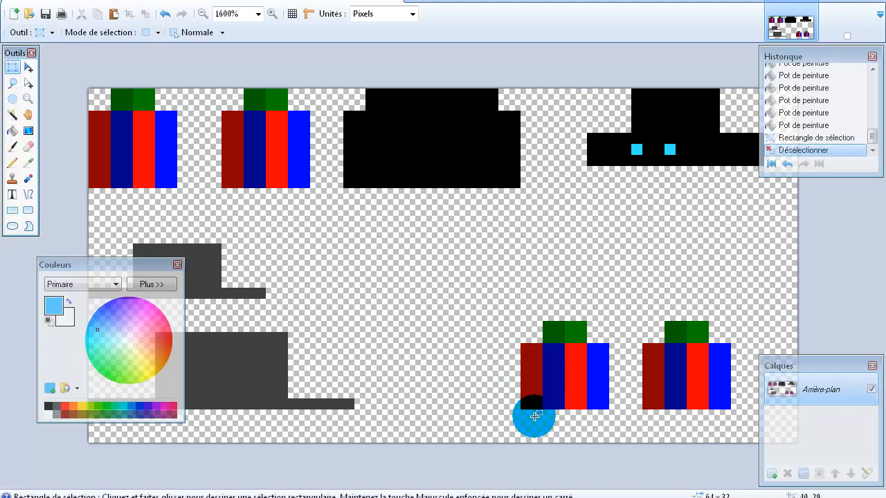
pyautogui.moveTo(528, 405); pyautogui.dragTo(607, 329)
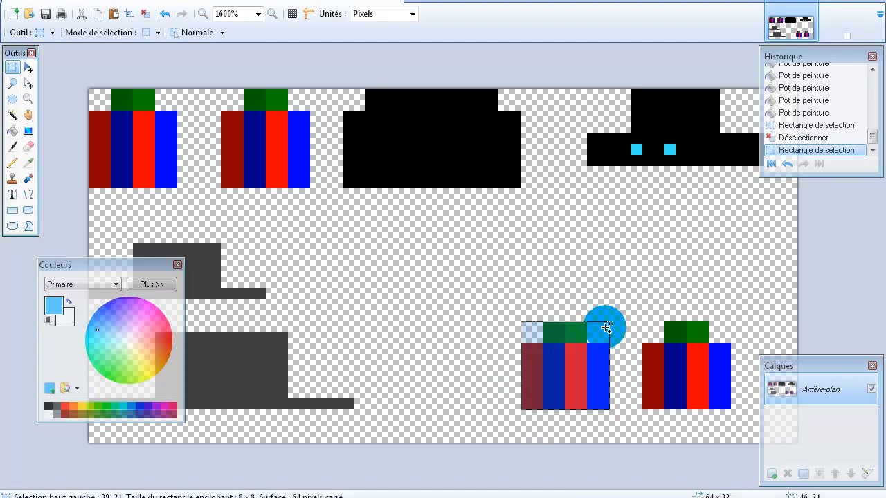
pyautogui.click(835, 23)
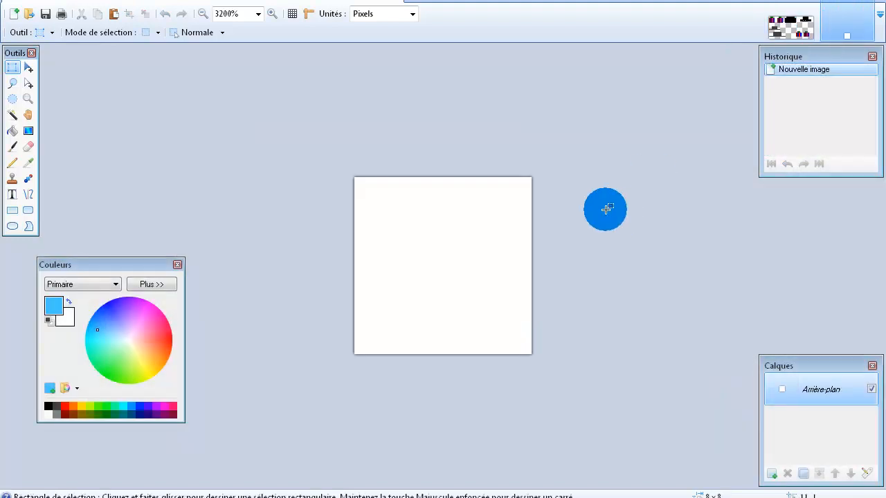
pyautogui.hotkey('ctrl', 'v')
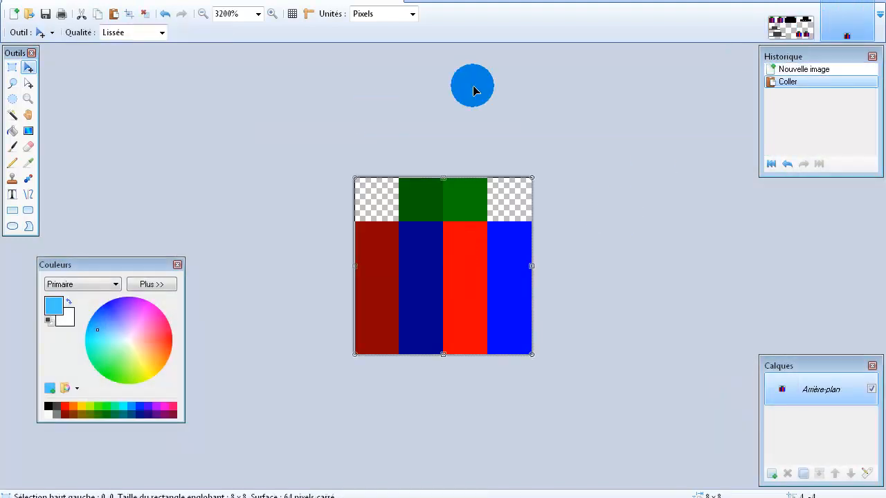
pyautogui.click(368, 178)
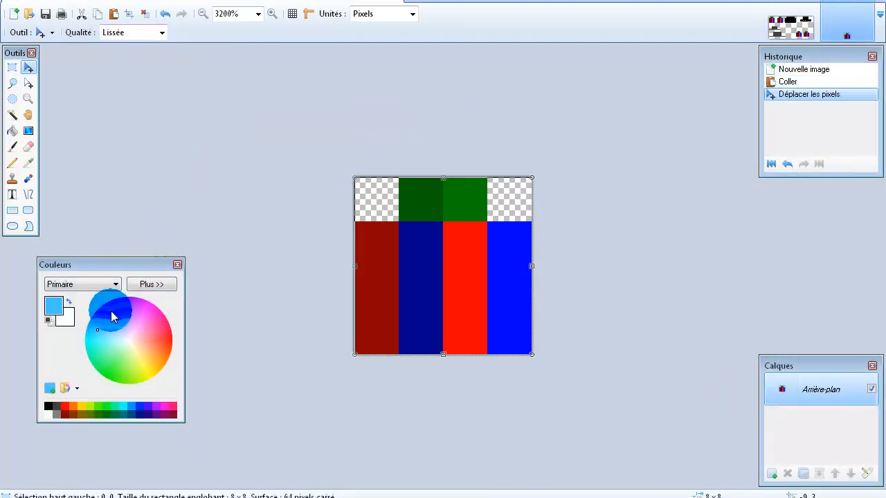
# Activate the Gradient tool with the linear style and colour mode for the arm image.
pyautogui.click(28, 131)
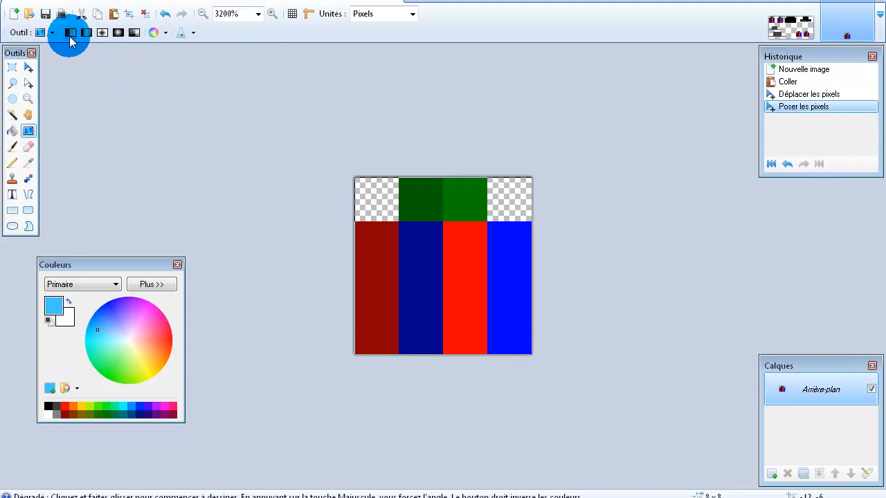
pyautogui.click(168, 32)
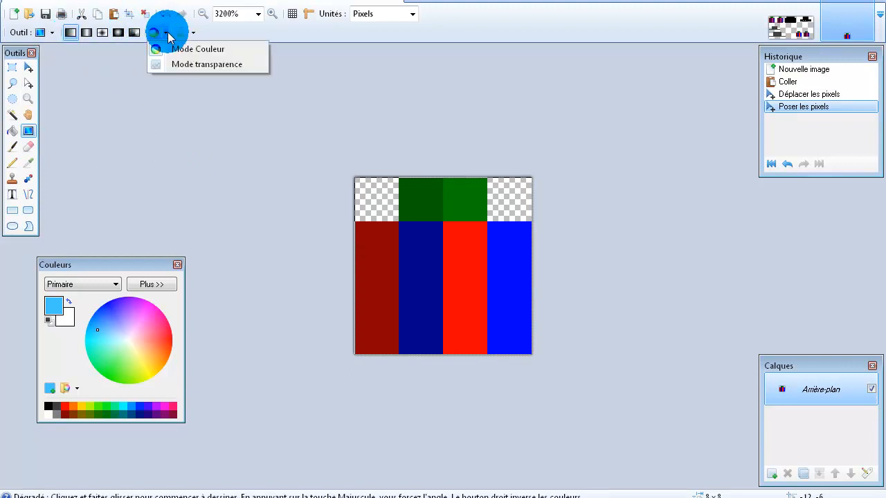
pyautogui.click(193, 32)
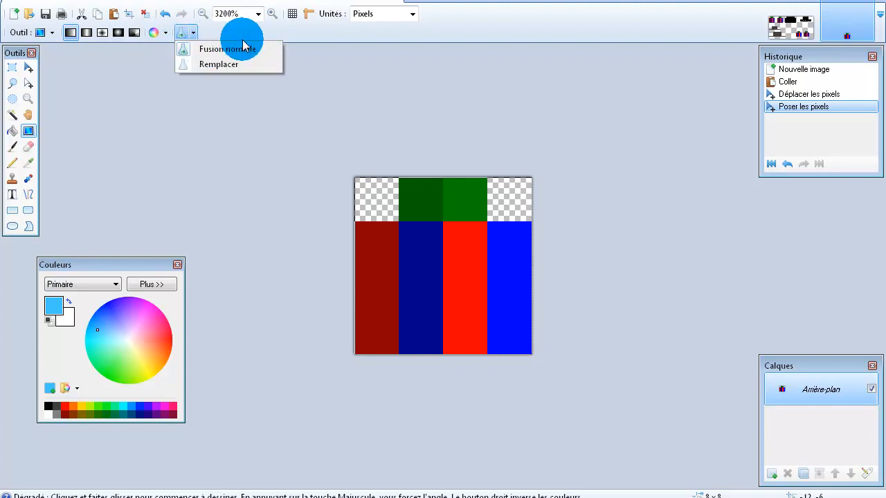
pyautogui.click(218, 63)
# Try a vertical gradient from light blue to white over the whole arm image, and undo it.
pyautogui.moveTo(443, 333); pyautogui.dragTo(456, 177)
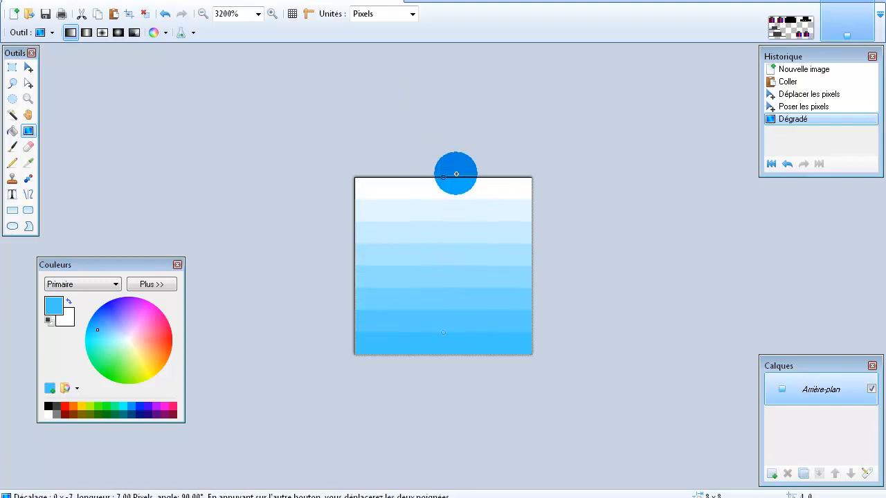
pyautogui.click(63, 0)
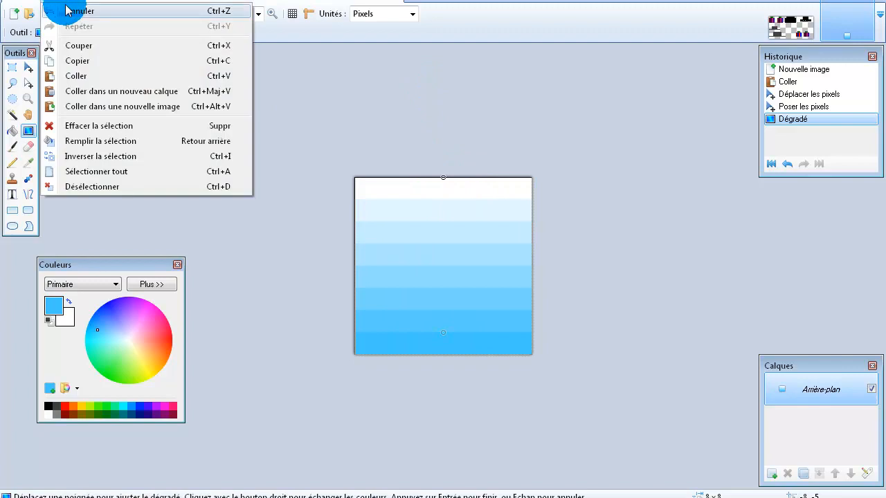
pyautogui.click(63, 9)
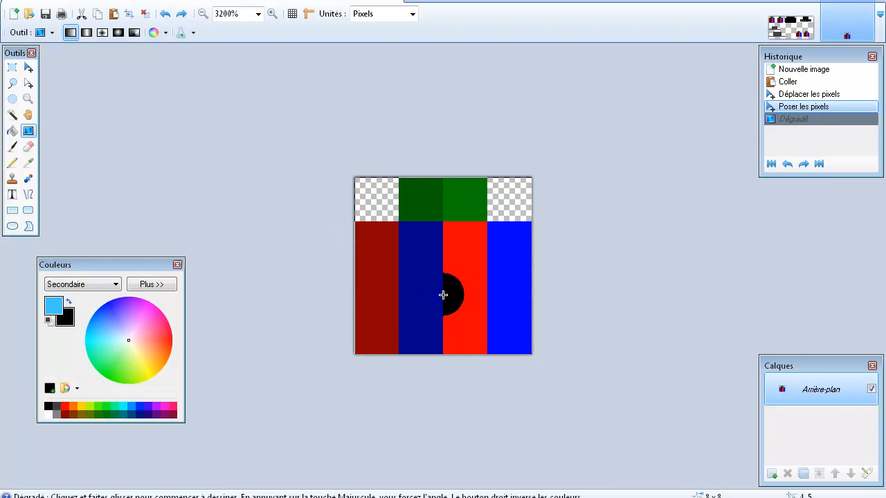
# Set the secondary colour to black and fill the arm image with a vertical gradient from light blue at its bottom edge to black at its top edge.
pyautogui.moveTo(443, 295); pyautogui.dragTo(443, 199)
pyautogui.click(73, 11)
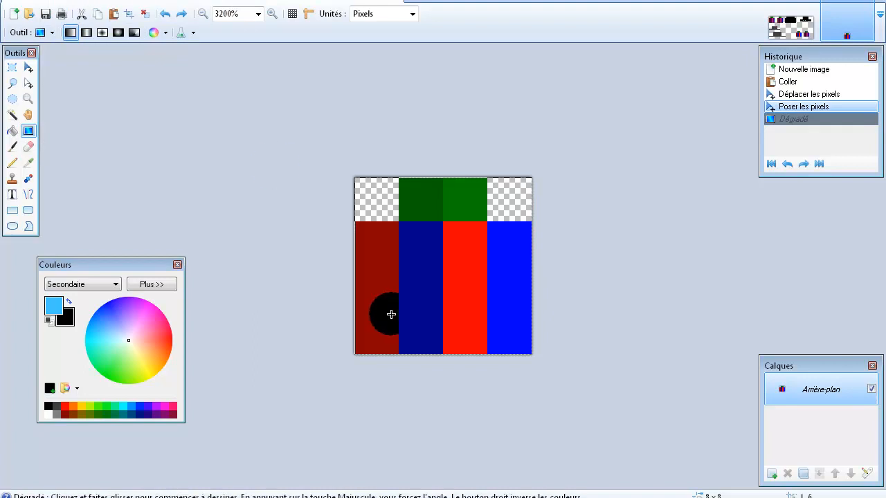
pyautogui.moveTo(443, 355); pyautogui.dragTo(448, 178)
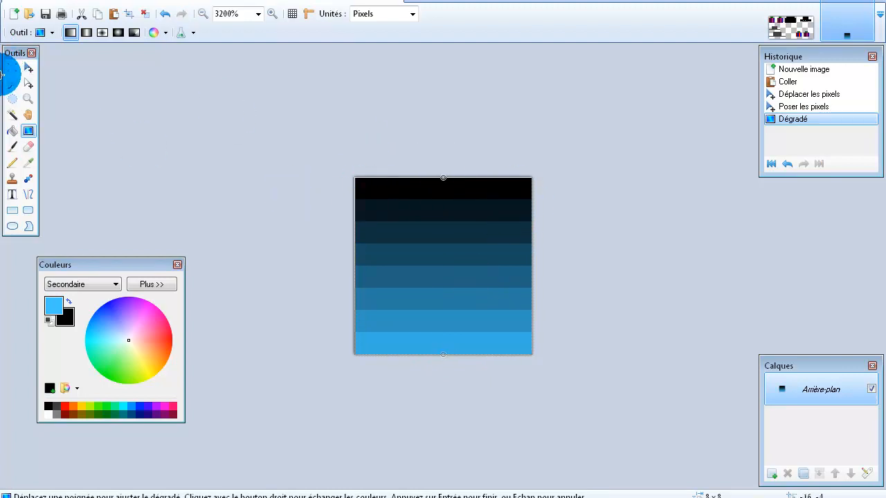
# Set the Eraser to a brush width of 1 with antialiasing disabled.
pyautogui.click(28, 146)
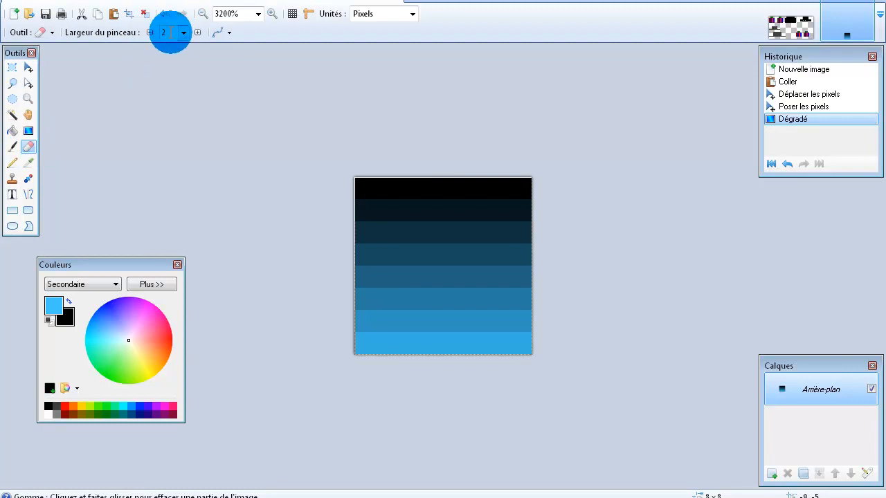
pyautogui.click(149, 33)
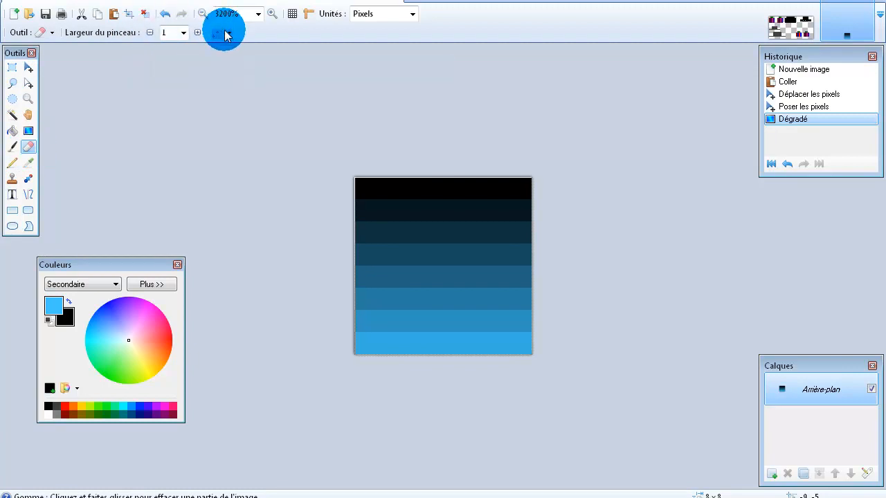
pyautogui.click(229, 32)
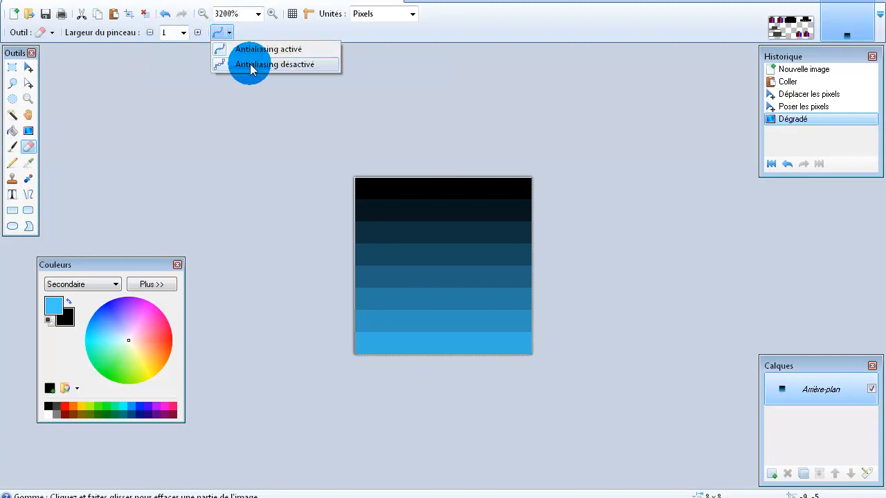
pyautogui.click(296, 65)
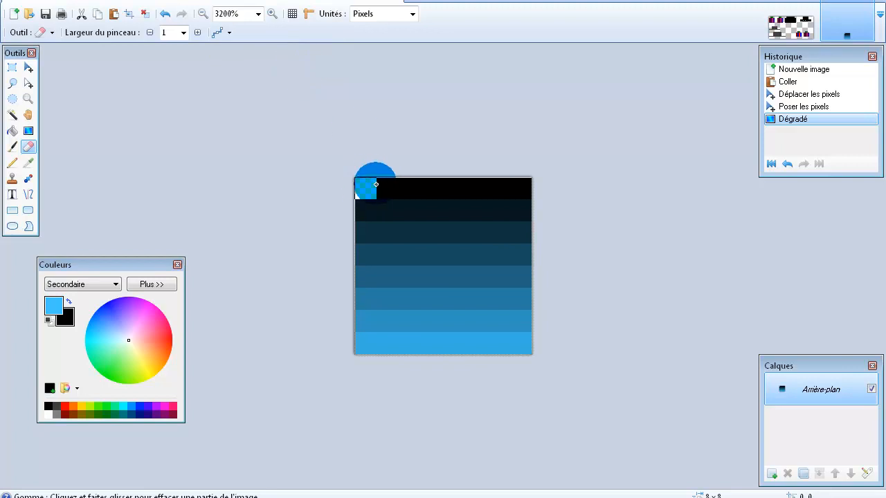
# Erase the 2 × 2 pixel blocks in both upper corners of the arm texture to transparency.
pyautogui.moveTo(374, 210); pyautogui.dragTo(375, 210)
pyautogui.click(383, 209)
pyautogui.click(383, 191)
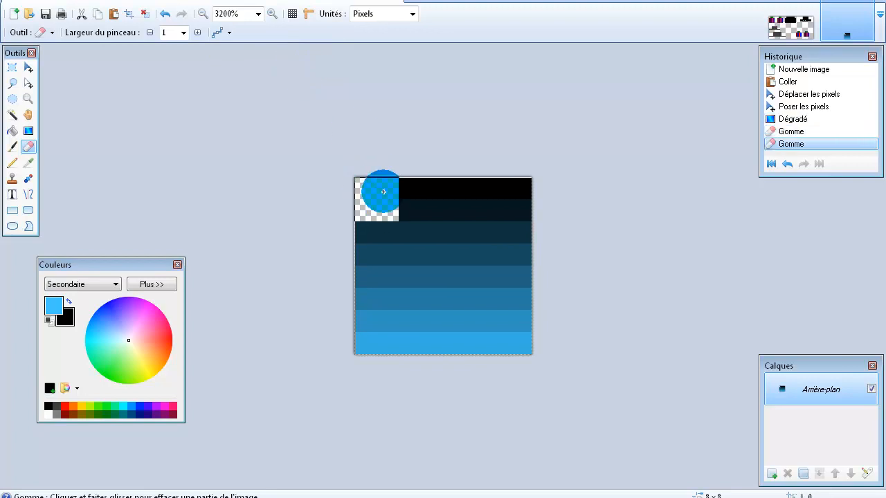
pyautogui.click(507, 202)
pyautogui.click(500, 192)
pyautogui.click(520, 187)
pyautogui.click(520, 214)
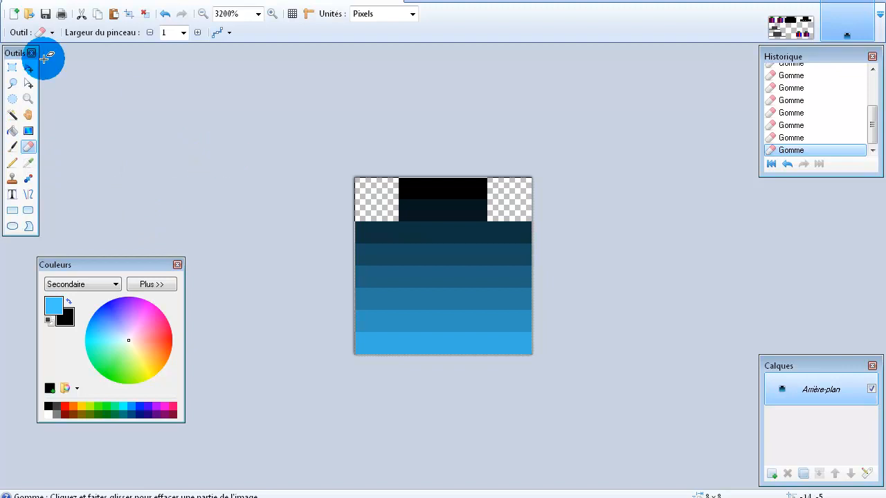
# Try pencilling the arm texture's left top square black and its right top square light blue, and undo the strokes.
pyautogui.click(13, 162)
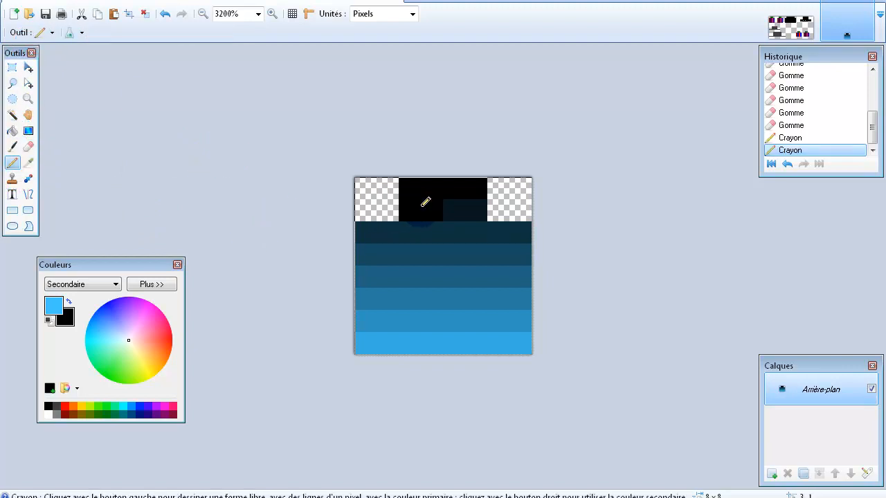
pyautogui.click(456, 209)
pyautogui.moveTo(478, 206); pyautogui.dragTo(465, 191)
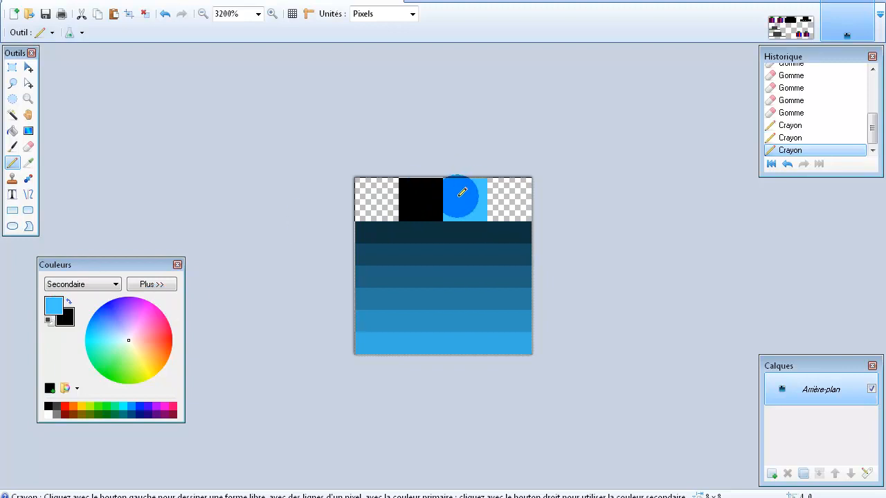
pyautogui.click(64, 0)
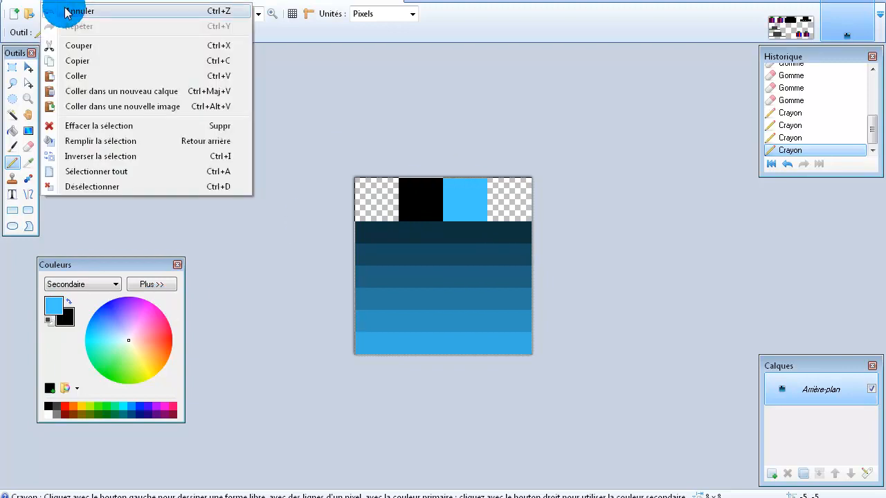
pyautogui.click(64, 9)
pyautogui.click(63, 1)
pyautogui.click(62, 6)
pyautogui.click(63, 1)
pyautogui.click(63, 8)
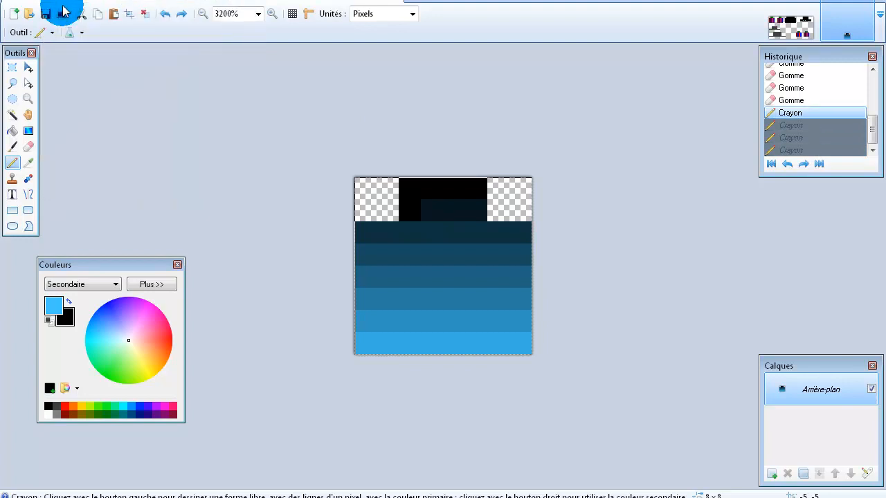
# Pencil the arm texture's left 2 × 2 pixel top square light blue and its right one black.
pyautogui.moveTo(428, 210); pyautogui.dragTo(414, 196, button='right')
pyautogui.moveTo(418, 202); pyautogui.dragTo(438, 187)
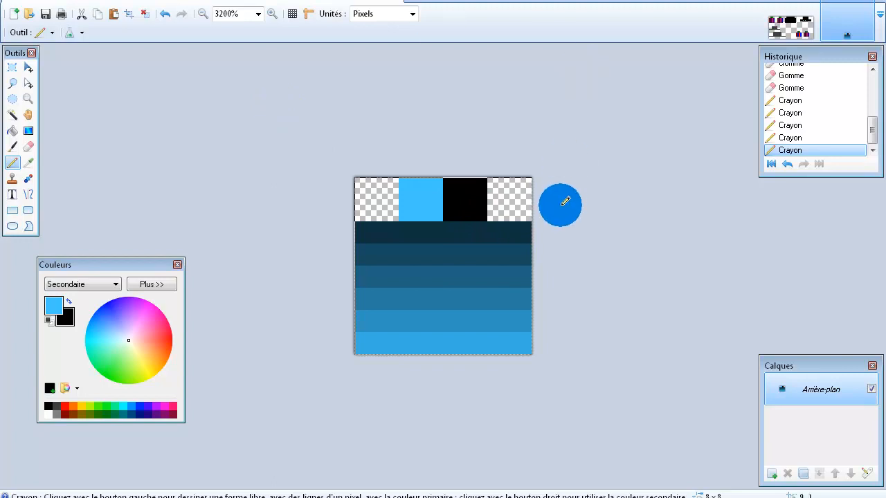
# Copy the whole 8 × 8 pixel arm image and paste it exactly over the left arm's area in the texture map.
pyautogui.click(14, 69)
pyautogui.click(291, 325)
pyautogui.moveTo(378, 333); pyautogui.dragTo(524, 192)
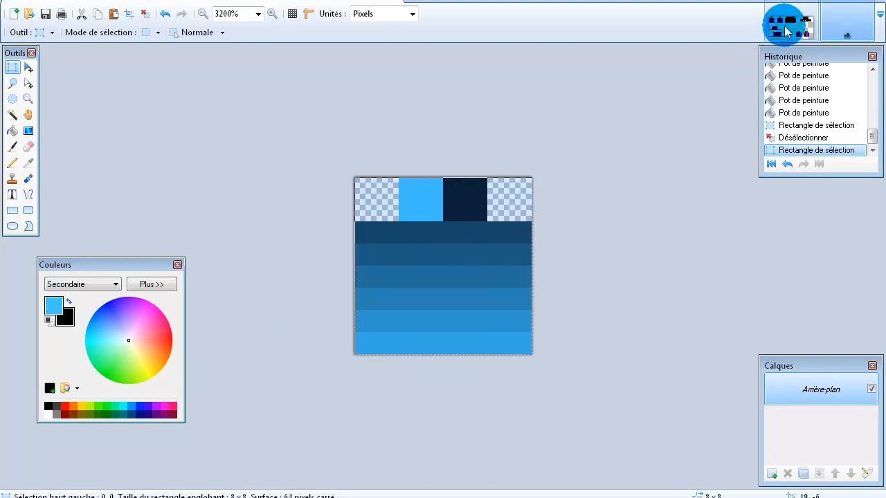
pyautogui.click(788, 26)
pyautogui.click(508, 293)
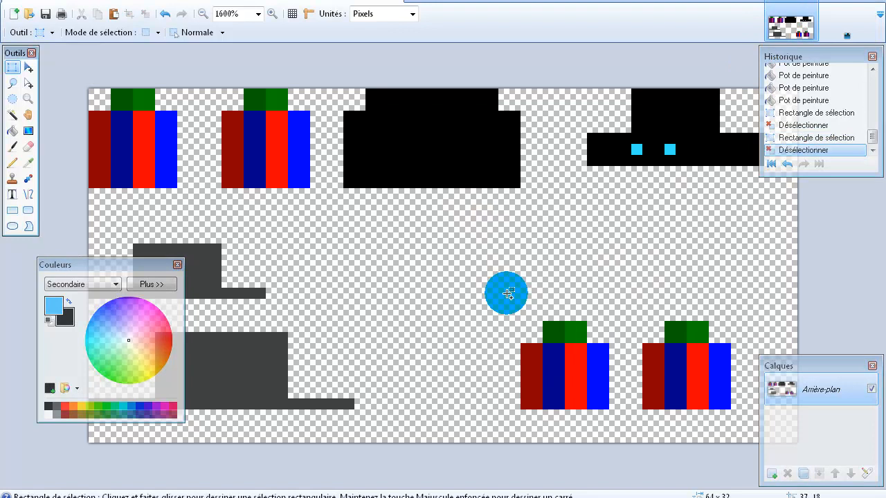
pyautogui.hotkey('ctrl', 'v')
pyautogui.moveTo(153, 138); pyautogui.dragTo(580, 376)
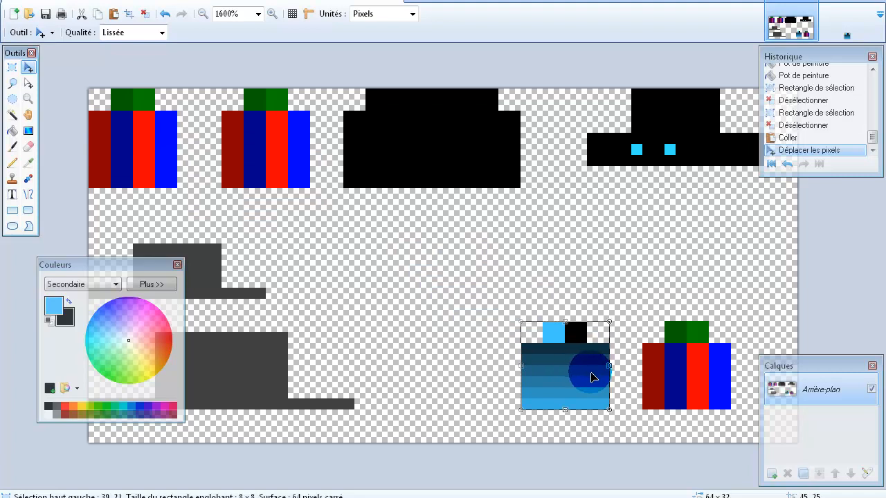
# Paste a second copy of the arm texture exactly over the right arm's area in the texture map.
pyautogui.click(683, 380)
pyautogui.hotkey('ctrl', 'v')
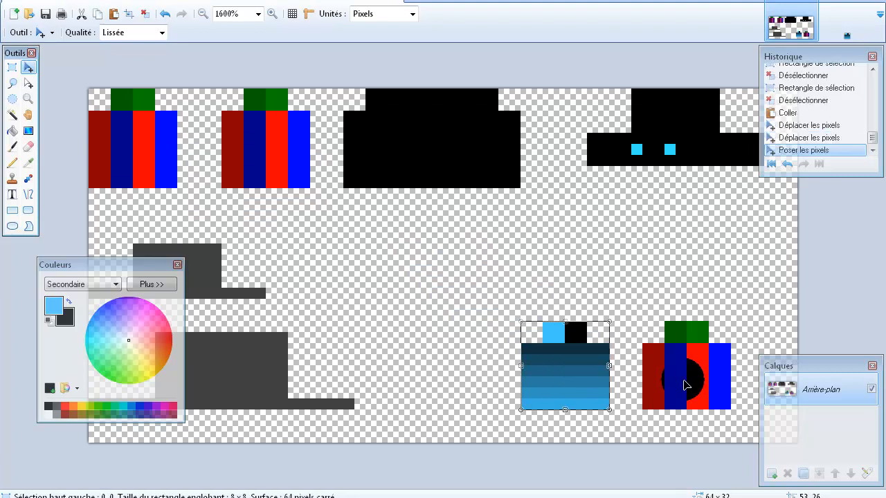
pyautogui.moveTo(189, 149); pyautogui.dragTo(708, 378)
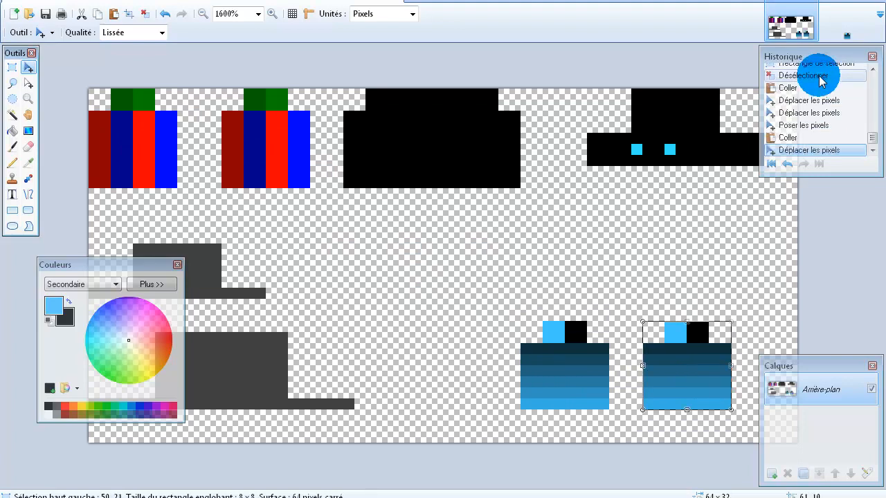
# Close the temporary 8 × 8 pixel arm image without saving it.
pyautogui.click(838, 34)
pyautogui.click(867, 8)
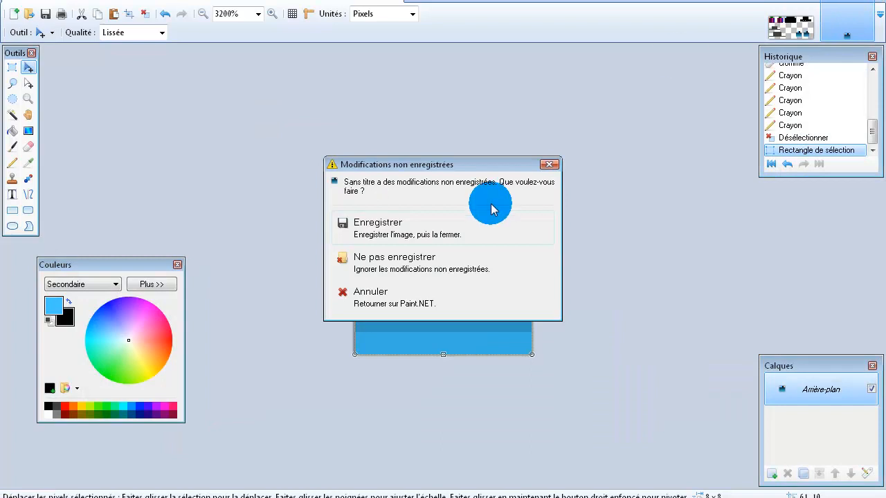
pyautogui.click(453, 262)
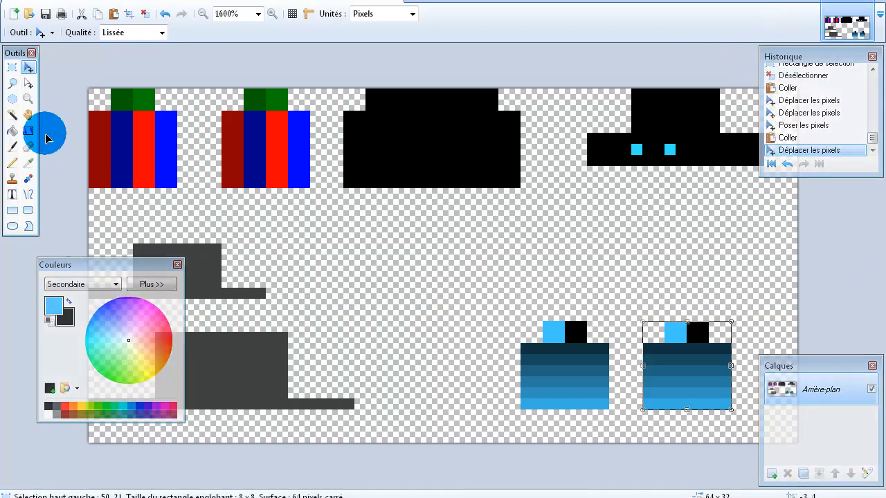
# Select the 8 × 9 pixel leg texture area starting at the map's origin, and switch to Techne to check the leg.
pyautogui.click(14, 68)
pyautogui.moveTo(92, 173); pyautogui.dragTo(168, 91)
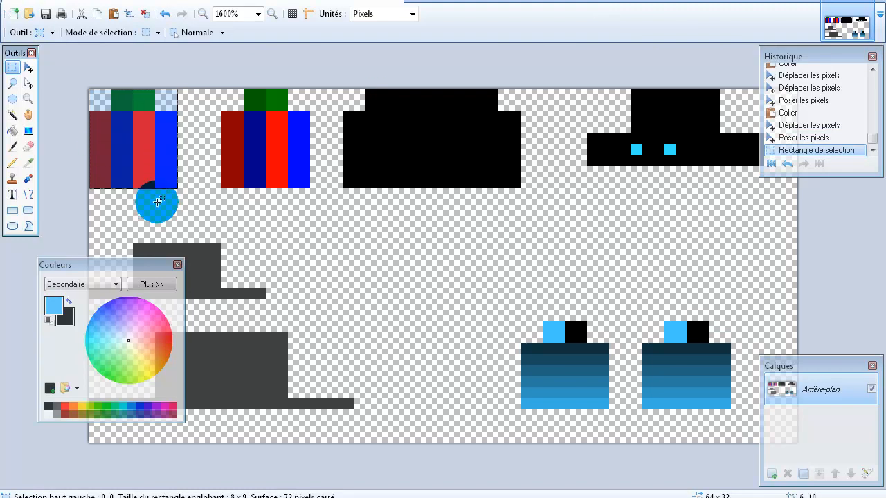
pyautogui.click(183, 497)
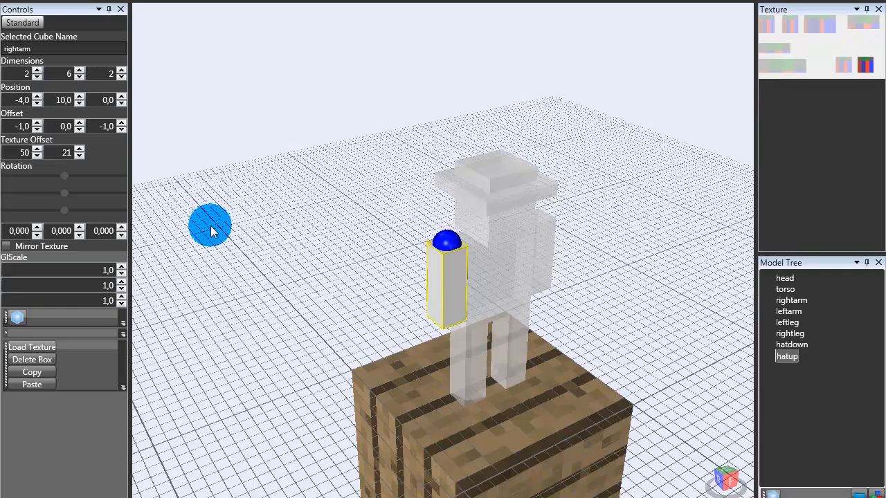
# Check the right leg's texture area in Techne, and create a new 8 × 9 pixel image in Paint.NET.
pyautogui.click(469, 372)
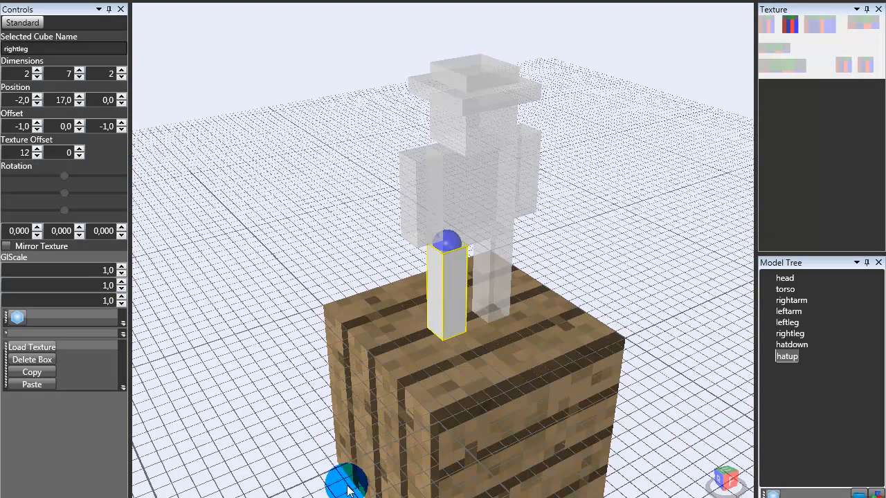
pyautogui.click(346, 493)
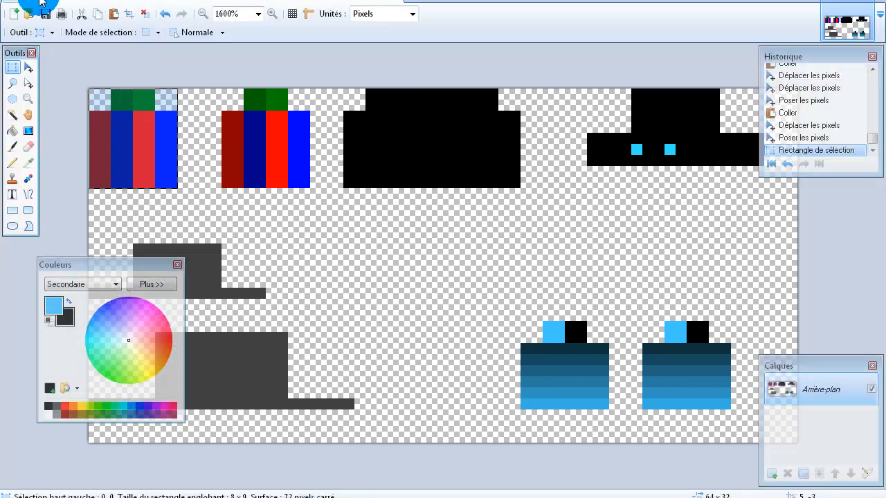
pyautogui.click(41, 4)
pyautogui.click(59, 10)
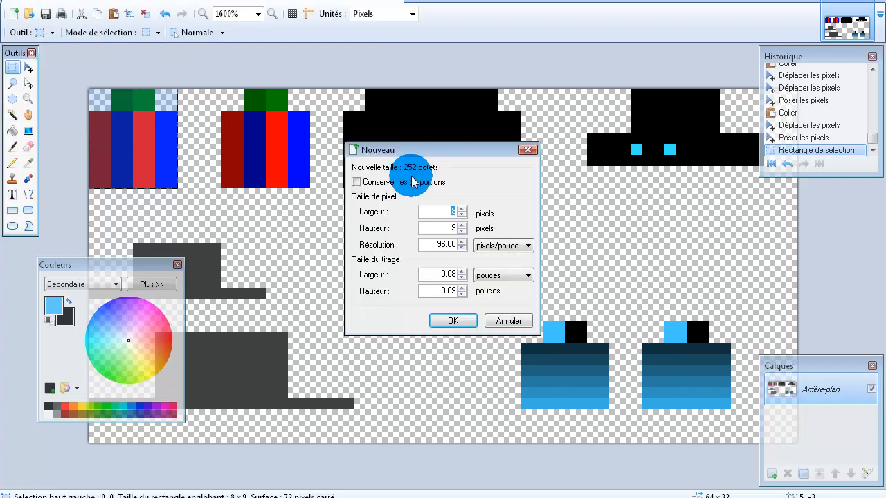
pyautogui.write('9')
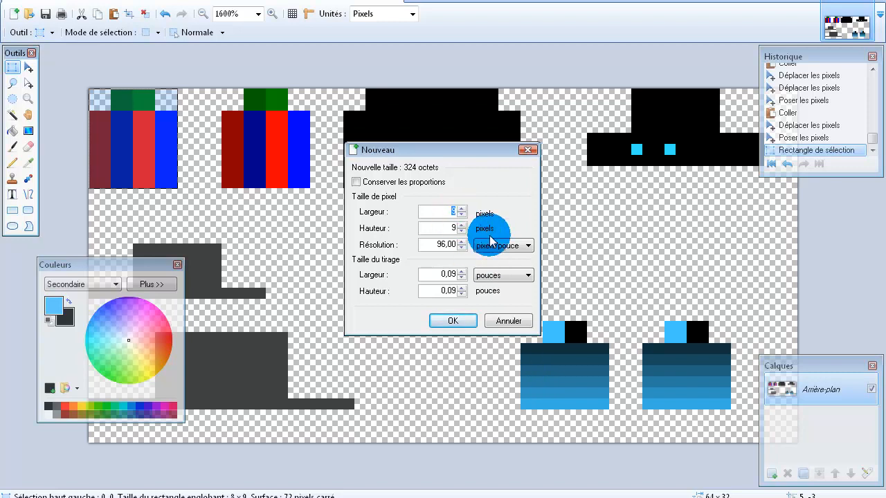
pyautogui.write('8')
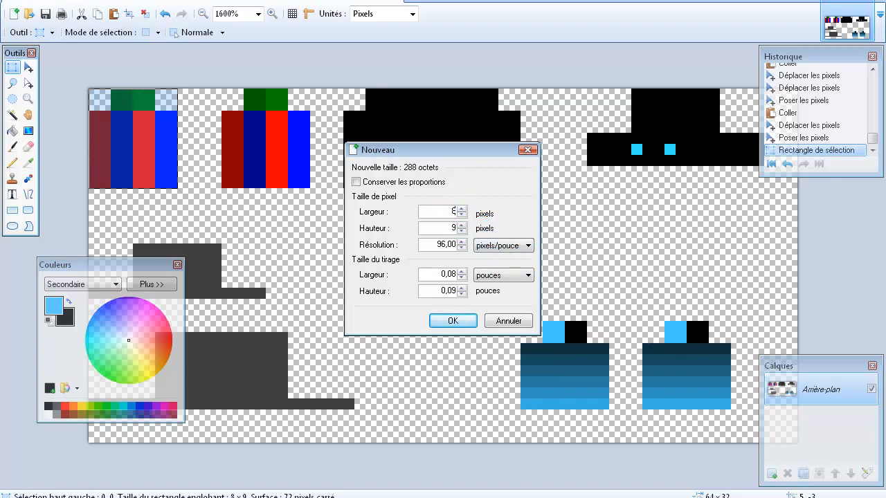
pyautogui.click(463, 320)
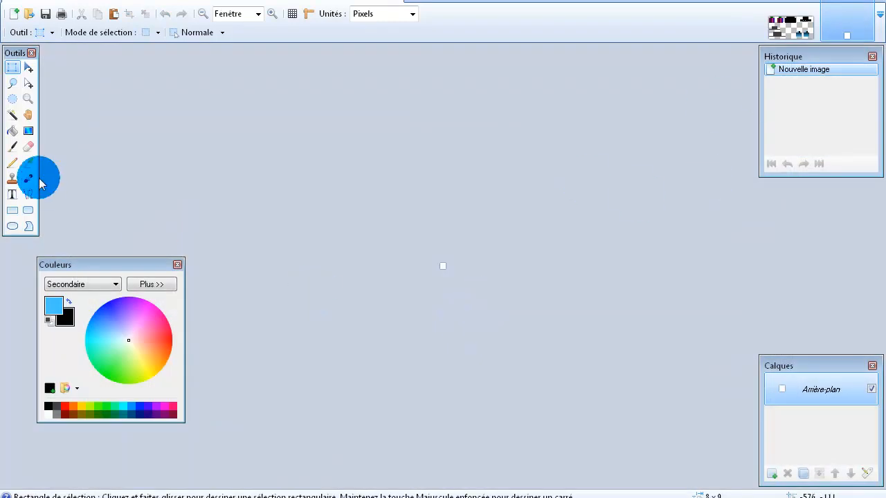
# Zoom in on the new image and paste the copied leg texture so that it exactly fills the canvas.
pyautogui.click(28, 99)
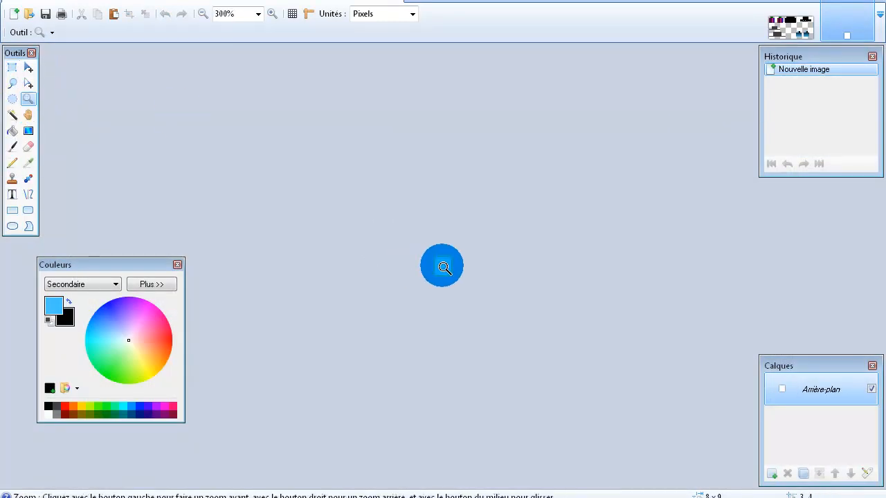
pyautogui.click(444, 267)
pyautogui.click(444, 268)
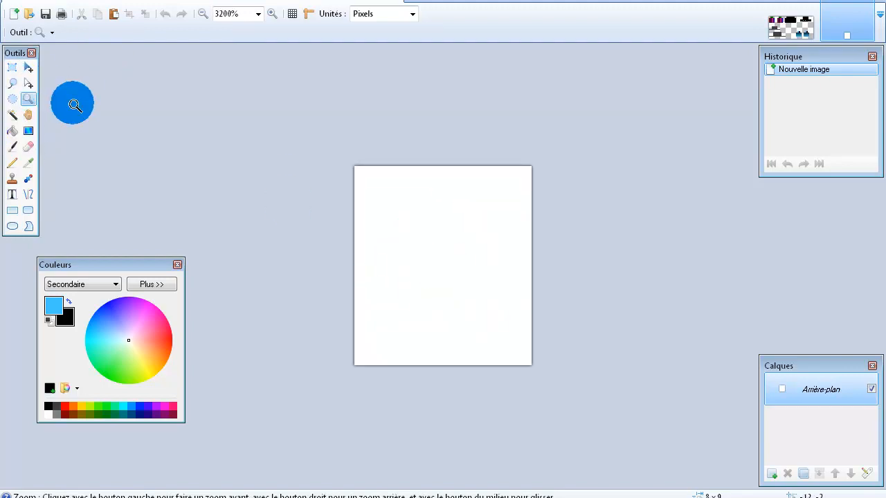
pyautogui.click(13, 67)
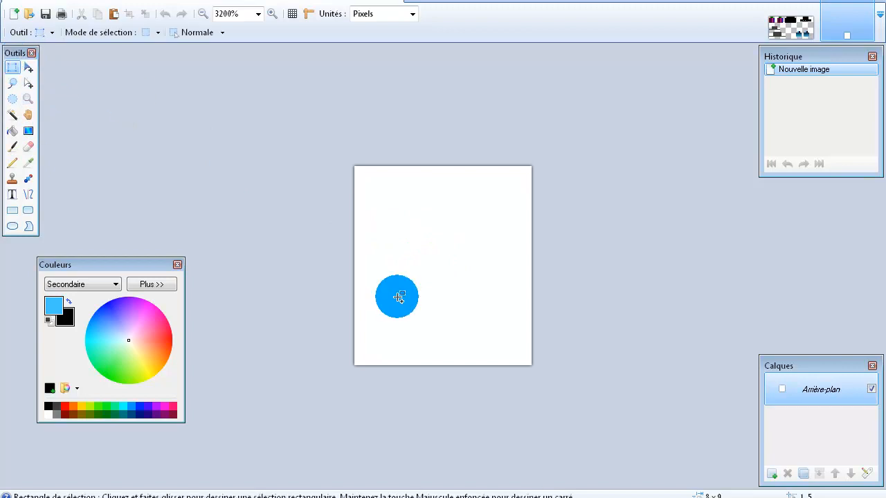
pyautogui.hotkey('ctrl', 'v')
pyautogui.click(310, 237)
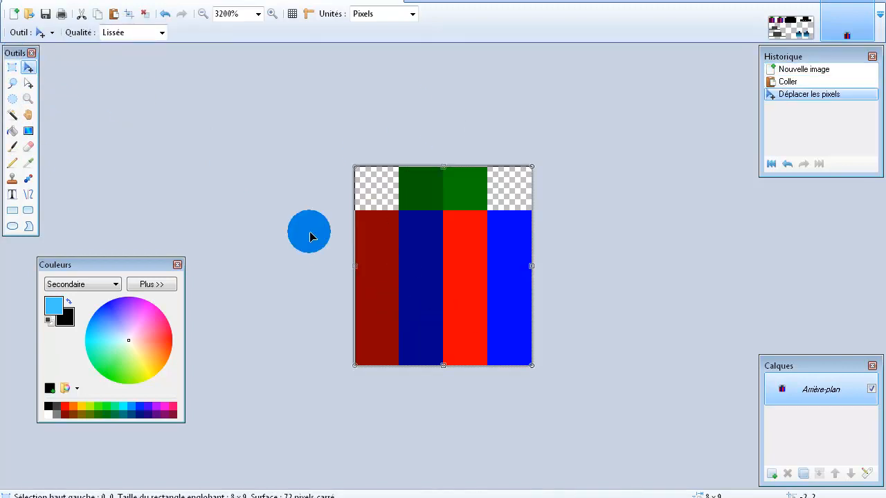
pyautogui.click(405, 116)
pyautogui.press('Left')
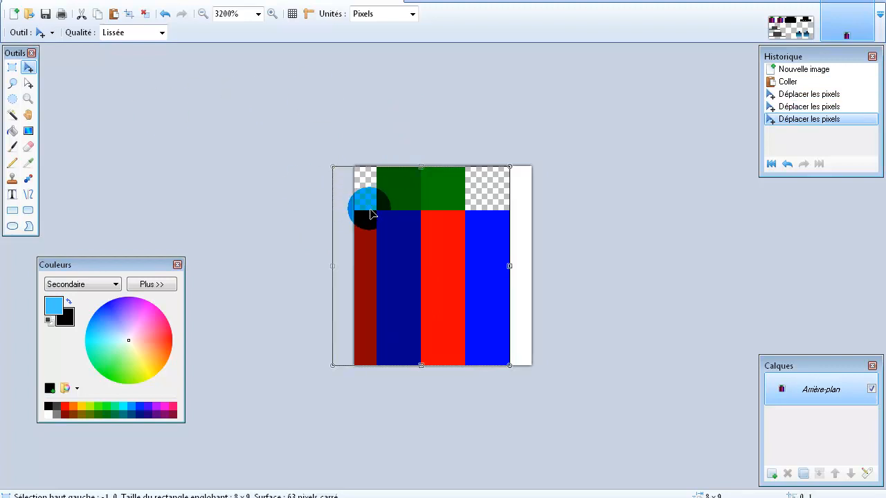
pyautogui.moveTo(410, 266); pyautogui.dragTo(426, 267)
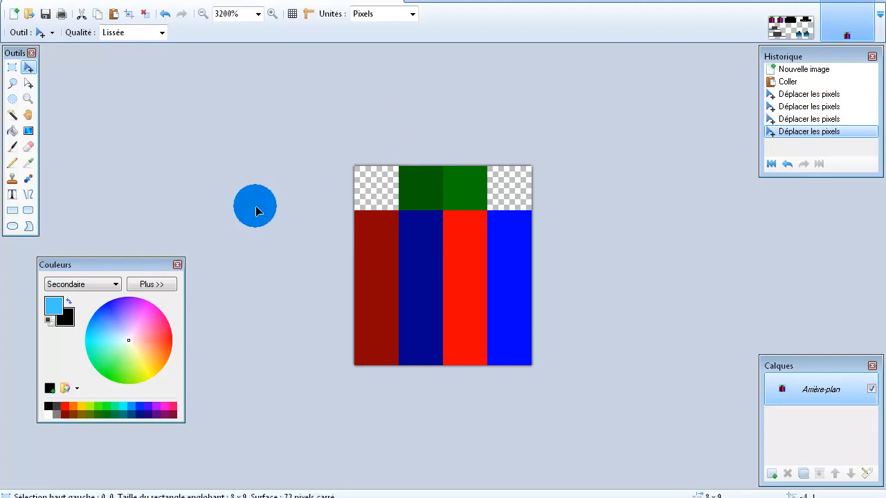
pyautogui.click(256, 206)
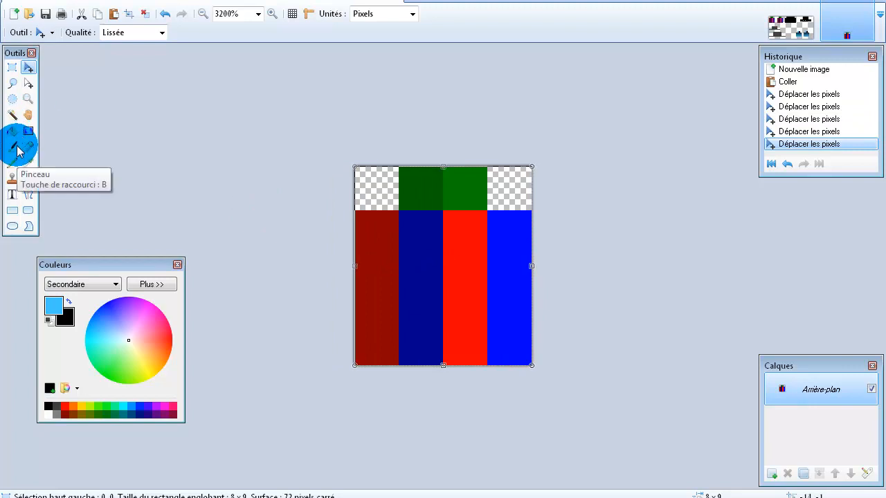
# Fill the leg image with a linear vertical gradient from purple at the lower edge to black at the upper edge.
pyautogui.click(27, 131)
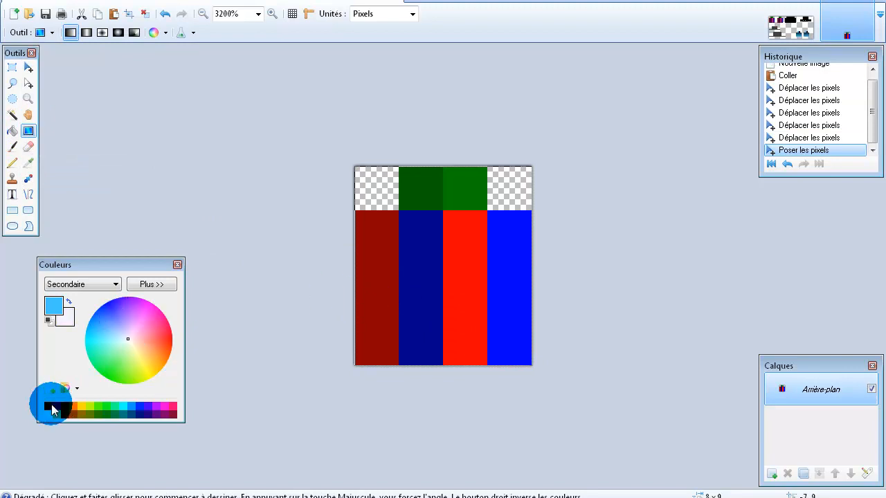
pyautogui.click(99, 284)
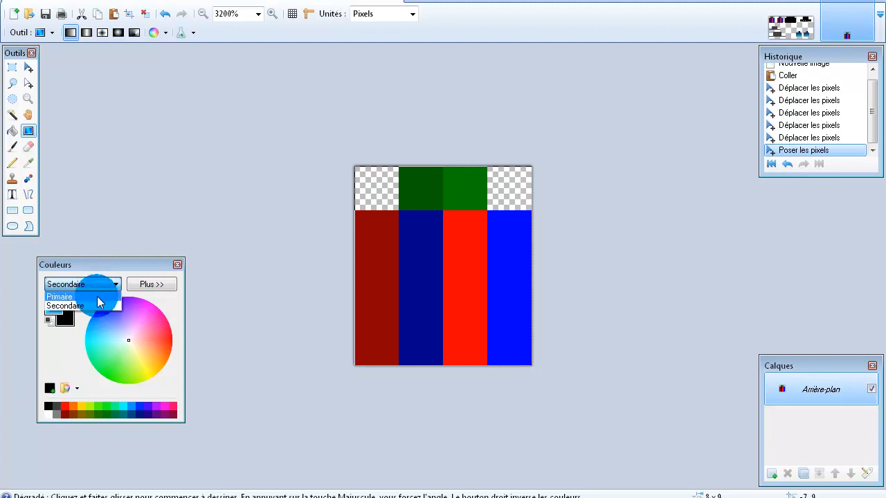
pyautogui.moveTo(107, 309); pyautogui.dragTo(109, 305)
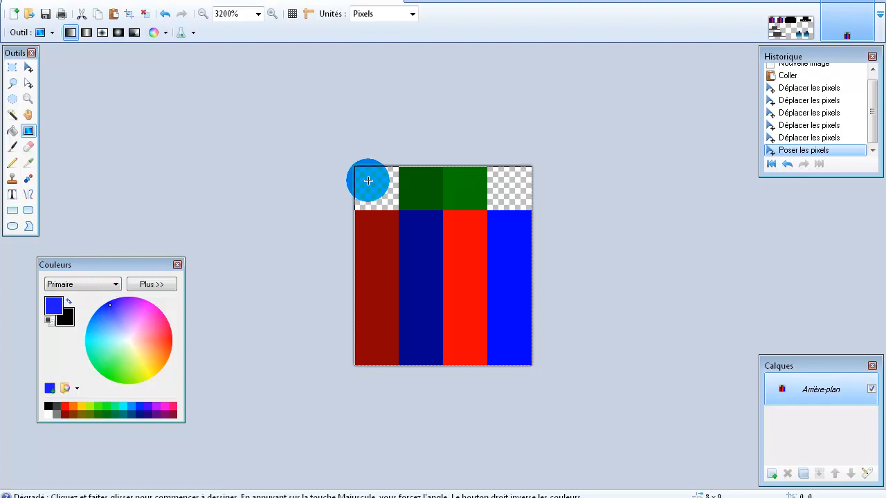
pyautogui.moveTo(150, 321); pyautogui.dragTo(138, 302)
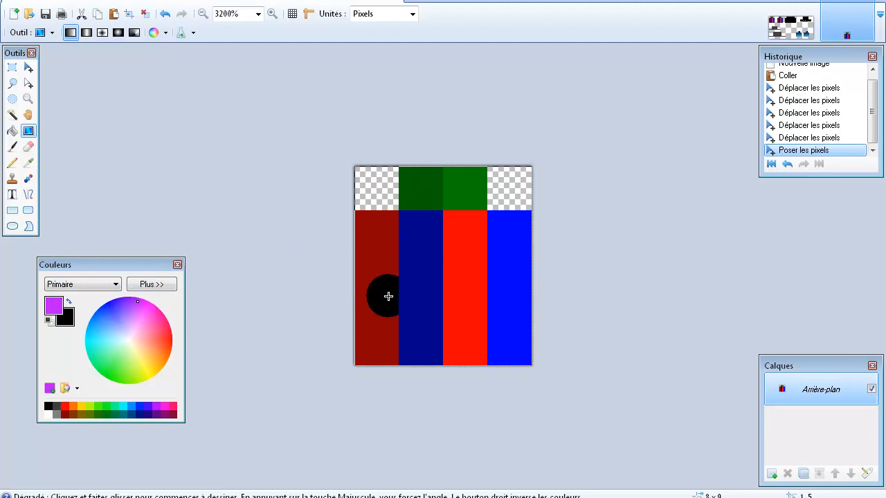
pyautogui.moveTo(443, 364); pyautogui.dragTo(445, 170)
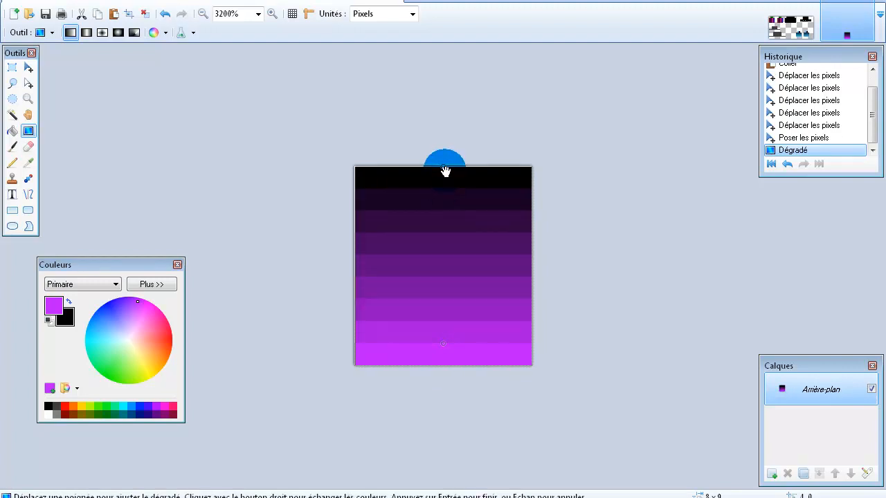
# Erase the unused 2 × 2 pixel upper corners of the leg image and pencil the left middle square purple.
pyautogui.click(28, 145)
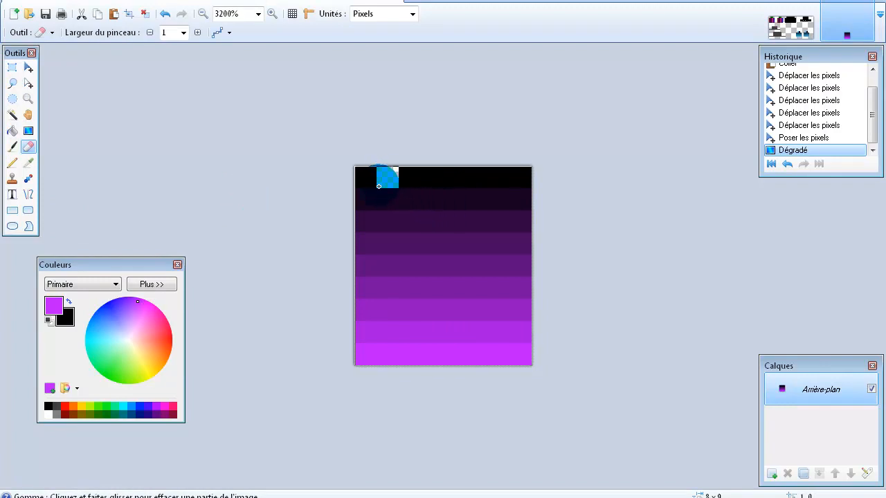
pyautogui.moveTo(369, 195); pyautogui.dragTo(376, 174)
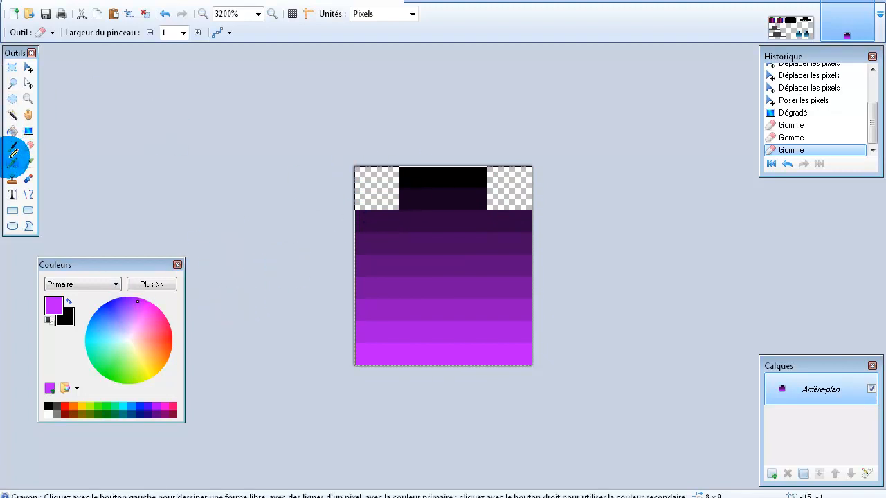
pyautogui.click(12, 162)
pyautogui.click(427, 181)
pyautogui.moveTo(428, 194); pyautogui.dragTo(423, 178)
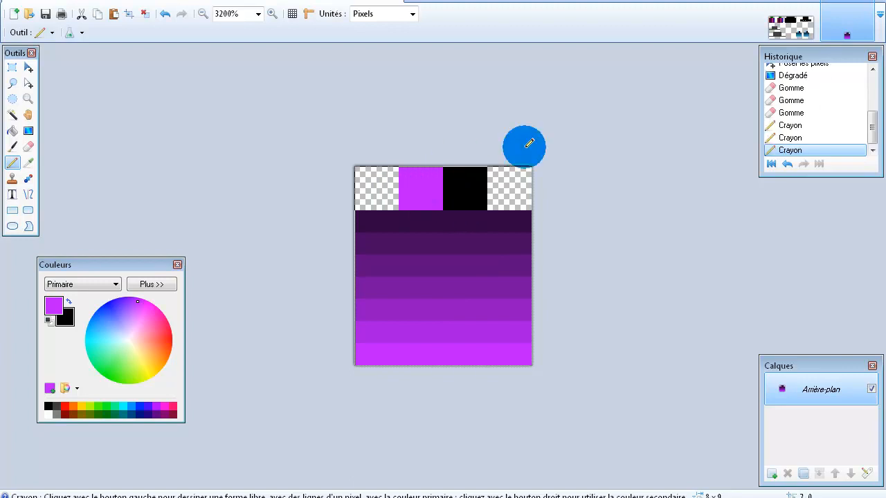
# Copy the whole 8 × 9 pixel leg image and paste it exactly over both leg areas in the texture map.
pyautogui.click(13, 69)
pyautogui.hotkey('ctrl', 'a')
pyautogui.moveTo(365, 171); pyautogui.dragTo(514, 353)
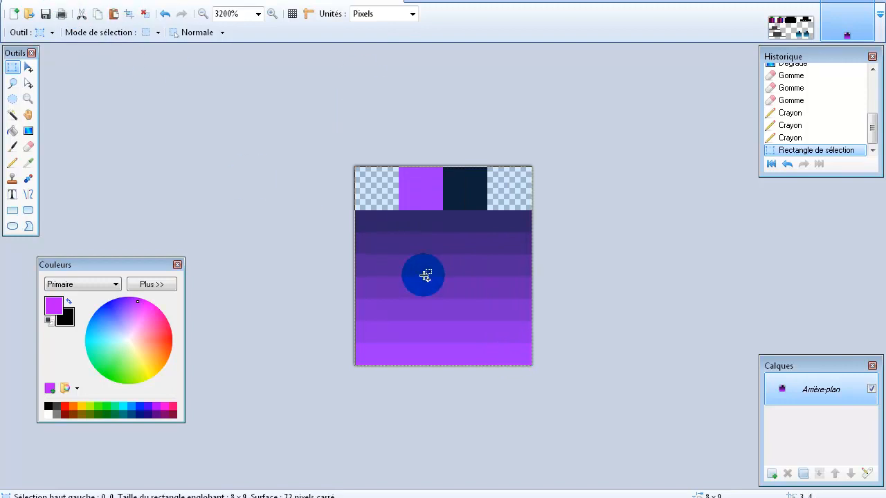
pyautogui.click(800, 22)
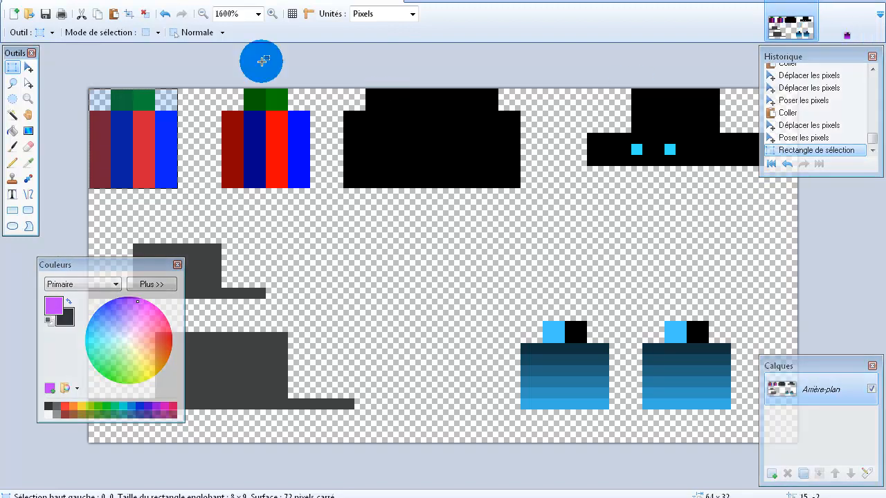
pyautogui.press('m')
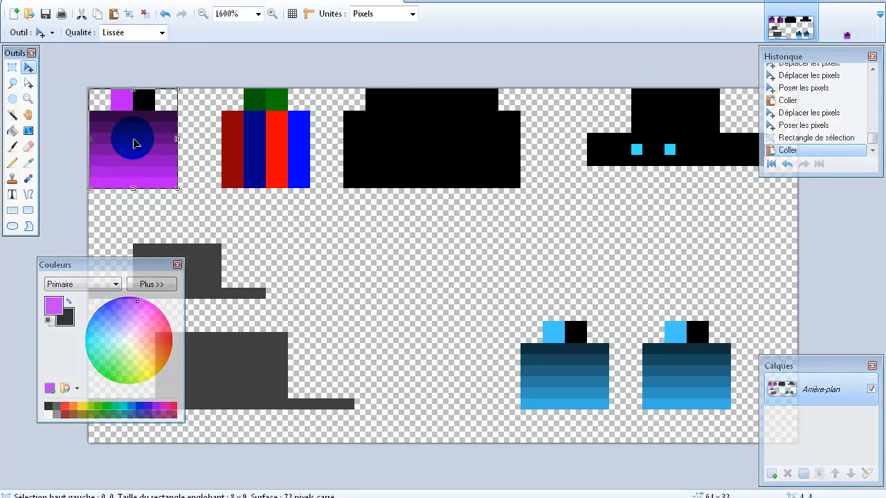
pyautogui.hotkey('ctrl', 'v')
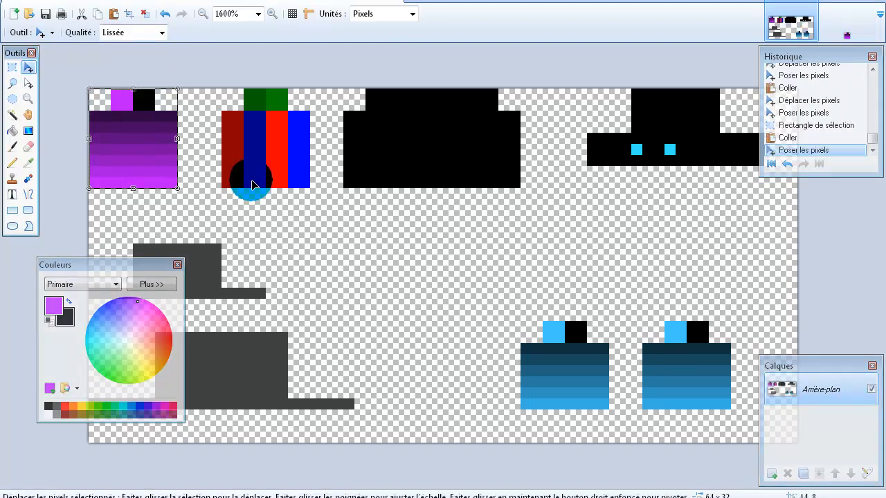
pyautogui.moveTo(150, 139); pyautogui.dragTo(280, 144)
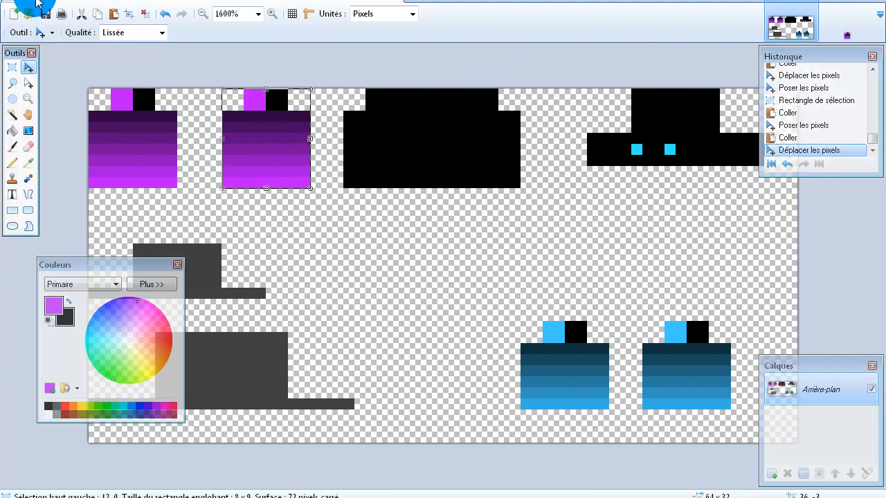
# Save the texture map to the desktop as the PNG file miniman, replacing the existing file and keeping automatic colour depth.
pyautogui.click(28, 4)
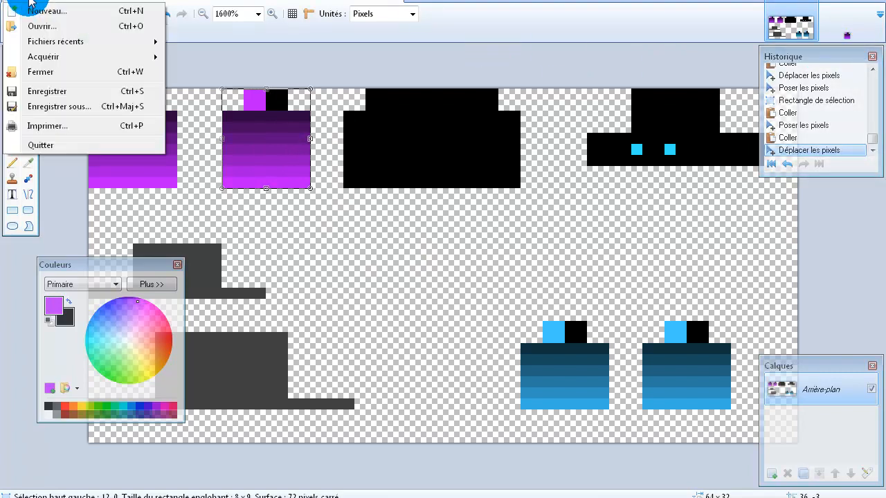
pyautogui.click(59, 110)
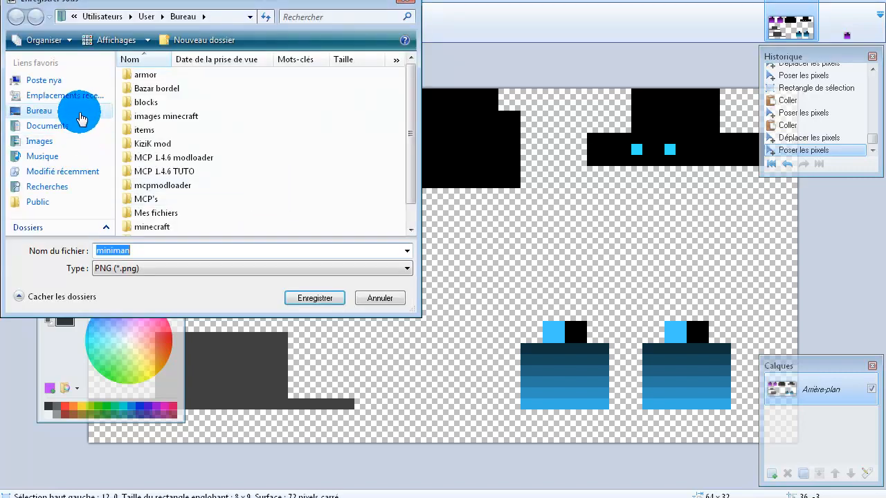
pyautogui.click(81, 114)
pyautogui.click(298, 298)
pyautogui.click(484, 251)
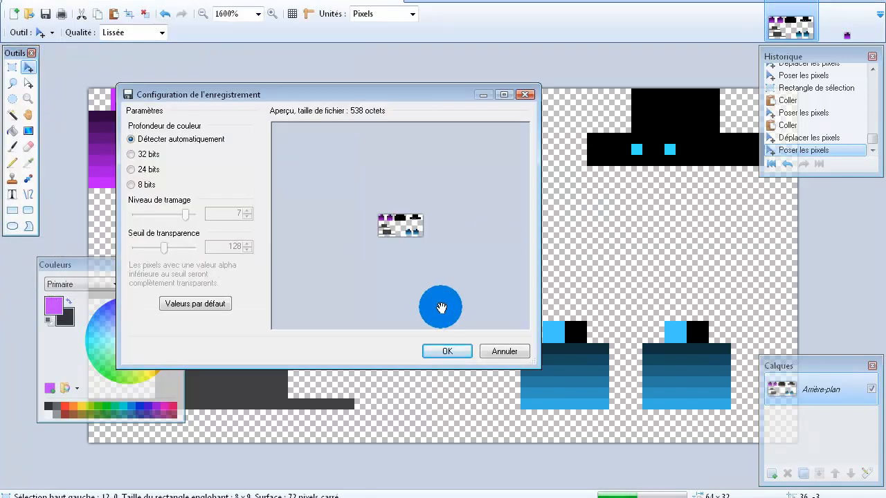
pyautogui.click(443, 353)
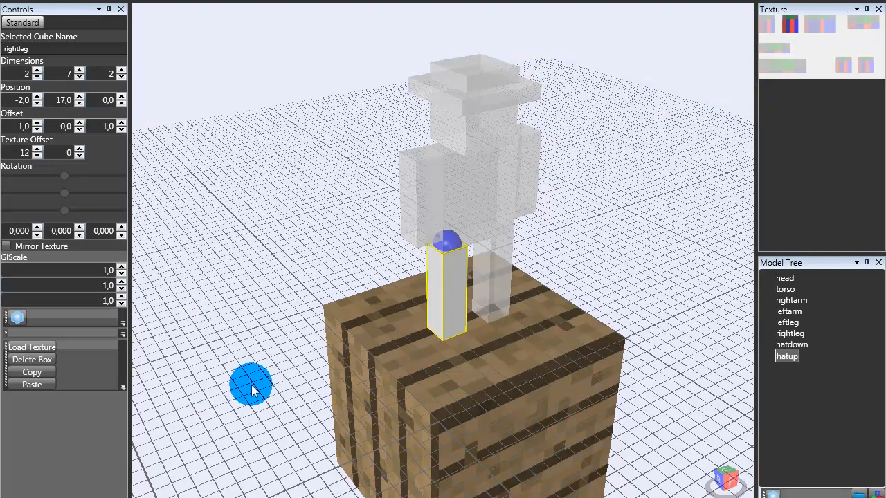
# Load the saved miniman texture onto the model in Techne.
pyautogui.click(66, 3)
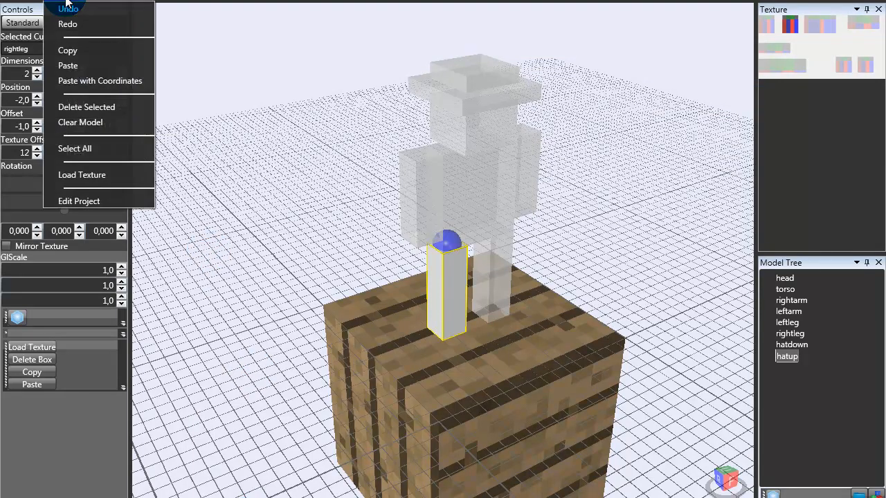
pyautogui.click(87, 174)
pyautogui.moveTo(410, 92); pyautogui.dragTo(406, 217)
pyautogui.click(211, 242)
pyautogui.click(316, 296)
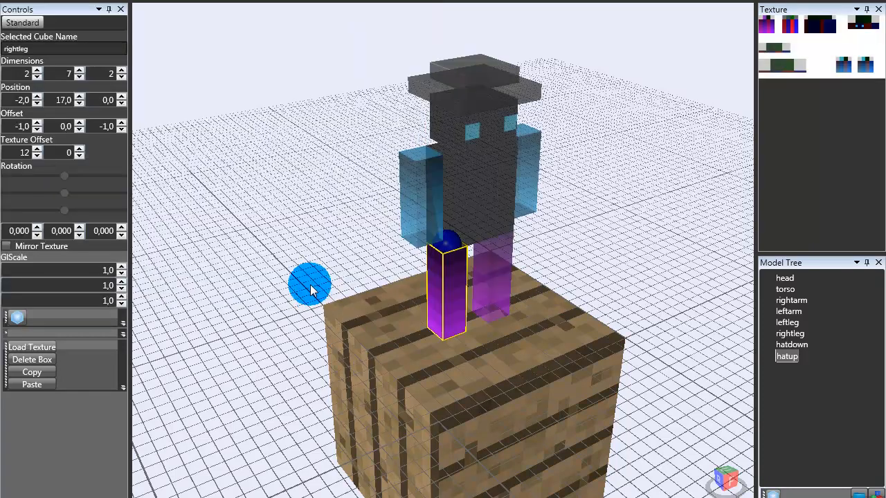
# Deselect the right leg, examine the textured model from the front, and switch back to the texture map in Paint.NET.
pyautogui.click(294, 223)
pyautogui.moveTo(296, 215)
pyautogui.mouseDown()
pyautogui.moveTo(203, 211)
pyautogui.moveTo(339, 225)
pyautogui.mouseUp()
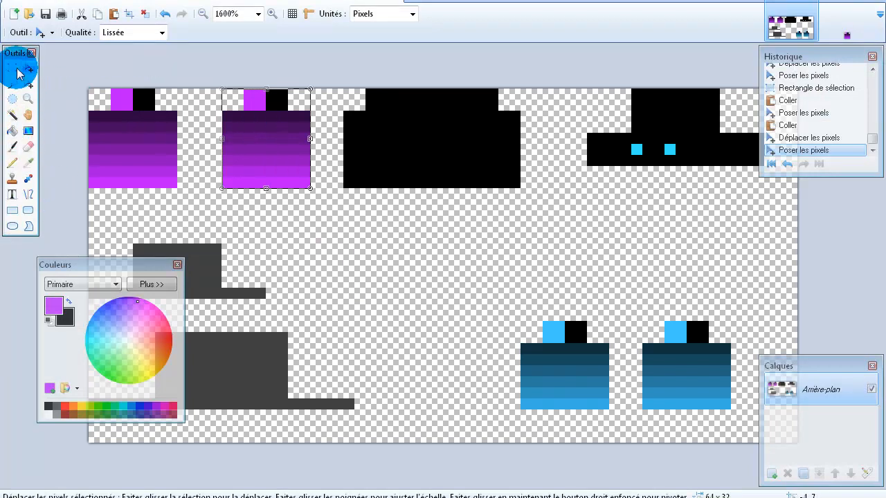
pyautogui.click(280, 497)
pyautogui.moveTo(333, 413)
pyautogui.mouseDown(button='right')
pyautogui.moveTo(364, 317)
pyautogui.moveTo(362, 353)
pyautogui.moveTo(382, 395)
pyautogui.moveTo(429, 315)
pyautogui.moveTo(347, 320)
pyautogui.moveTo(302, 299)
pyautogui.mouseUp(button='right')
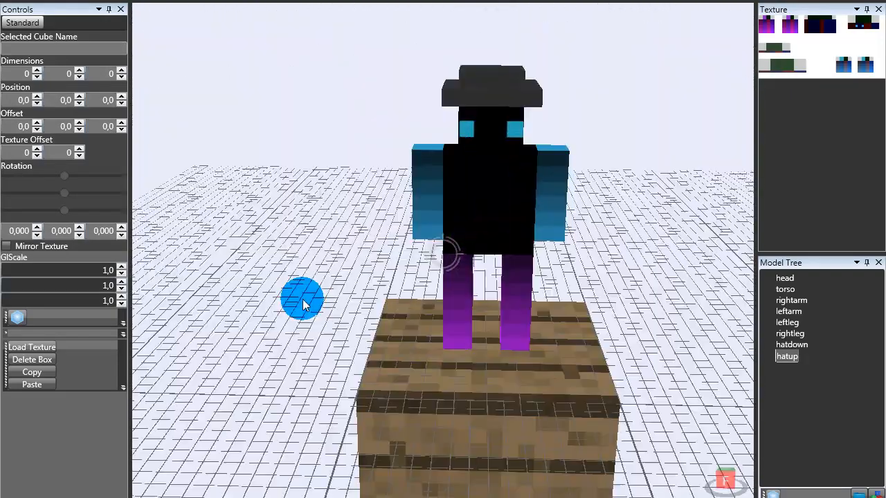
pyautogui.hotkey('alt', 'Tab')
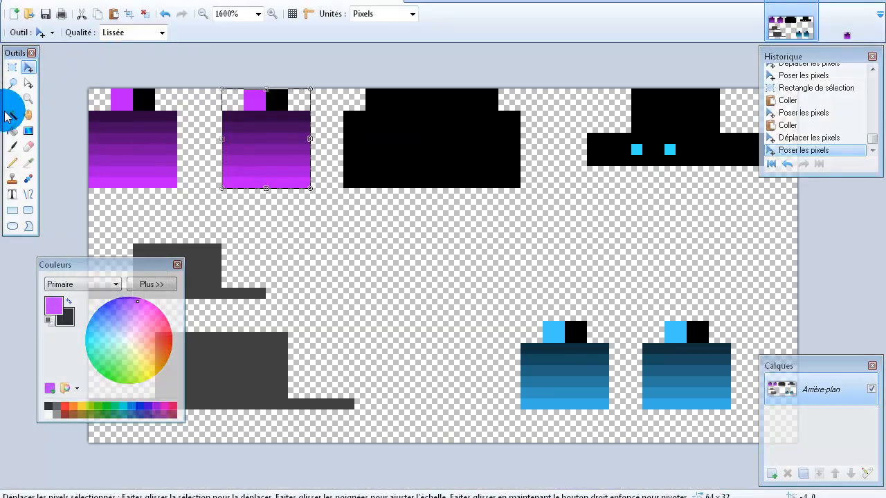
# Clear the selection and swap the purple and black blocks above both leg areas with the pencil, putting black on the left.
pyautogui.click(12, 165)
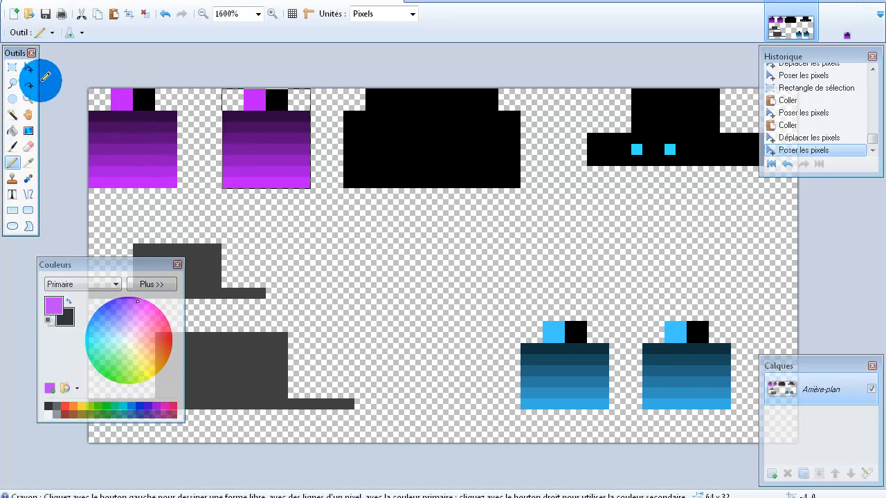
pyautogui.click(12, 67)
pyautogui.click(153, 142)
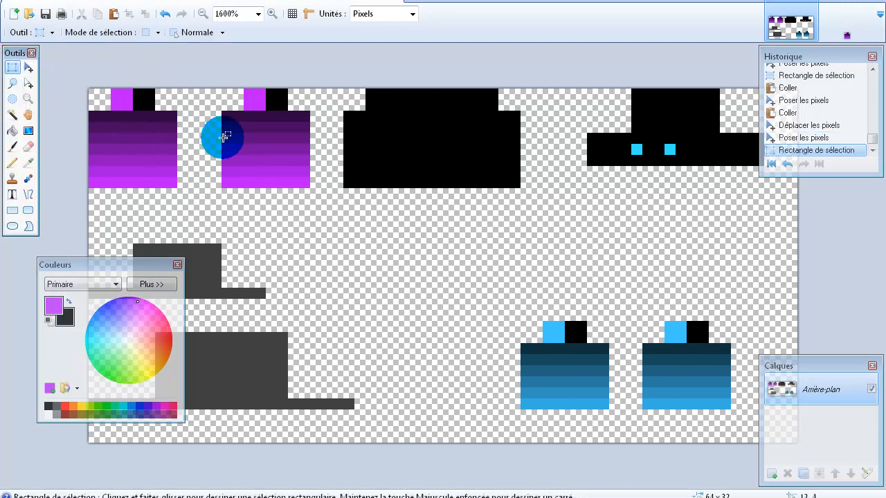
pyautogui.click(12, 162)
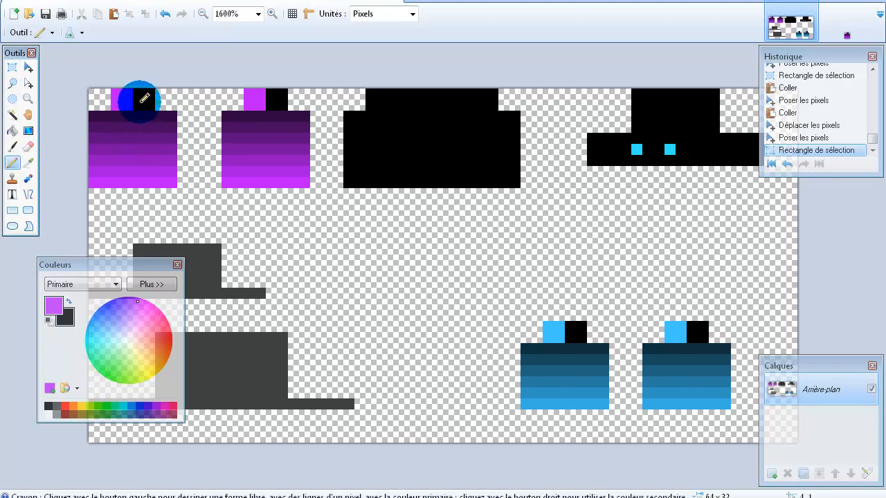
pyautogui.moveTo(151, 93); pyautogui.dragTo(129, 96)
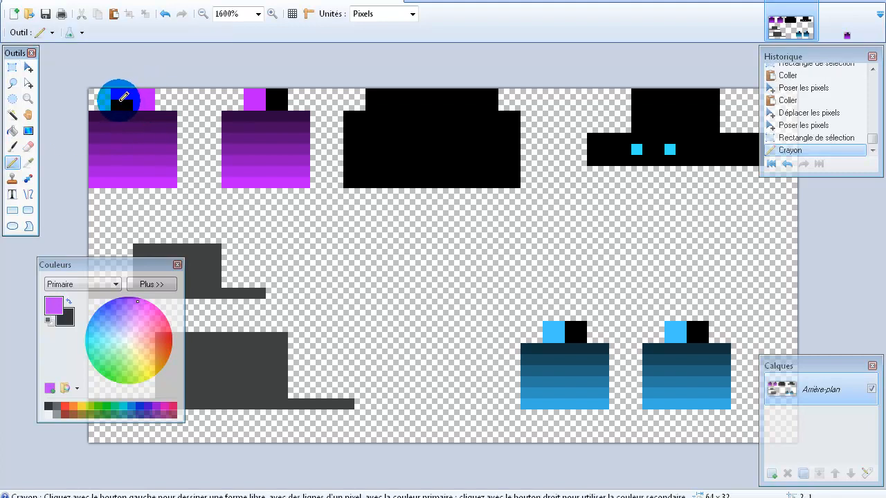
pyautogui.moveTo(260, 95); pyautogui.dragTo(277, 95)
pyautogui.click(261, 102)
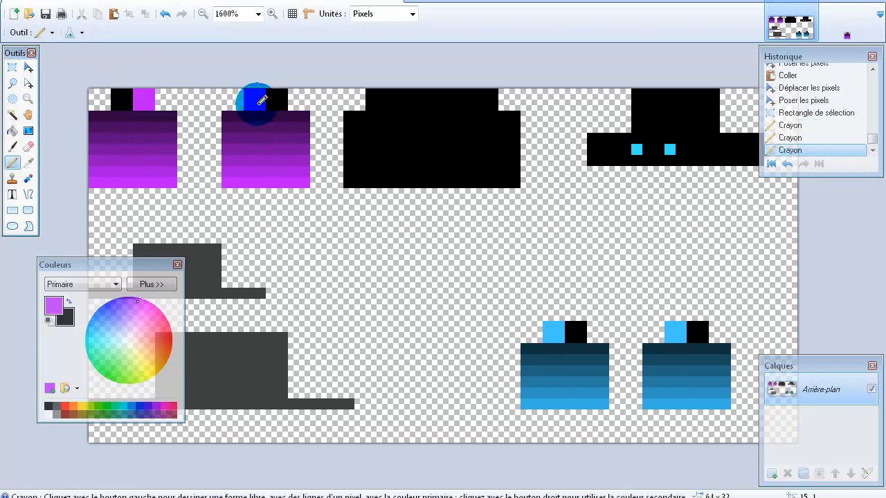
pyautogui.click(261, 92)
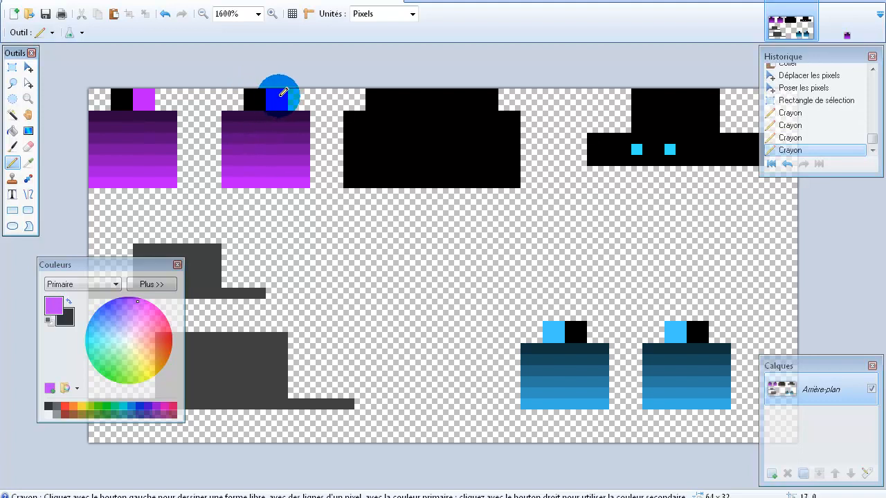
pyautogui.click(283, 94)
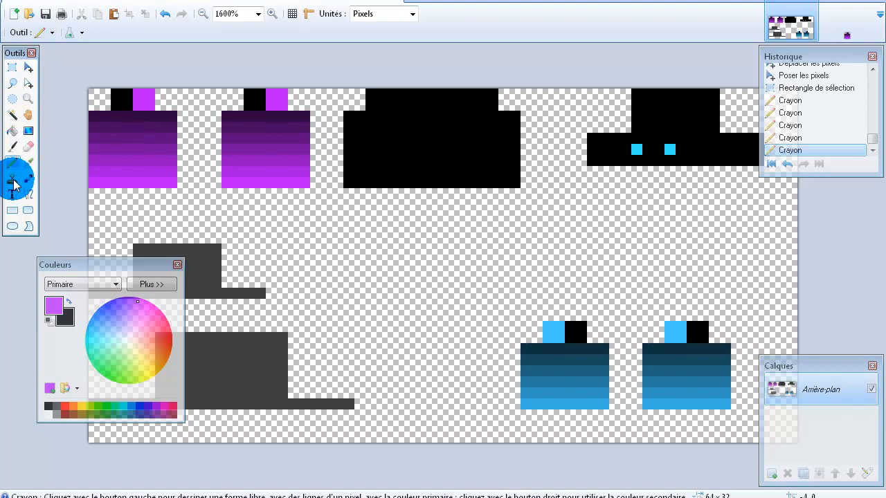
# Pick the light blue from the arm texture and swap the blue and black blocks above both arm areas, putting black on the left.
pyautogui.click(28, 162)
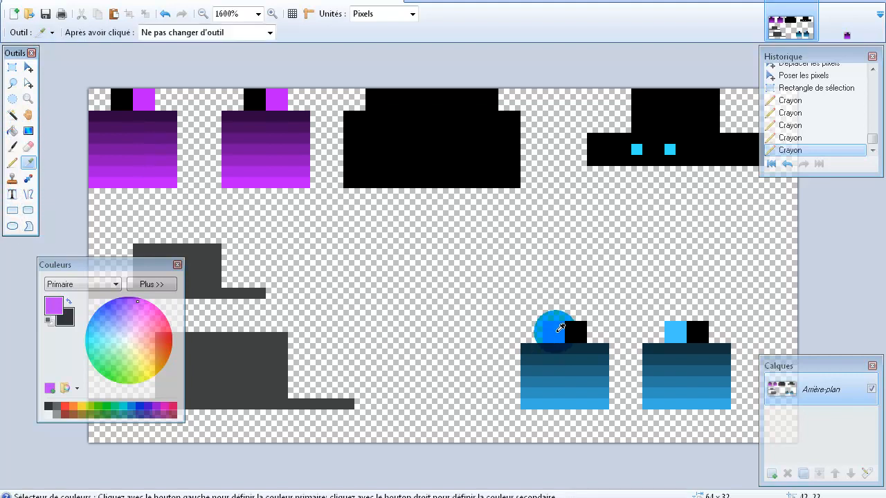
pyautogui.click(13, 163)
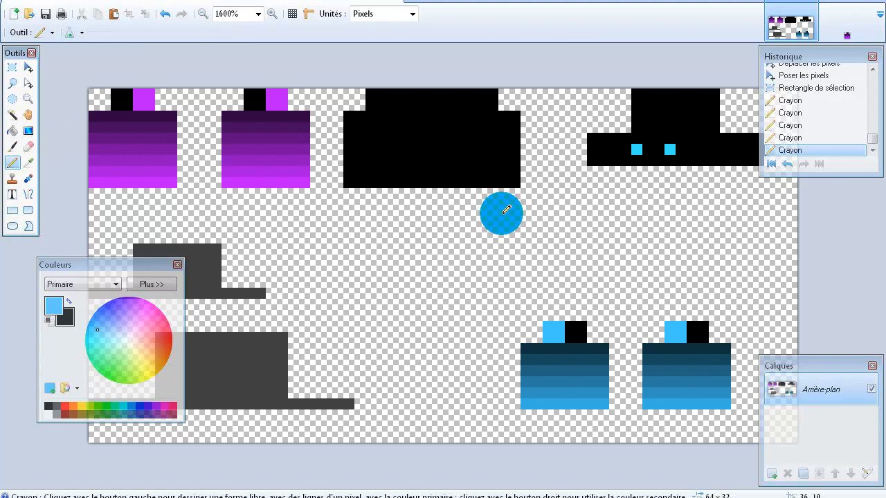
pyautogui.rightClick(549, 334)
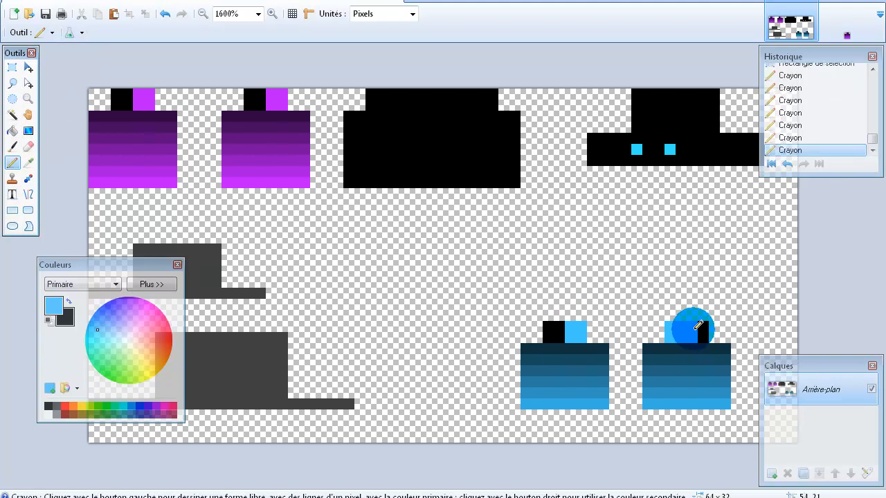
pyautogui.rightClick(679, 336)
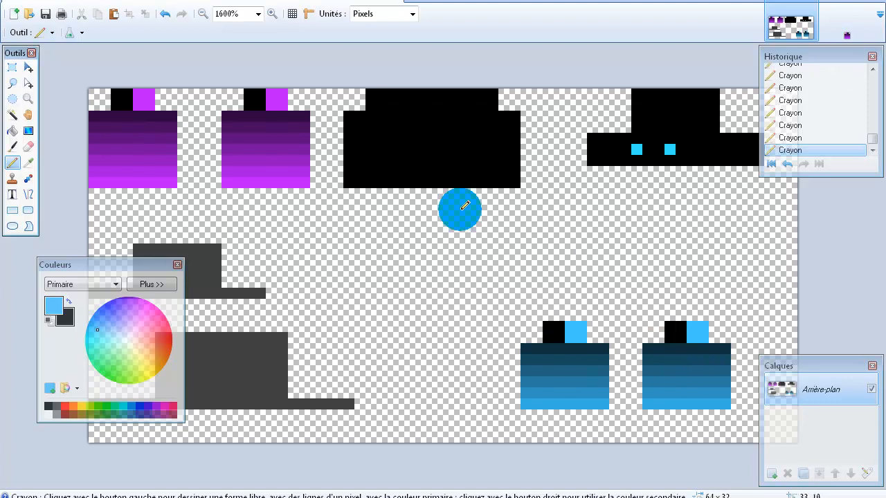
# Save the corrected texture map and switch to Techne to view the textured model from the front.
pyautogui.click(308, 497)
pyautogui.moveTo(390, 306)
pyautogui.mouseDown(button='right')
pyautogui.moveTo(430, 239)
pyautogui.moveTo(411, 344)
pyautogui.moveTo(374, 394)
pyautogui.mouseUp(button='right')
pyautogui.click(298, 497)
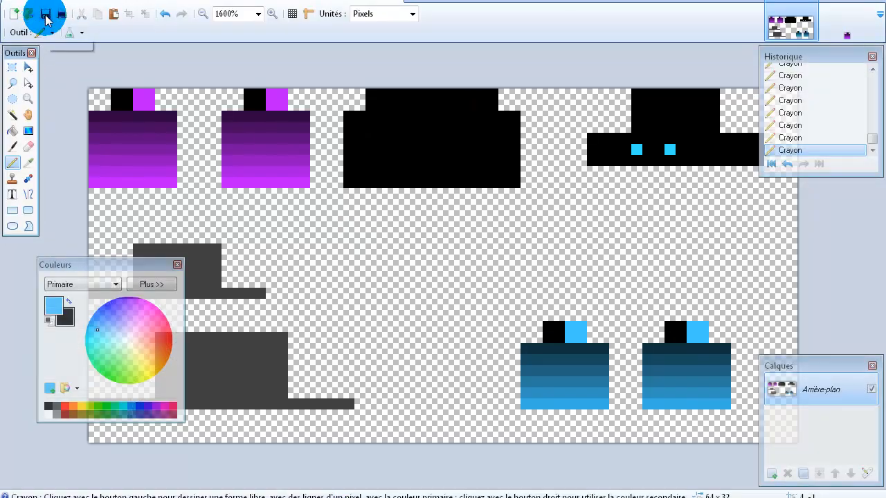
pyautogui.click(46, 17)
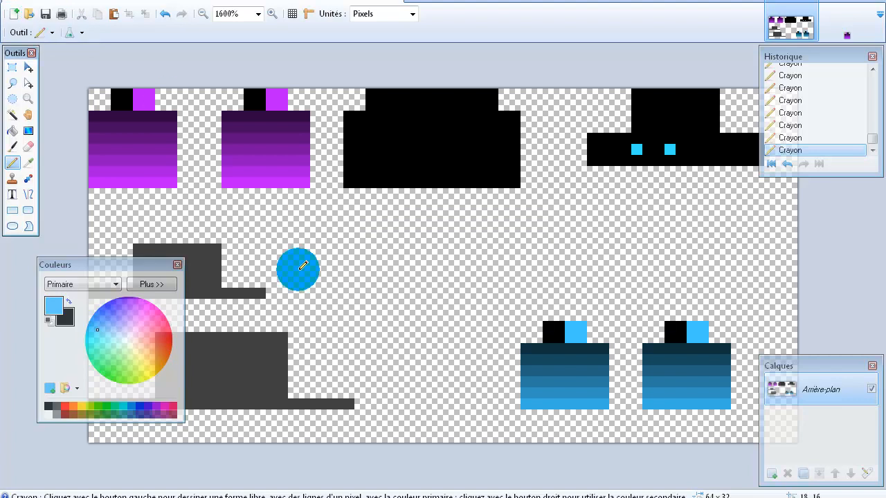
pyautogui.click(335, 496)
pyautogui.moveTo(317, 304); pyautogui.dragTo(510, 234)
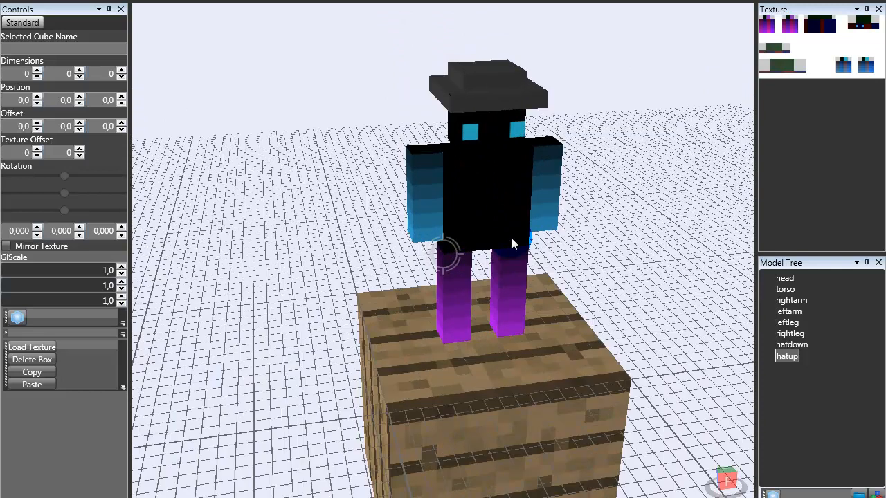
pyautogui.click(23, 6)
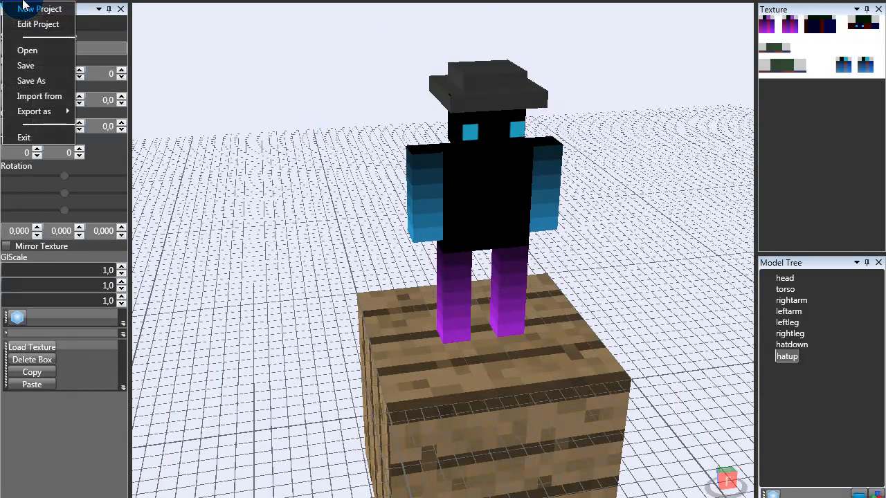
pyautogui.click(59, 112)
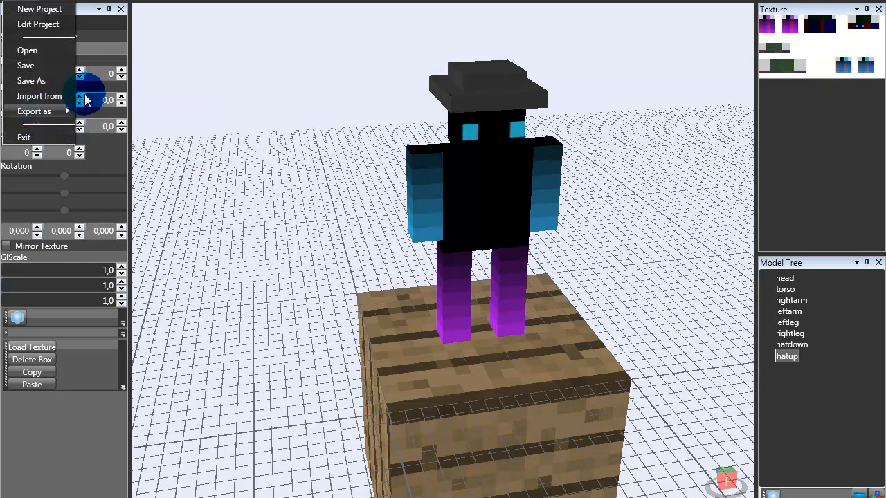
pyautogui.click(208, 72)
pyautogui.click(61, 0)
pyautogui.click(61, 0)
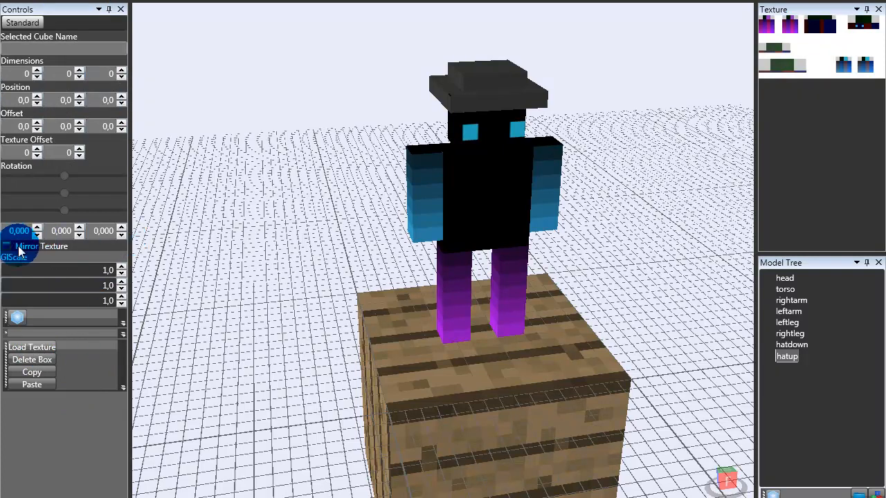
pyautogui.click(113, 3)
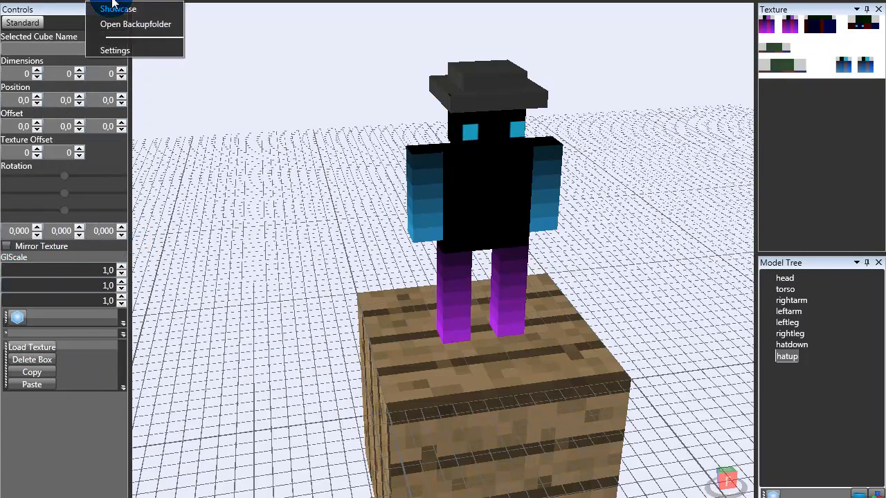
pyautogui.click(197, 2)
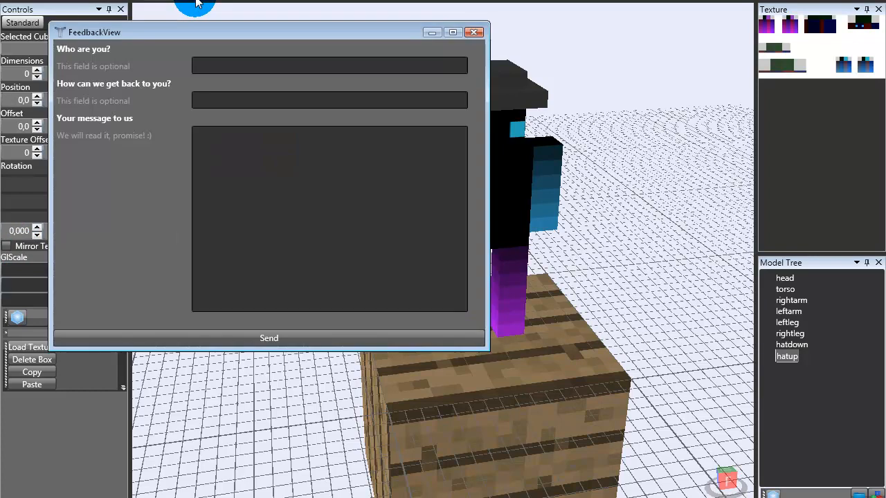
pyautogui.click(474, 32)
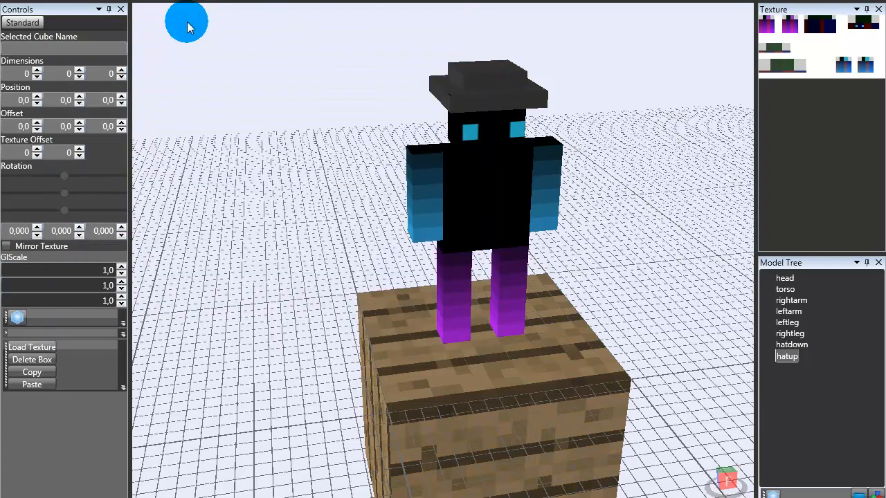
pyautogui.click(61, 2)
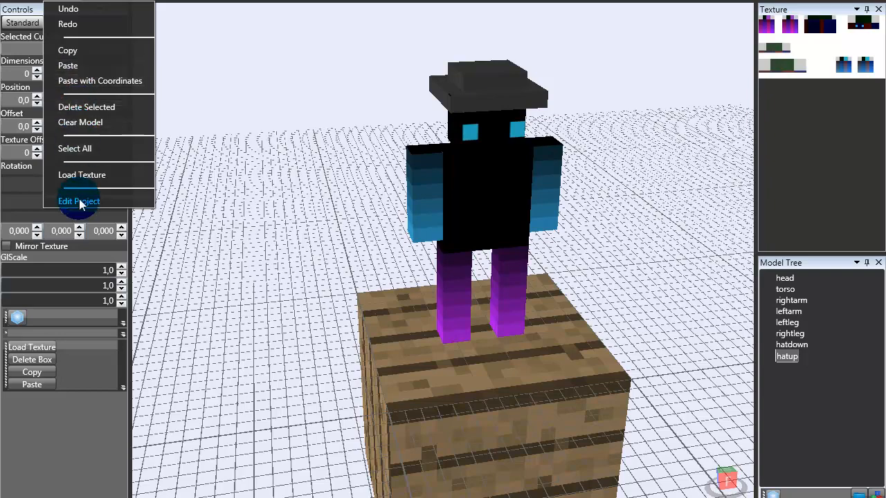
pyautogui.click(91, 66)
pyautogui.click(279, 163)
pyautogui.moveTo(400, 156)
pyautogui.mouseDown(button='right')
pyautogui.moveTo(452, 156)
pyautogui.moveTo(356, 152)
pyautogui.mouseUp(button='right')
pyautogui.click(317, 497)
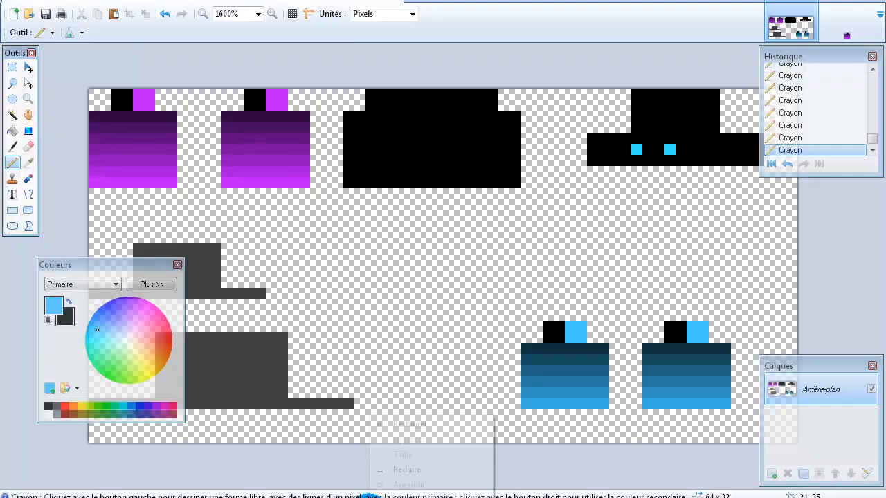
pyautogui.rightClick(369, 497)
pyautogui.click(380, 497)
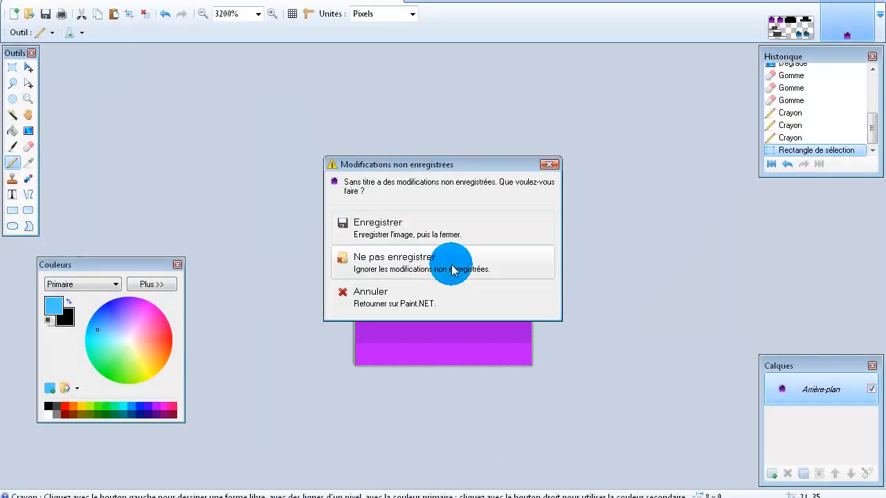
pyautogui.click(450, 235)
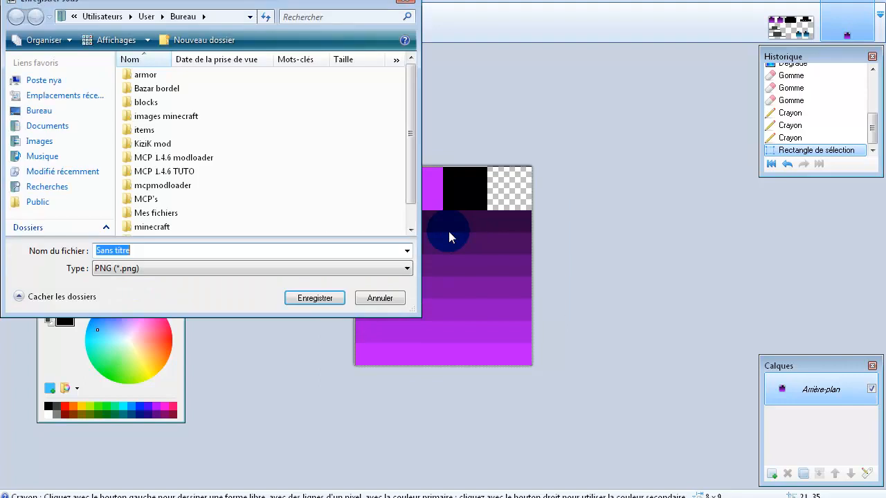
pyautogui.click(376, 296)
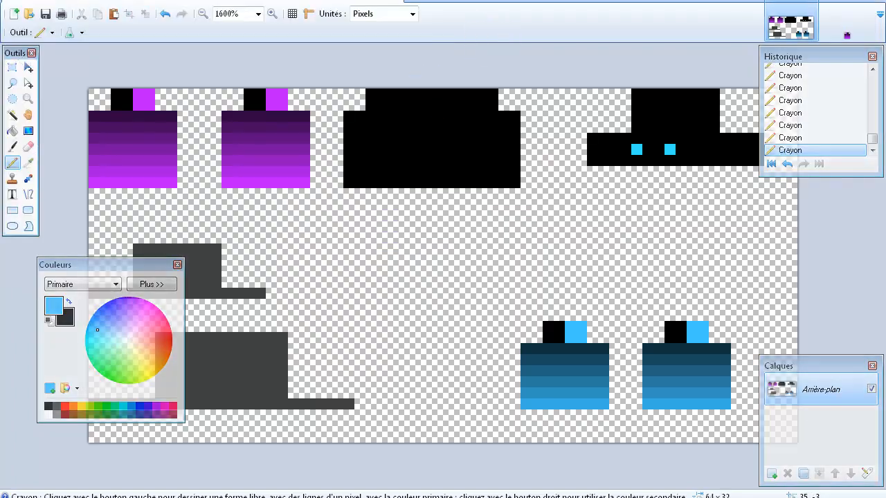
# Save the texture map again and close Paint.NET, discarding the untitled leg image's unsaved changes.
pyautogui.click(45, 14)
pyautogui.click(847, 24)
pyautogui.hotkey('ctrl', 'w')
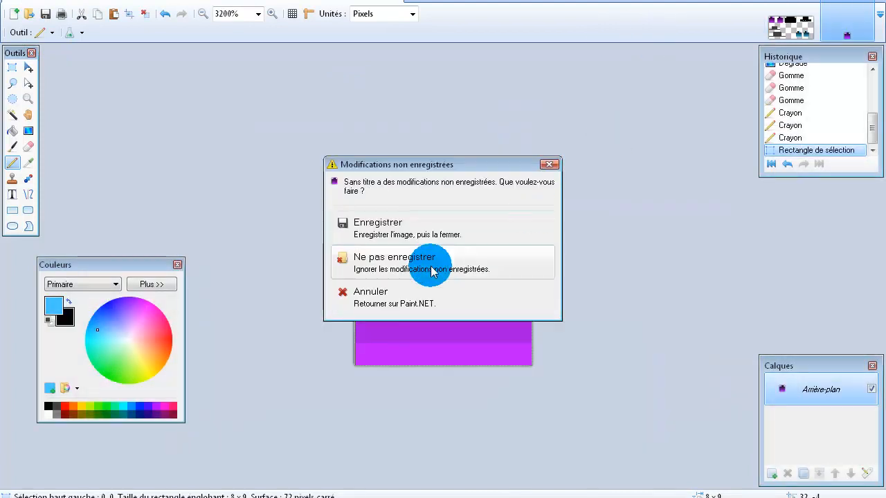
pyautogui.click(413, 277)
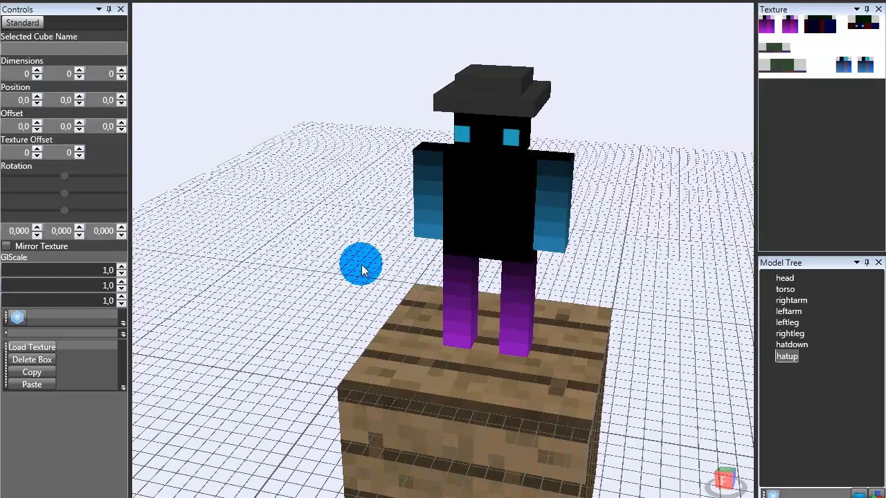
# Examine the finished model from an angled front view and minimize Techne to show the desktop.
pyautogui.moveTo(391, 270); pyautogui.dragTo(328, 274)
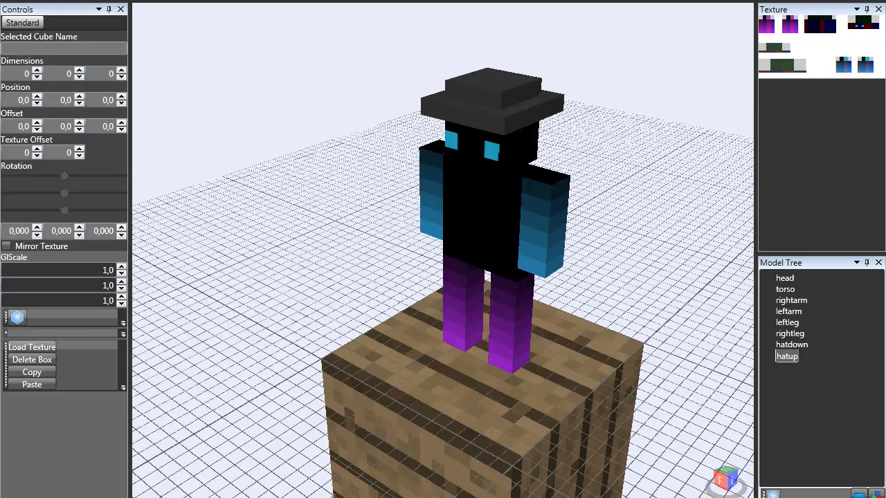
pyautogui.click(305, 497)
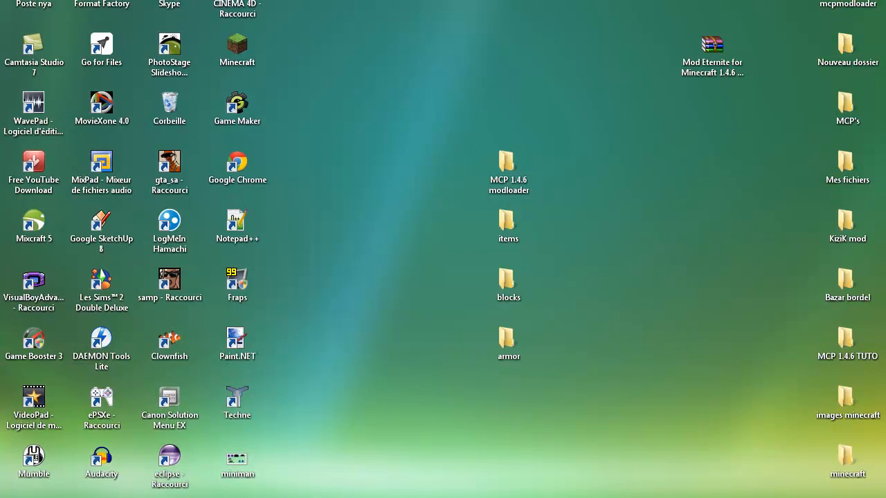
pyautogui.click(523, 497)
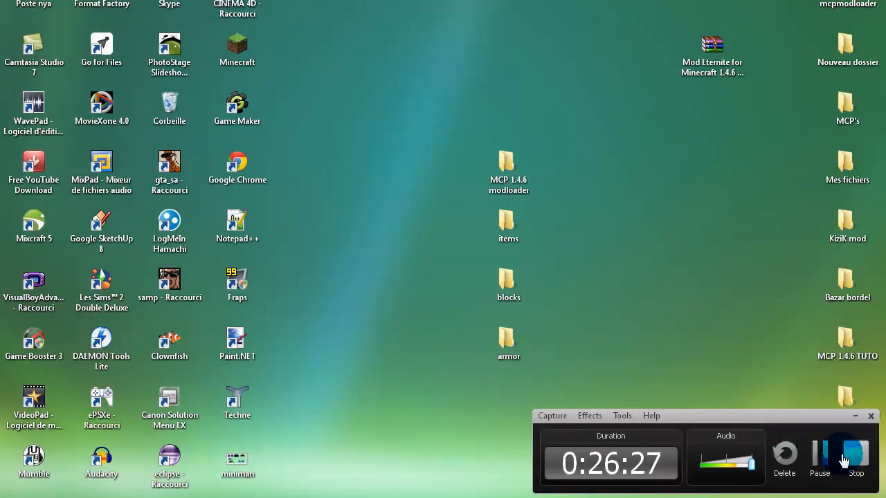